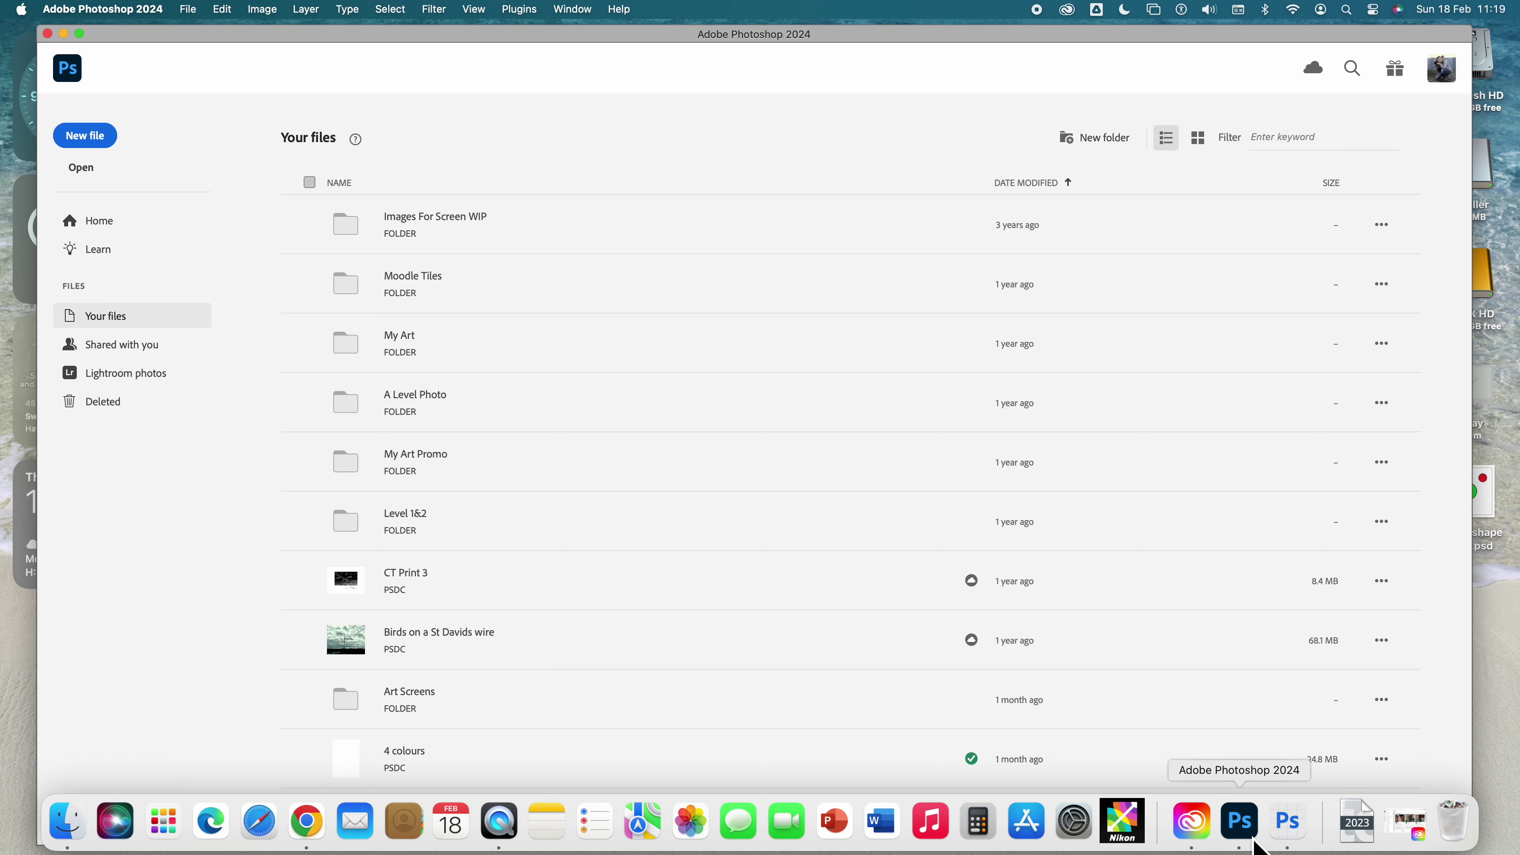
- Create a new 1000 × 1000 px white document from the Art & Illustration presets
click(88, 138)
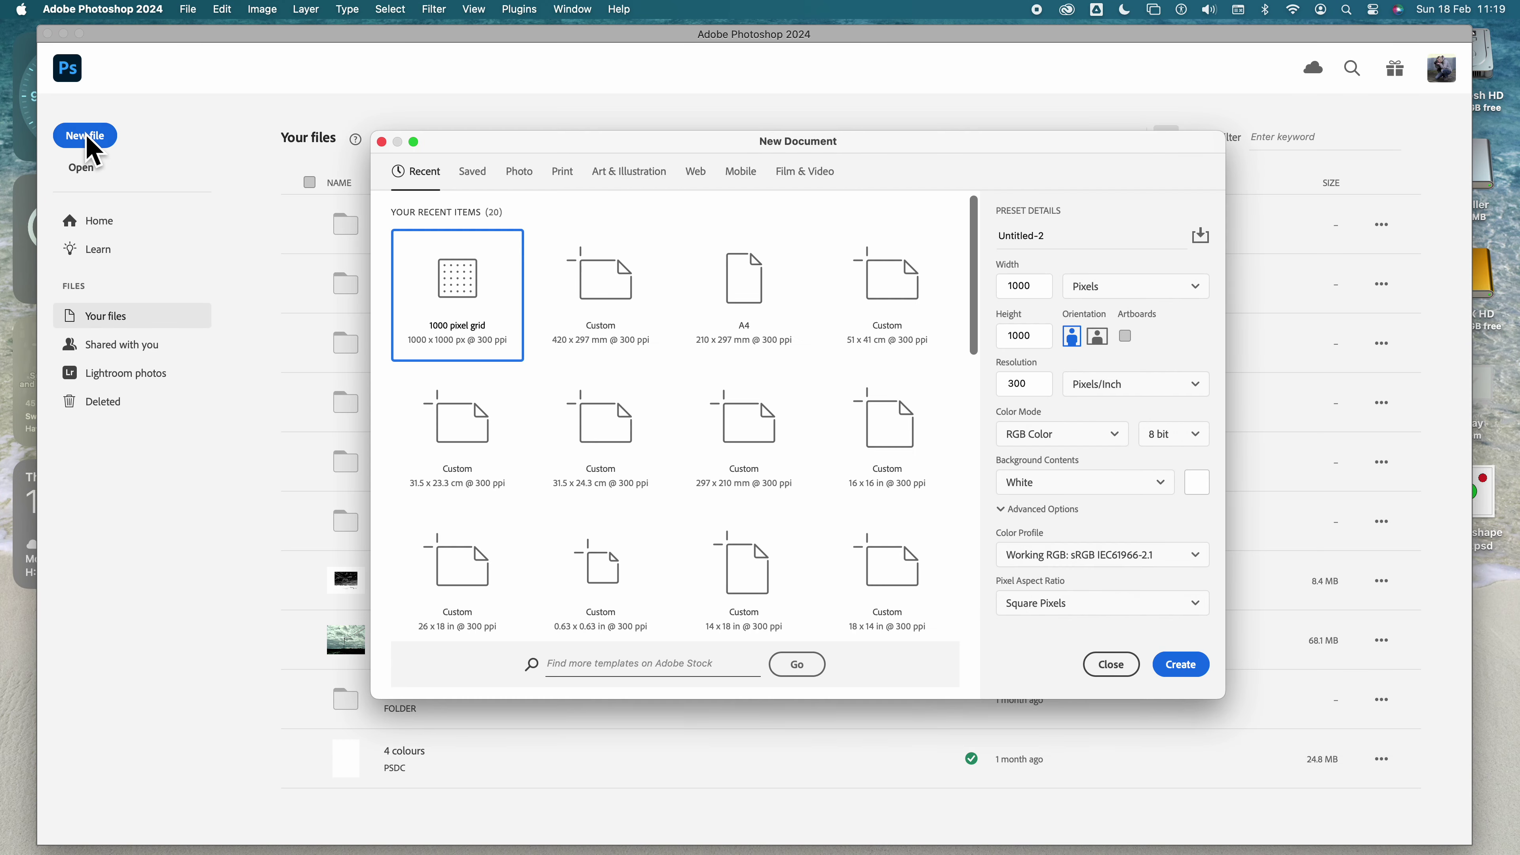
click(647, 174)
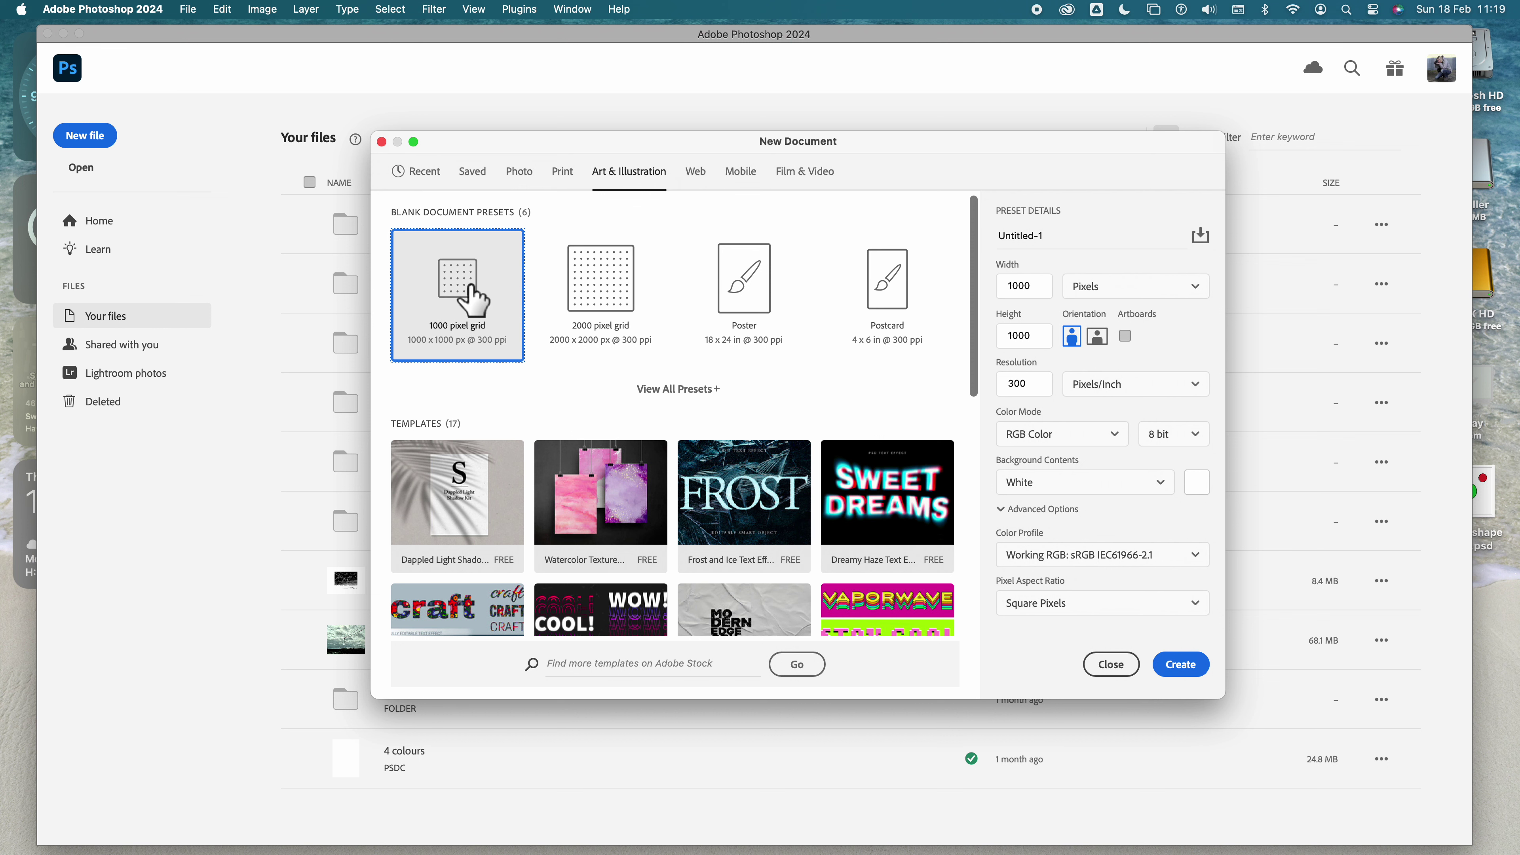
click(1179, 665)
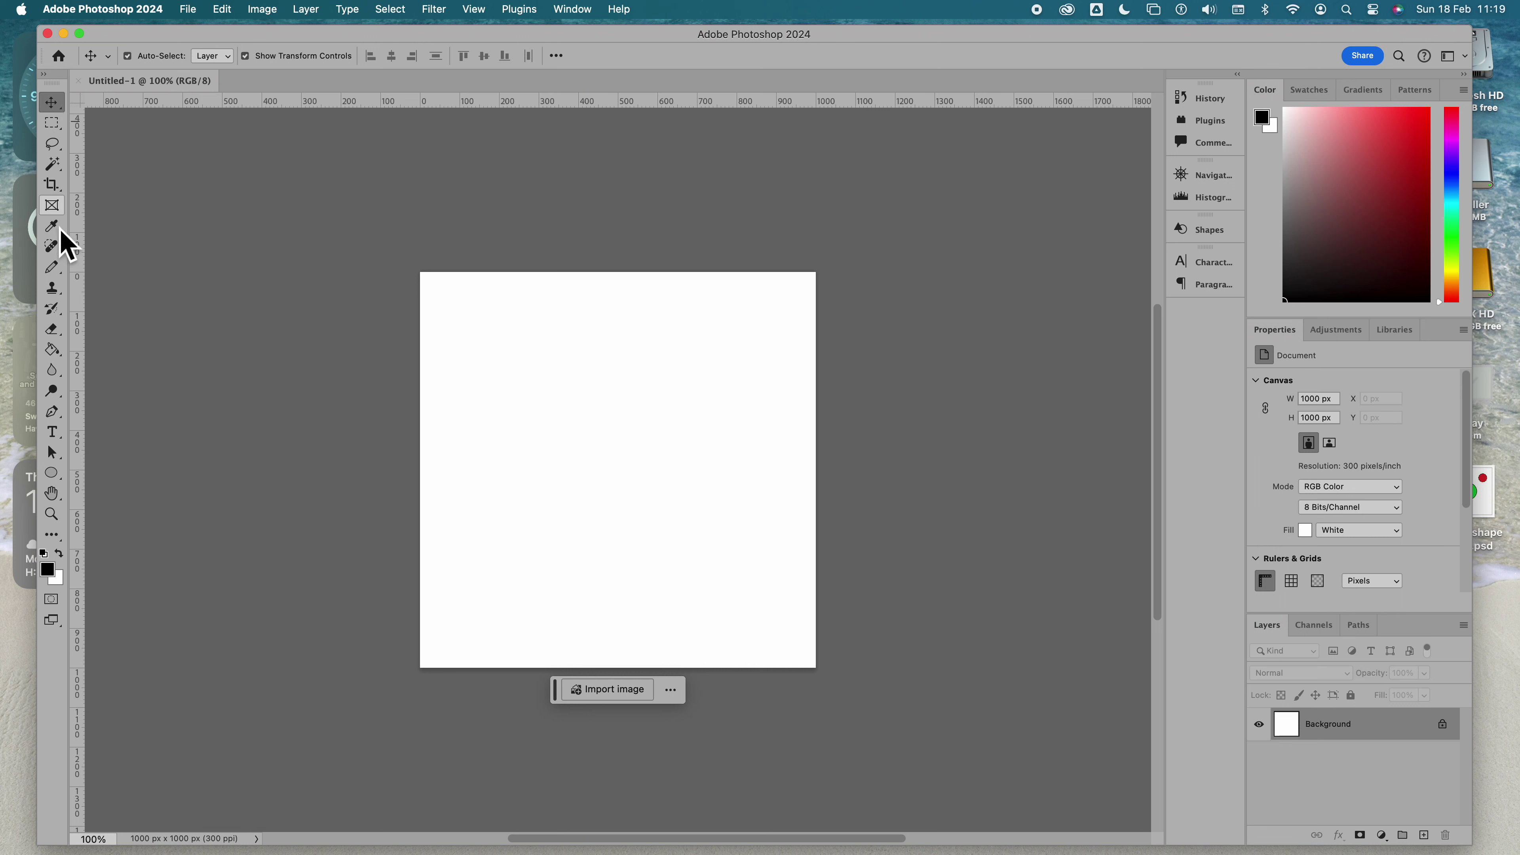
- Draw a black circle with the Ellipse Tool, centre it and enlarge it to about 258 px
click(52, 474)
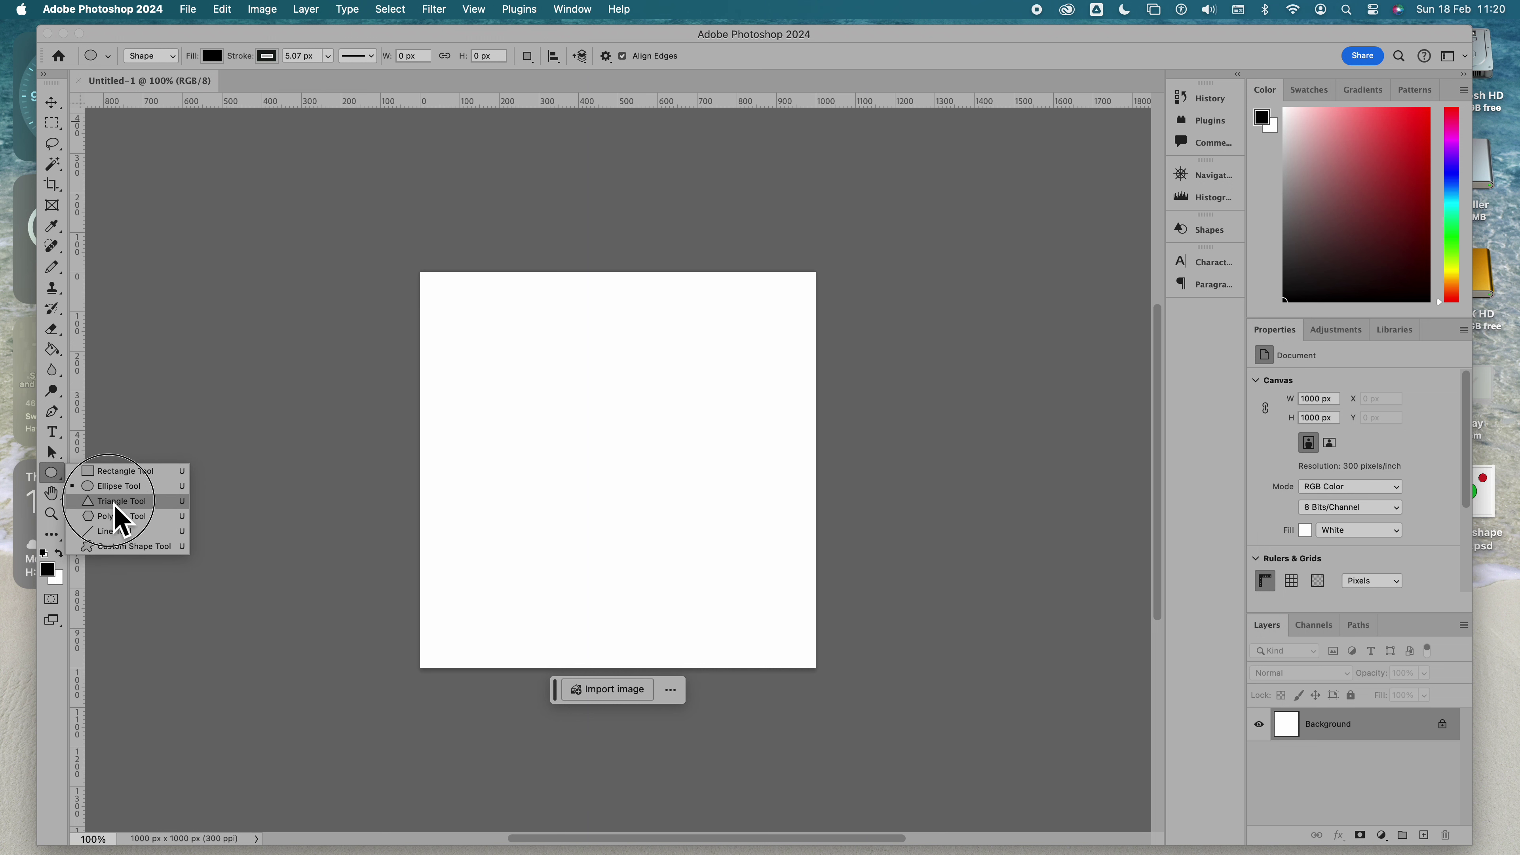
click(117, 486)
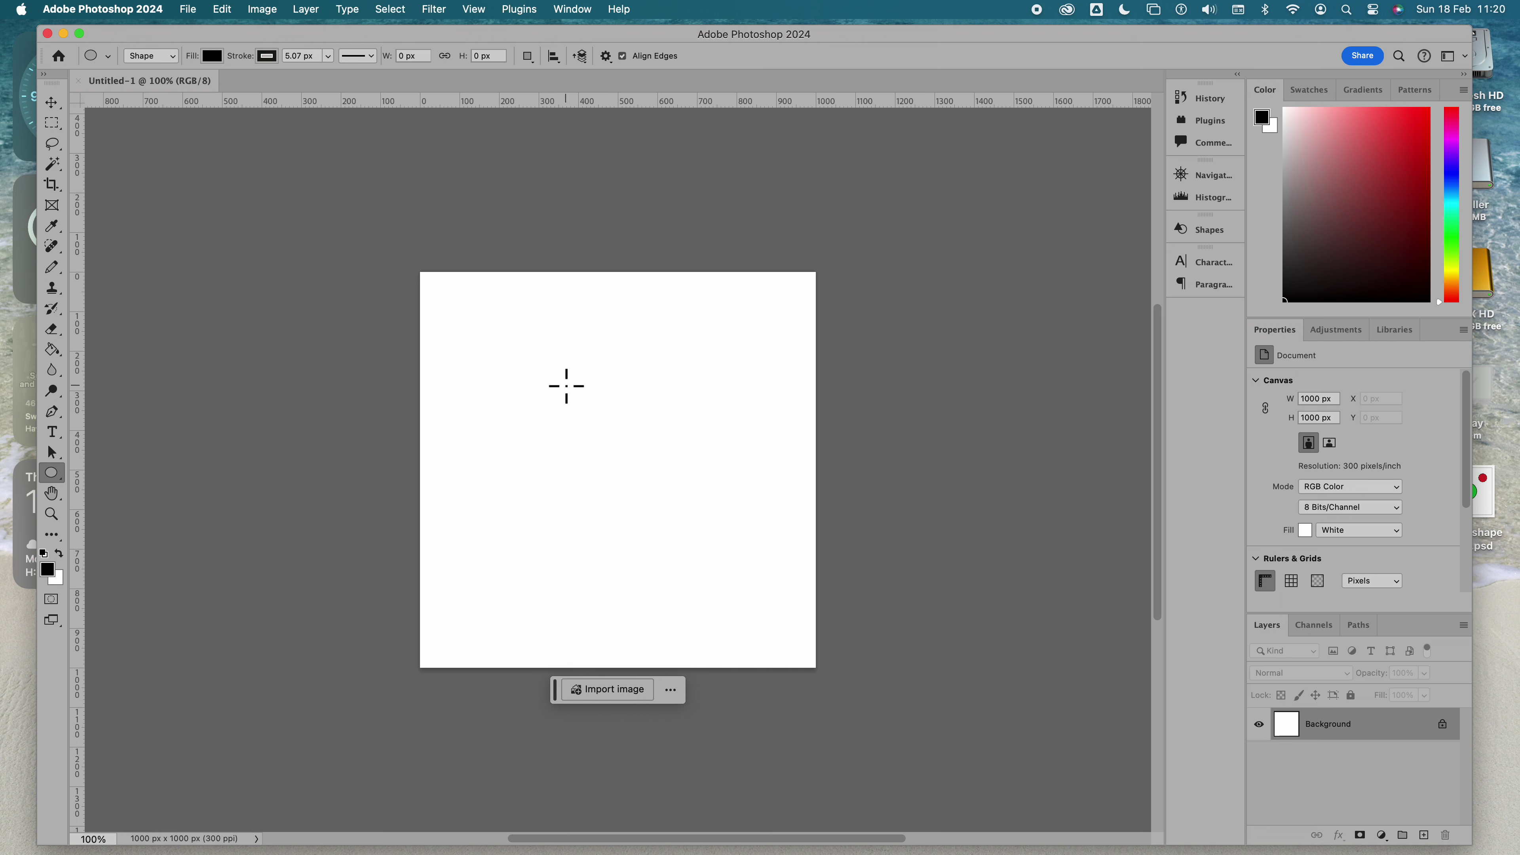
drag(566, 386, 634, 471)
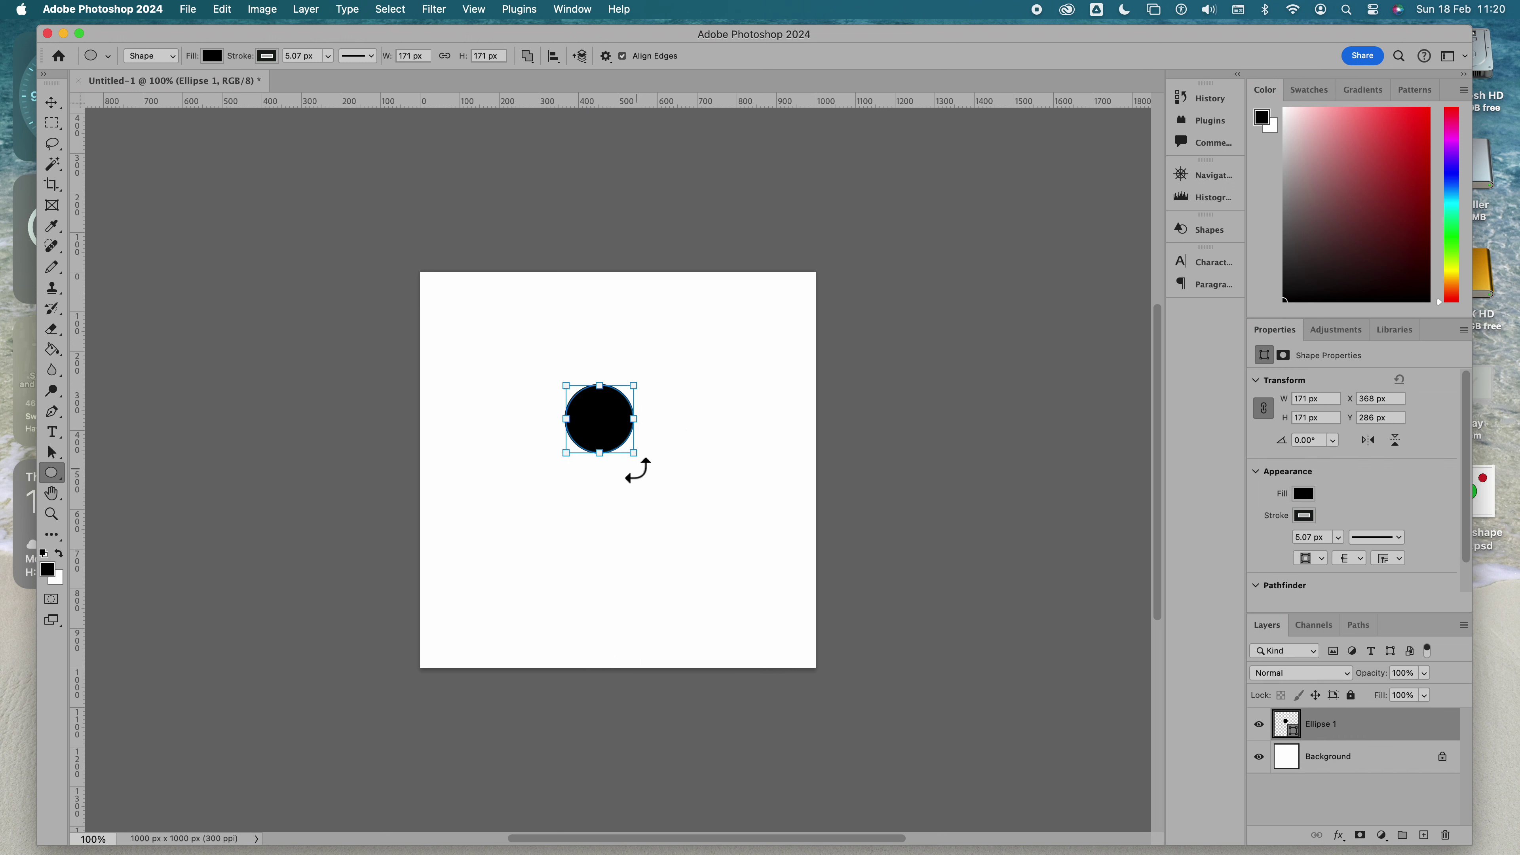
click(52, 103)
mouse_move(600, 415)
mouse_down()
mouse_move(607, 466)
mouse_move(618, 450)
mouse_move(689, 527)
mouse_up()
mouse_move(640, 478)
mouse_down()
mouse_move(628, 498)
mouse_move(616, 471)
mouse_up()
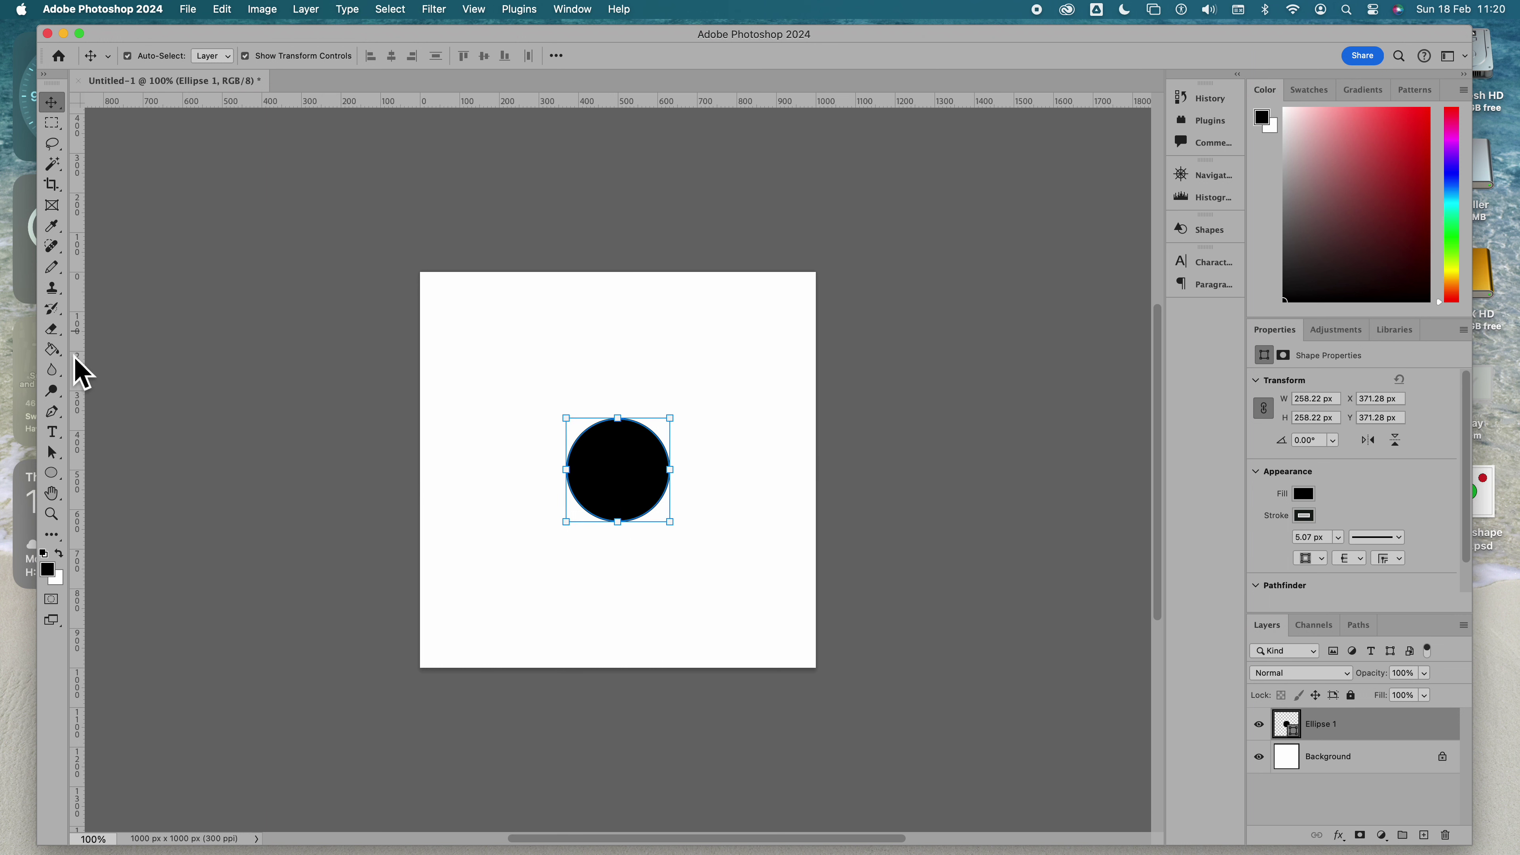
- Fill the circle with red from the options bar
click(57, 474)
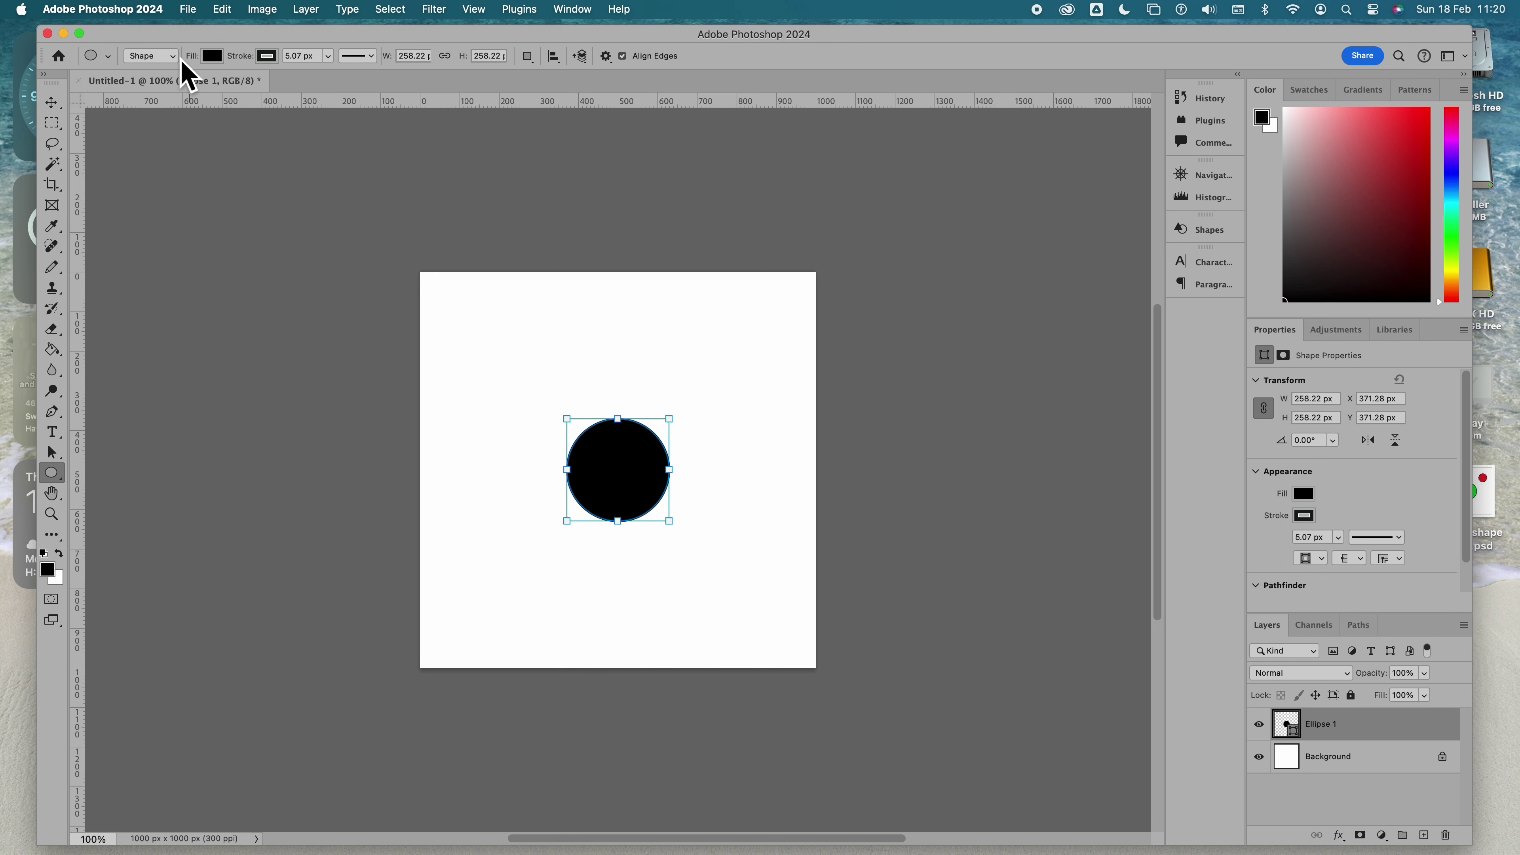
click(213, 56)
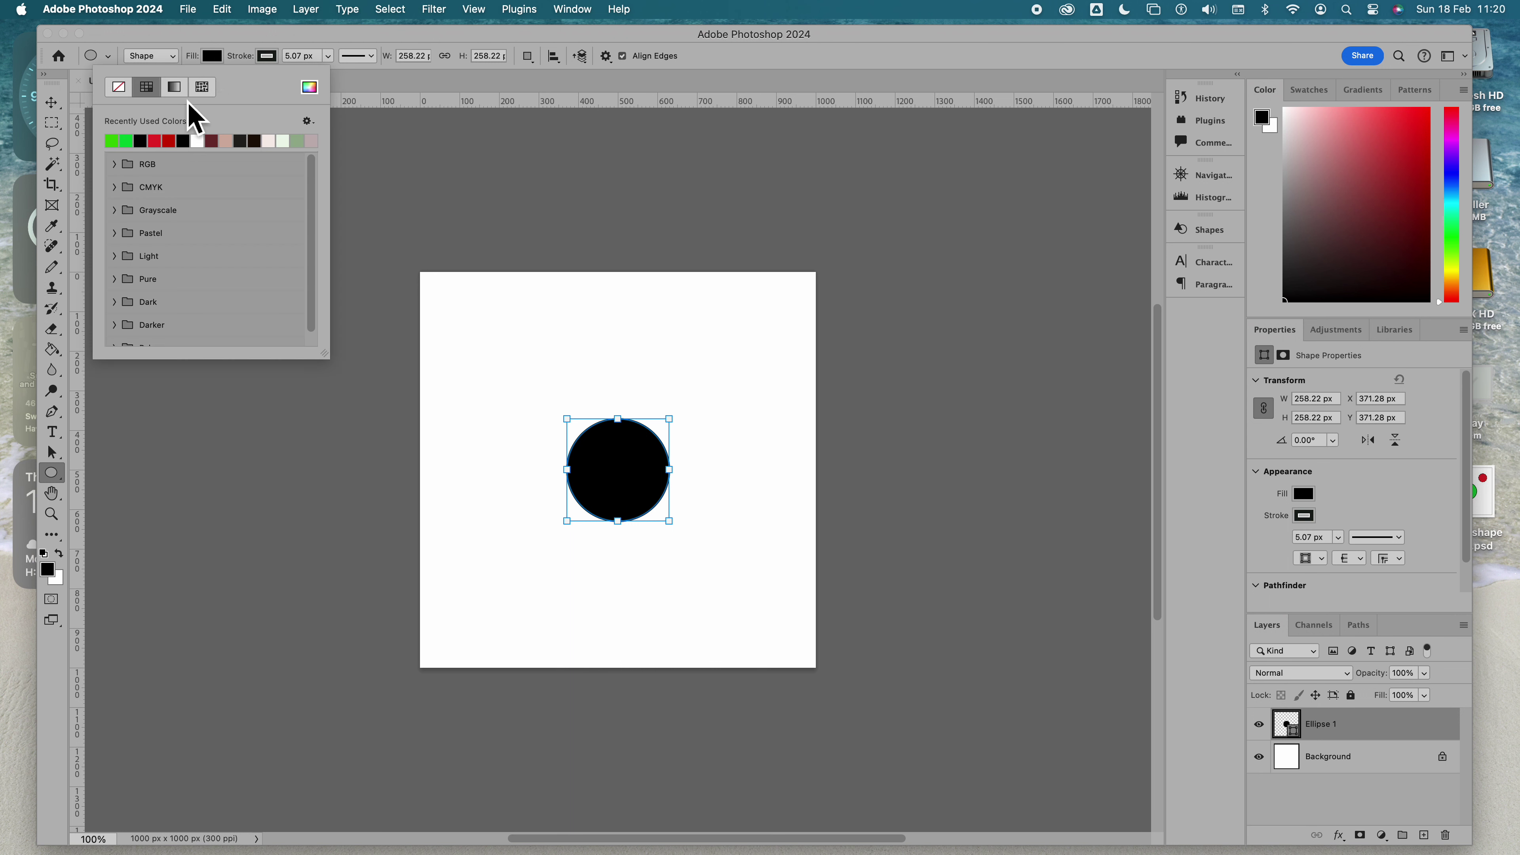
click(154, 141)
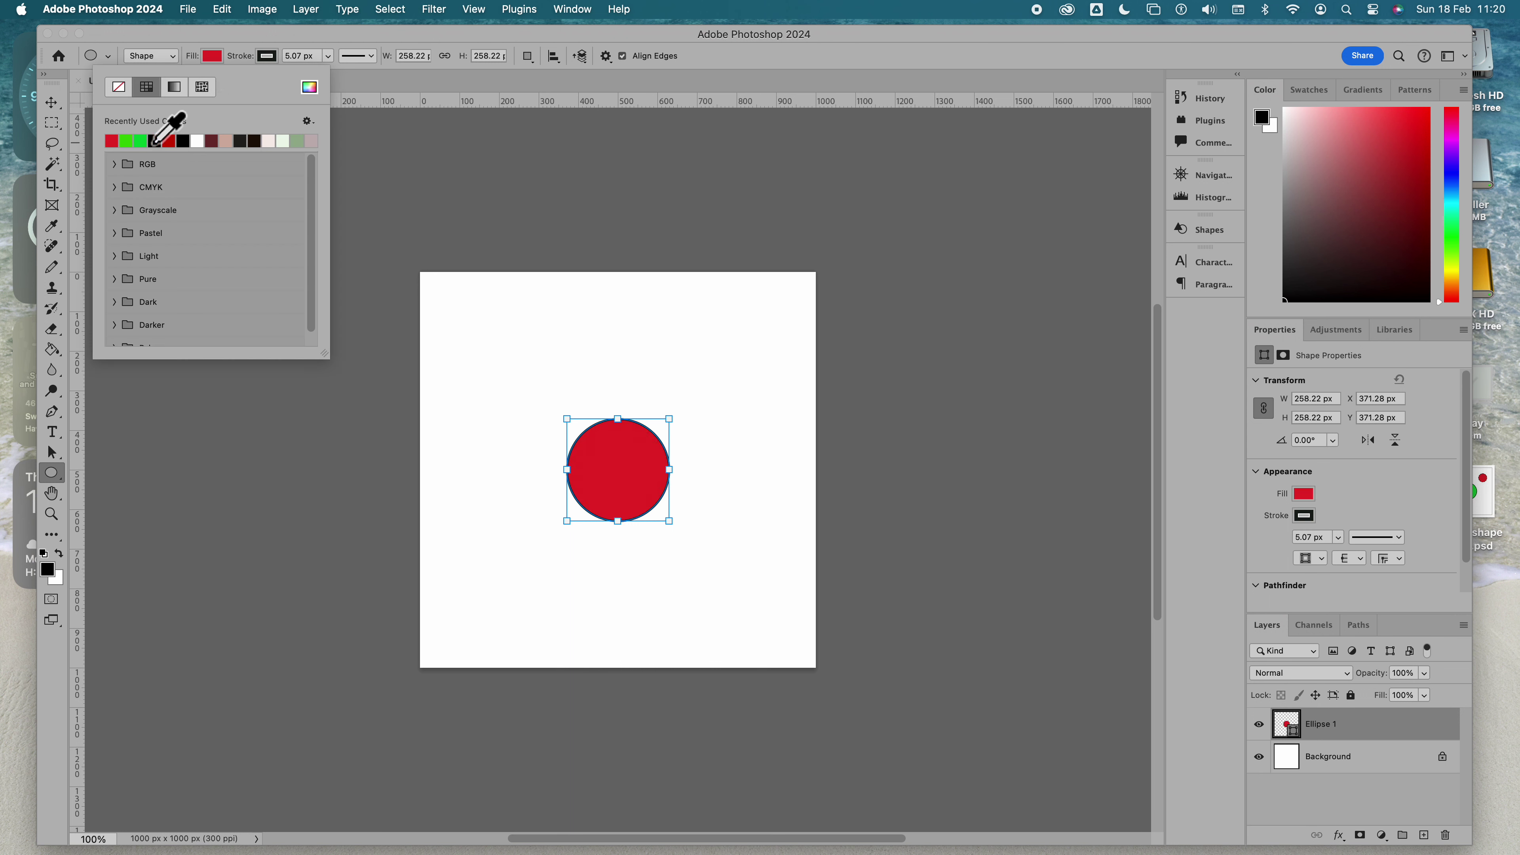
- Give the circle a solid black 10.14 px outline after trying dashed and dotted styles
click(267, 57)
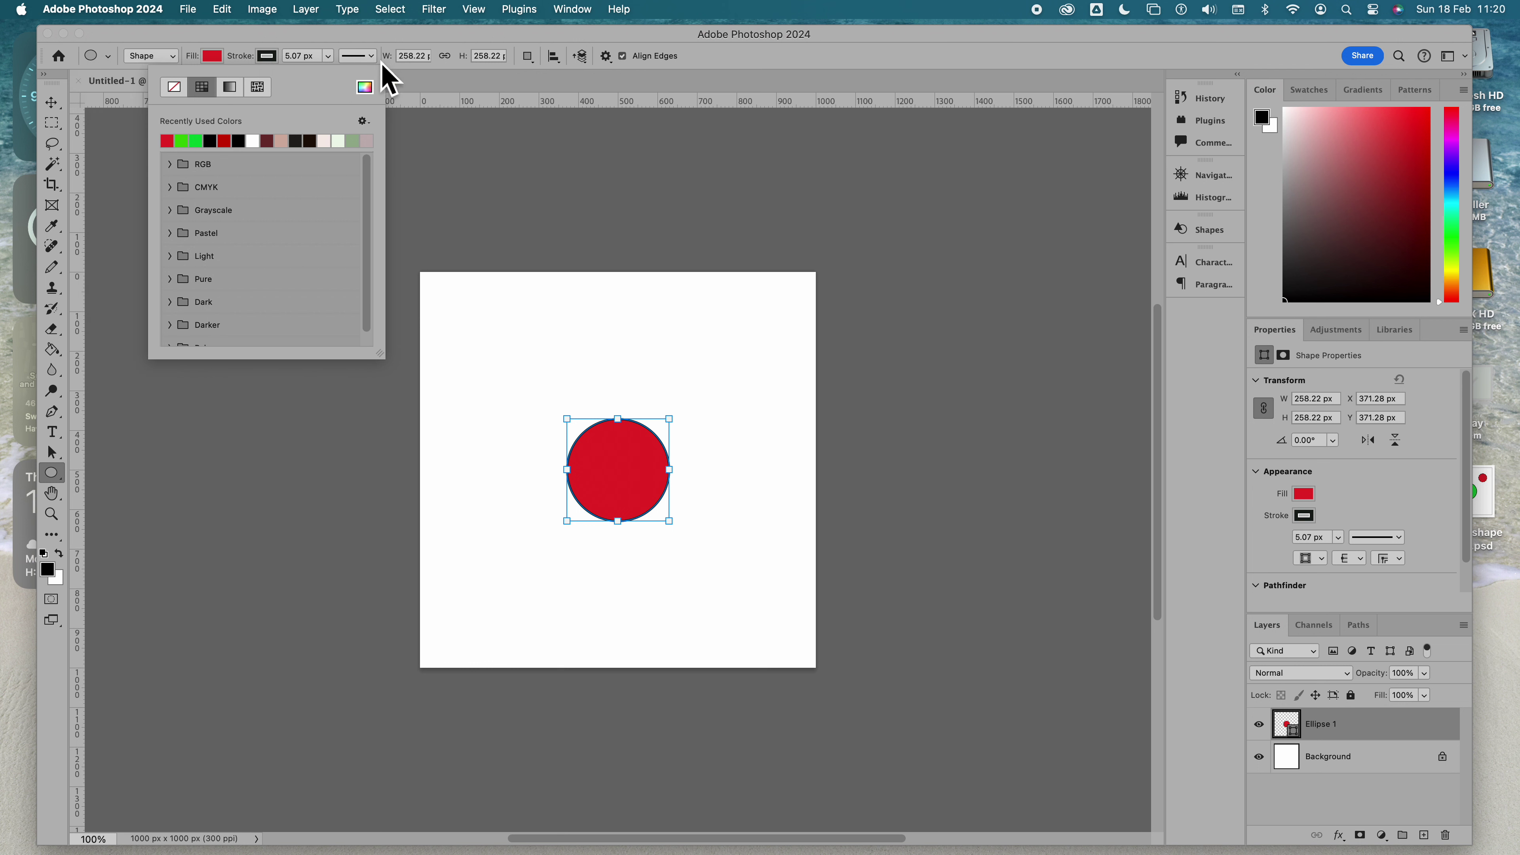
click(328, 57)
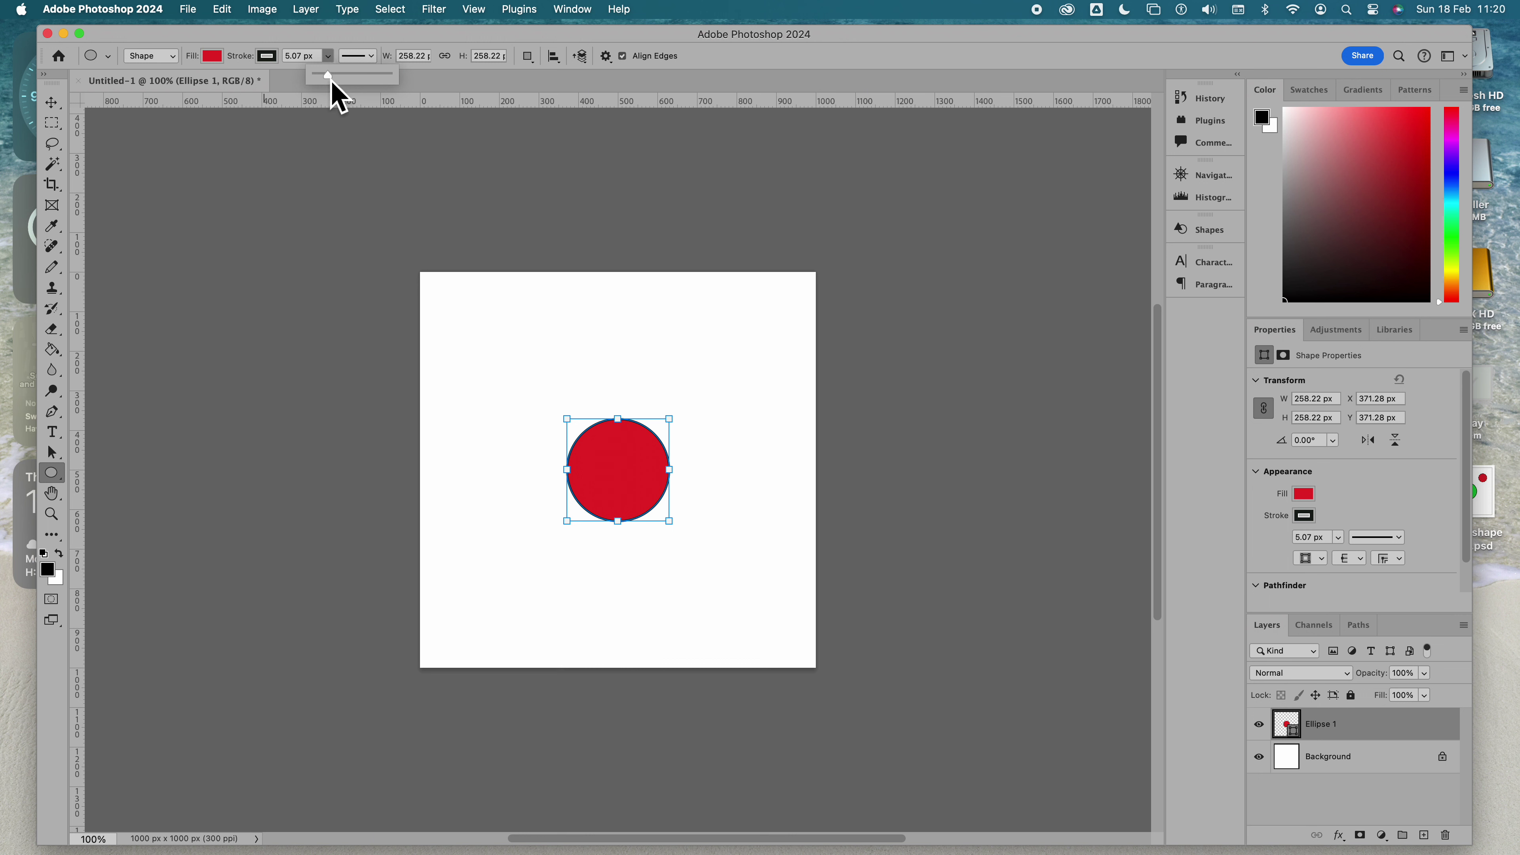
drag(332, 84, 335, 84)
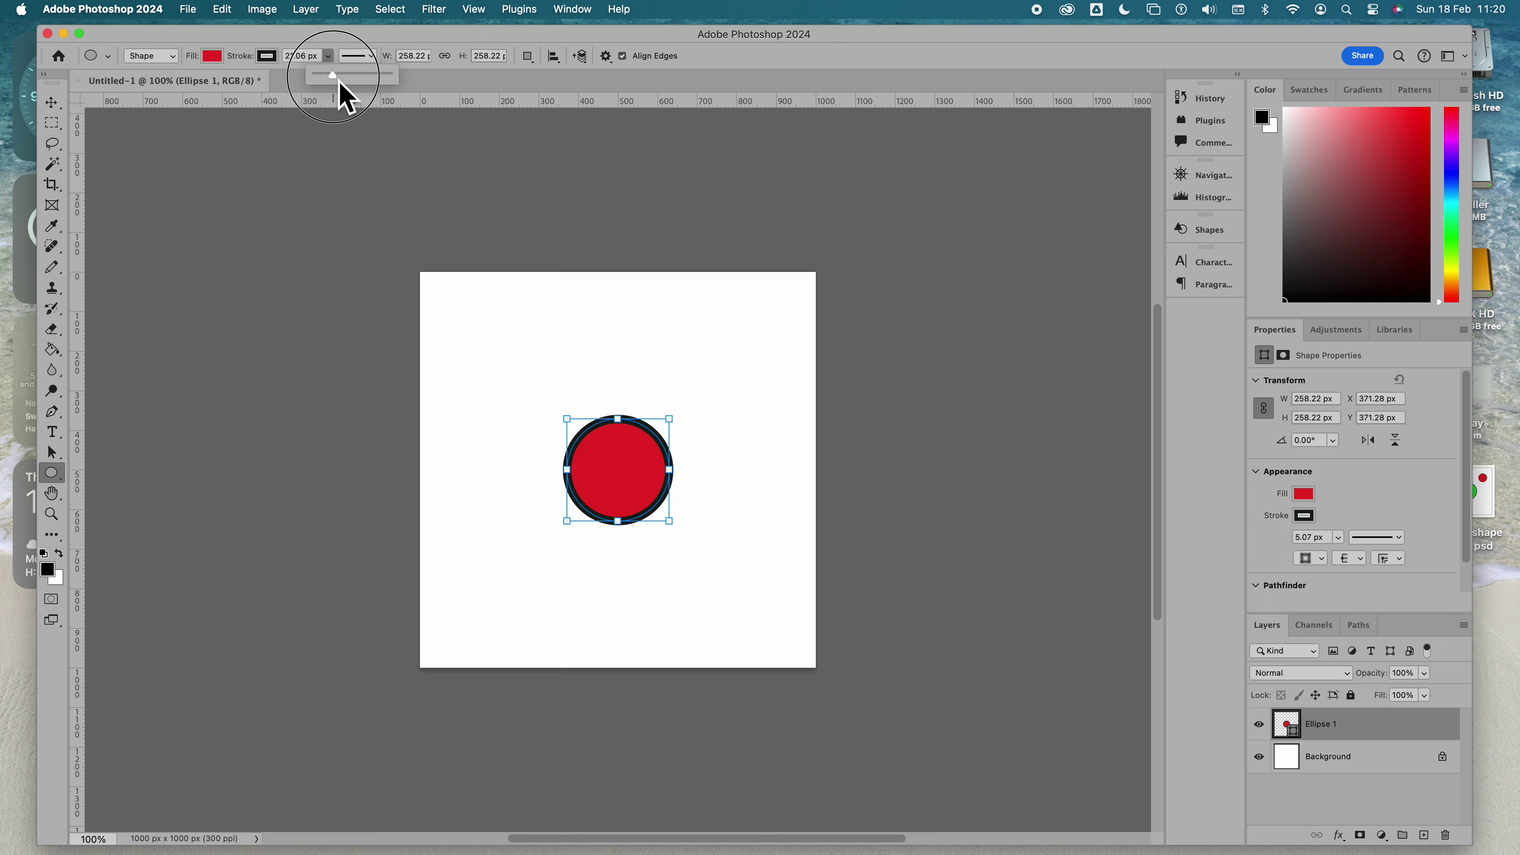
click(369, 56)
click(361, 132)
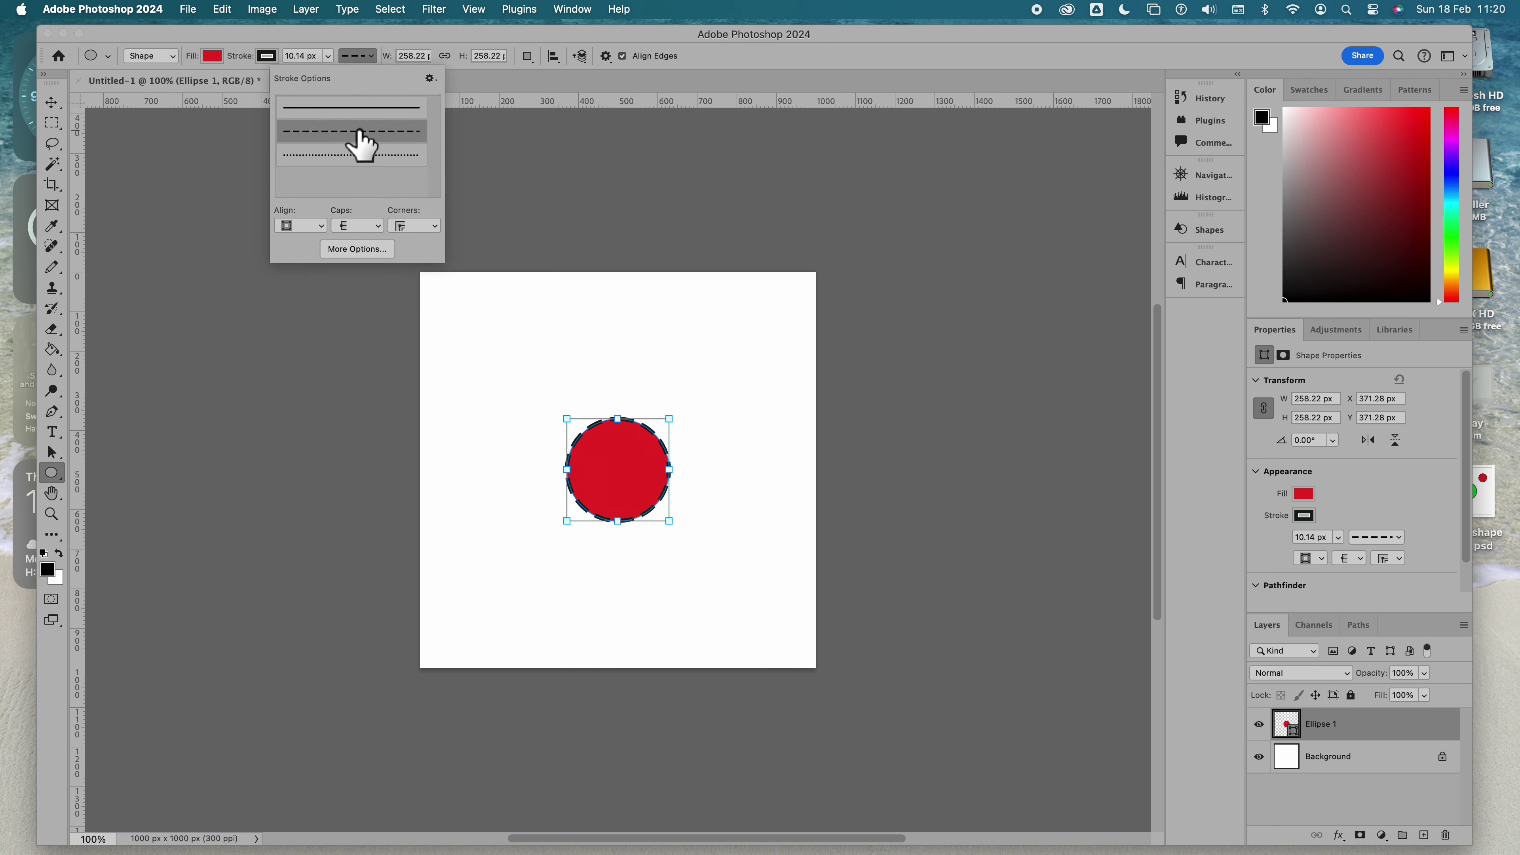
click(359, 154)
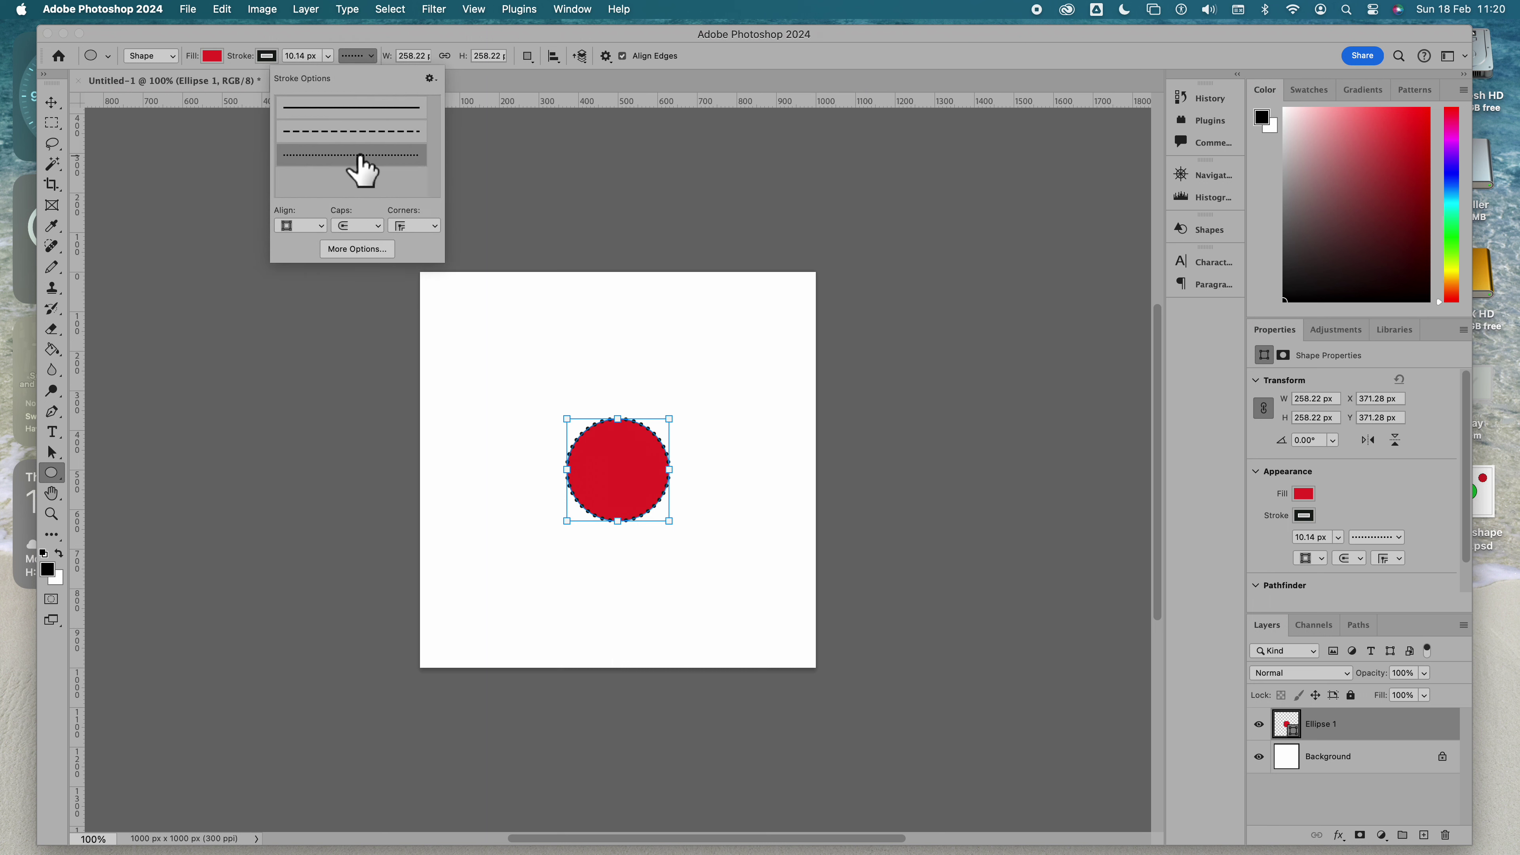
click(368, 129)
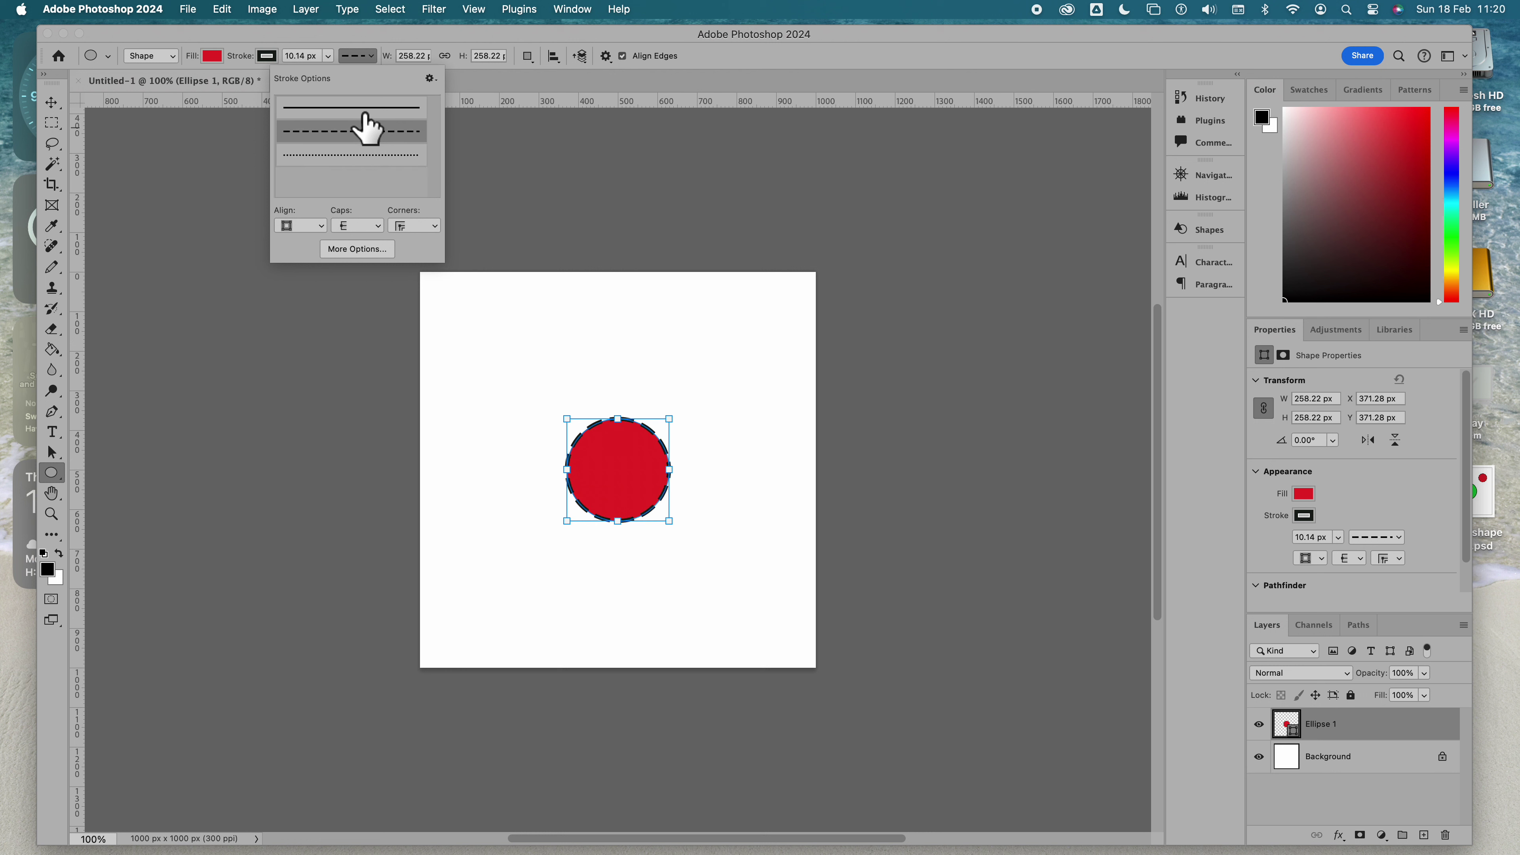
click(364, 110)
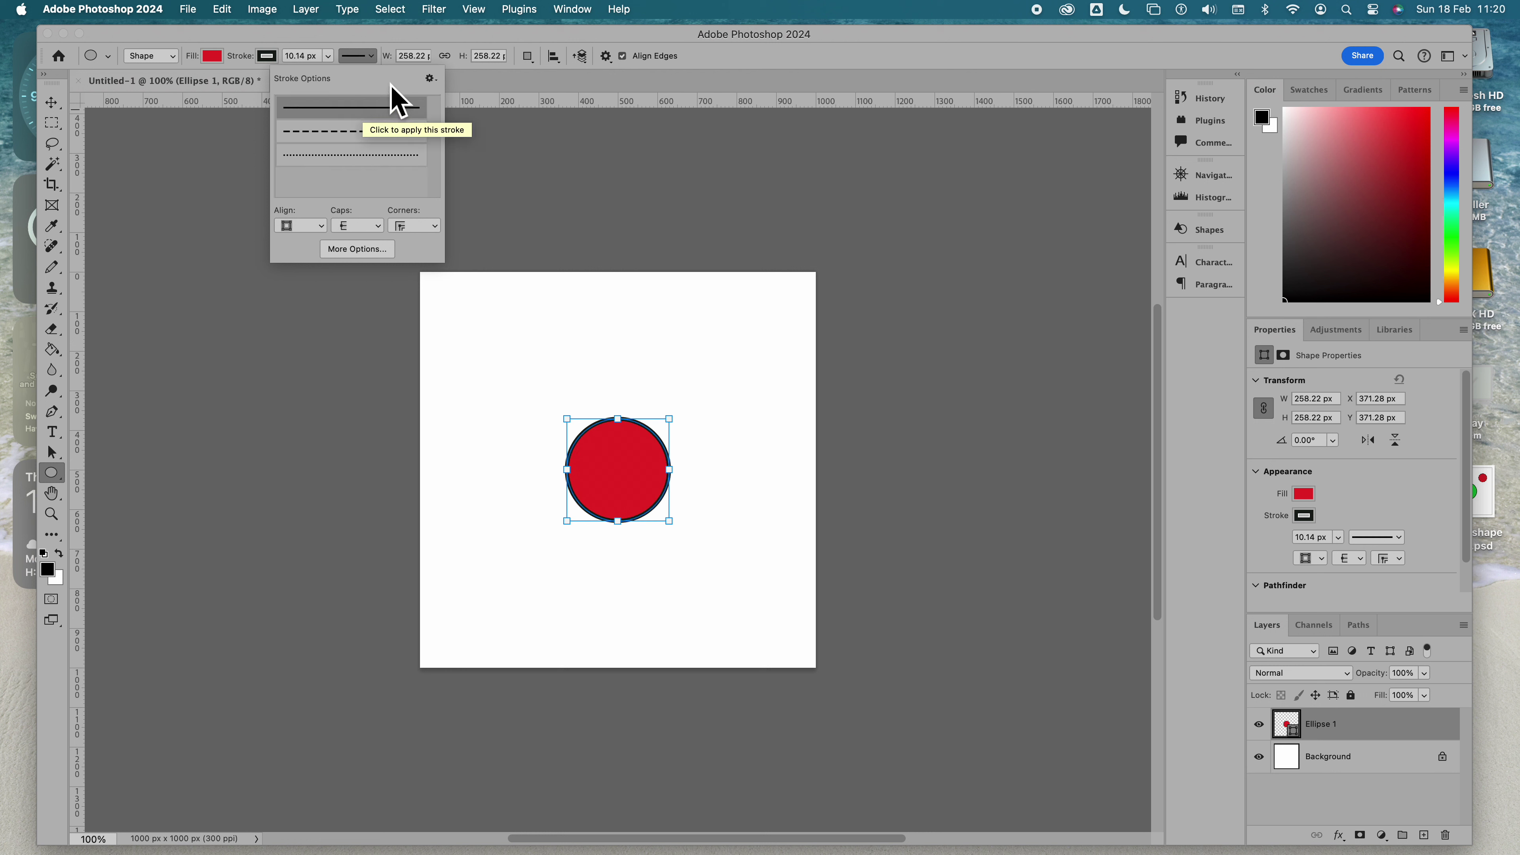
click(62, 107)
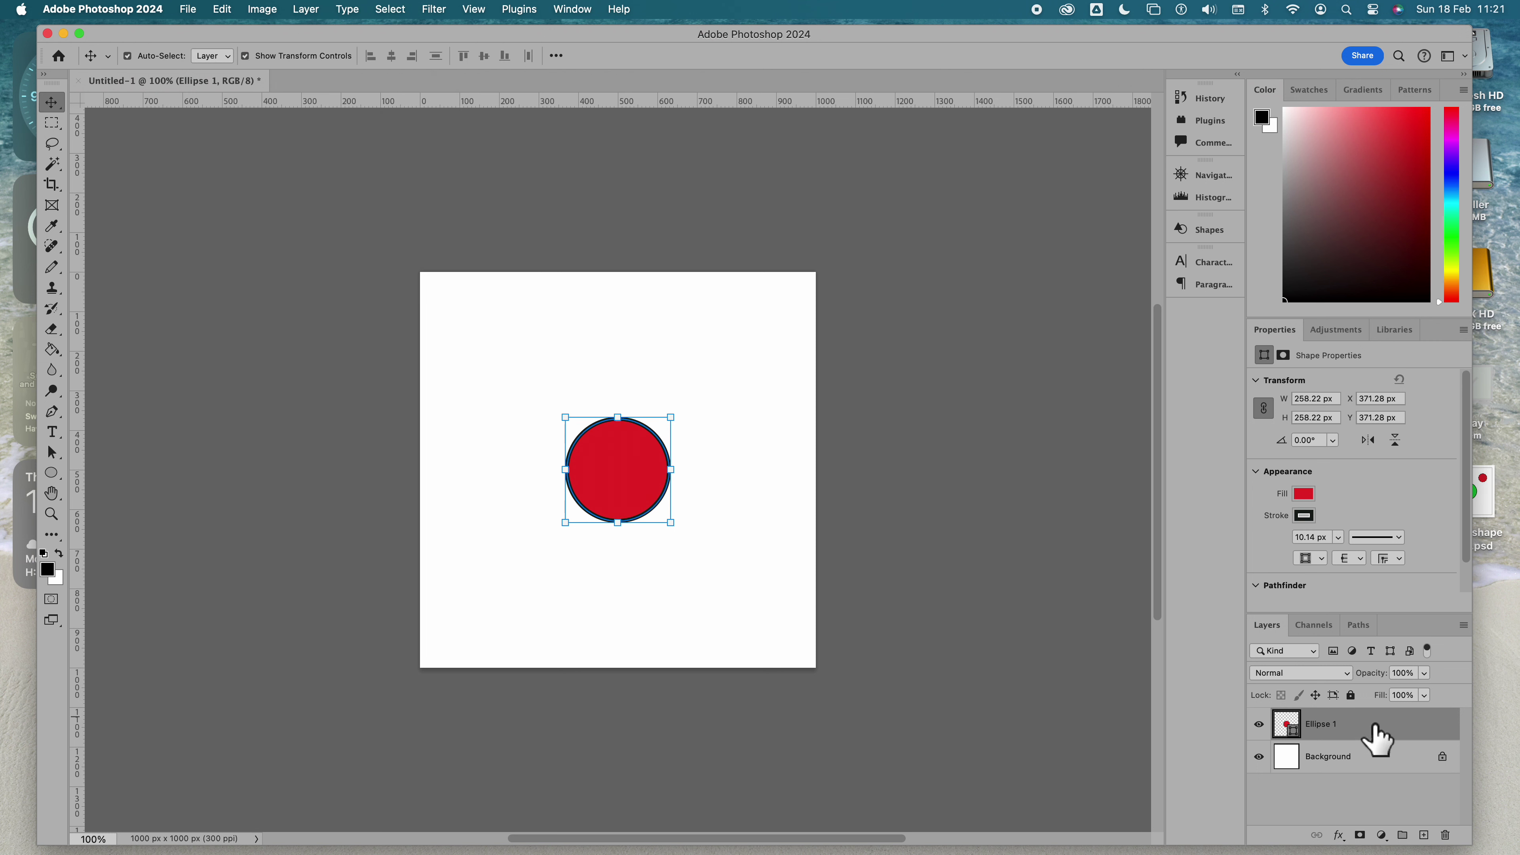
- Duplicate the circle to the upper left and top right, then add an empty layer
drag(1377, 727, 1424, 833)
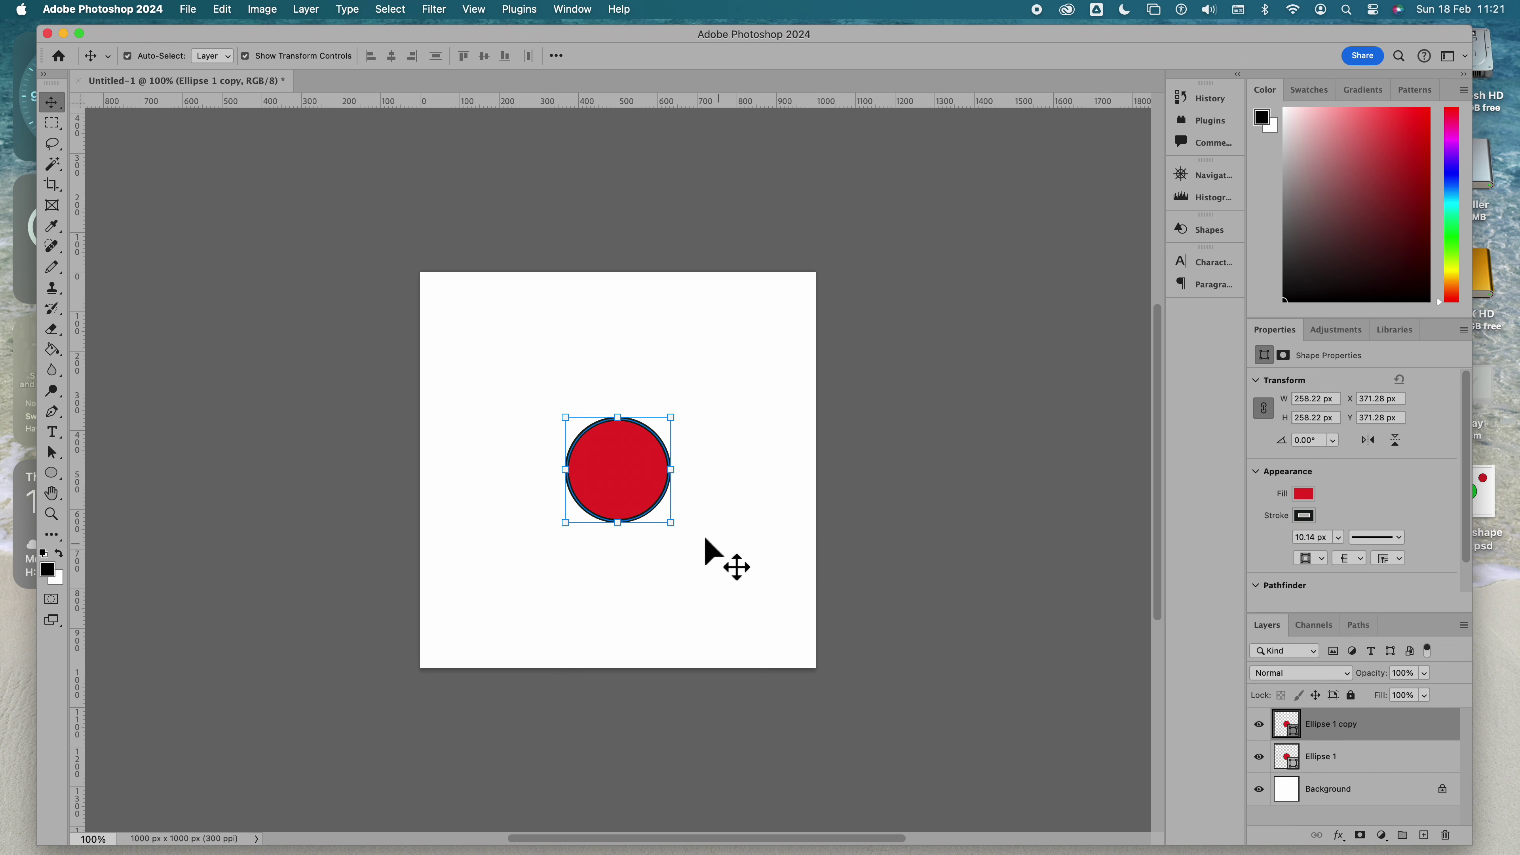
mouse_move(619, 484)
mouse_down()
mouse_move(551, 406)
mouse_move(512, 395)
mouse_up()
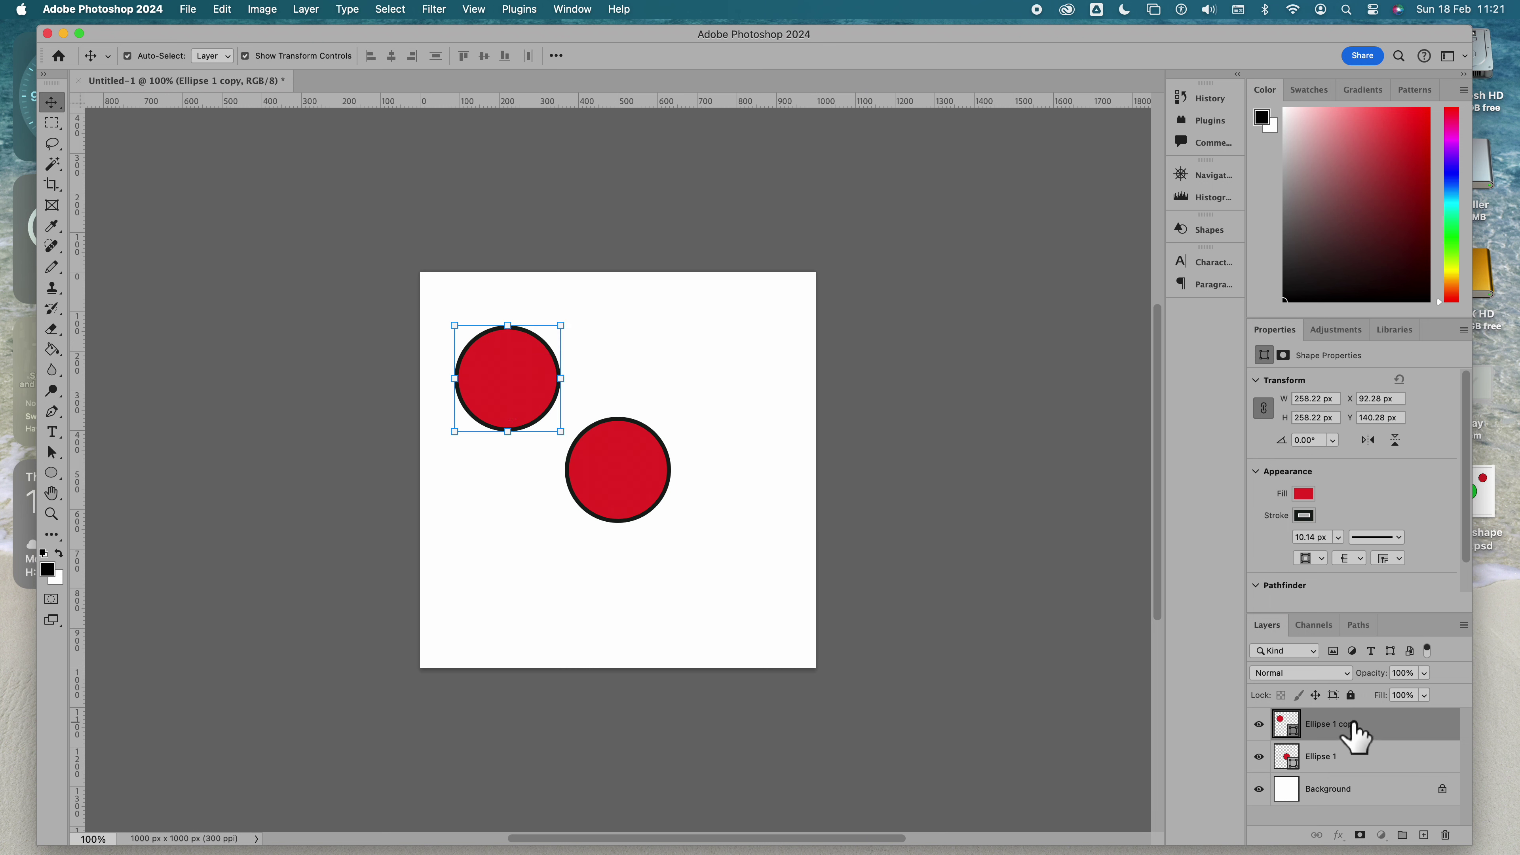
drag(1350, 726, 1424, 834)
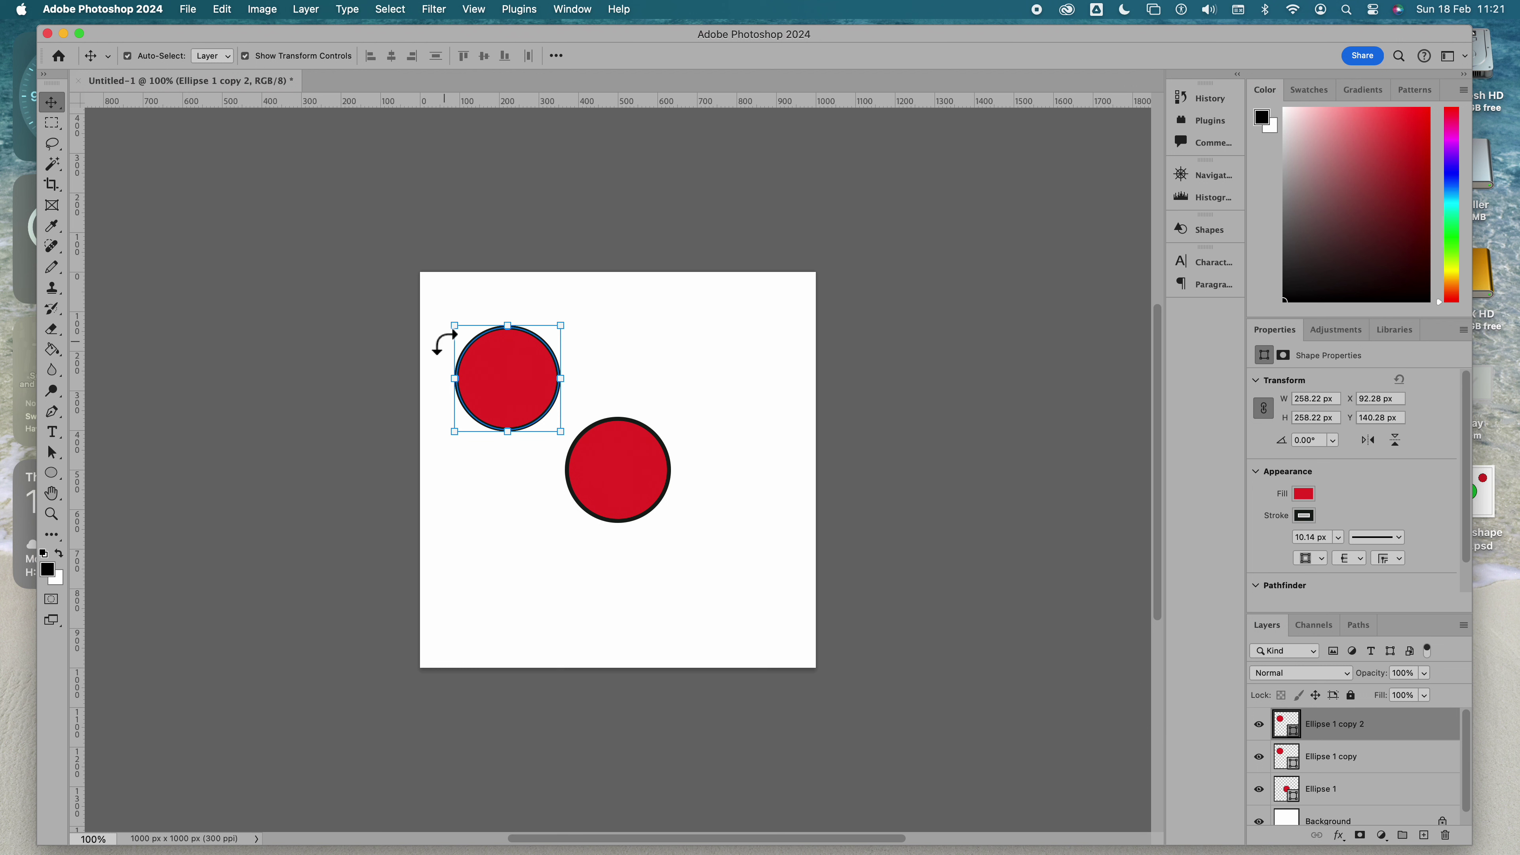
drag(492, 367, 724, 364)
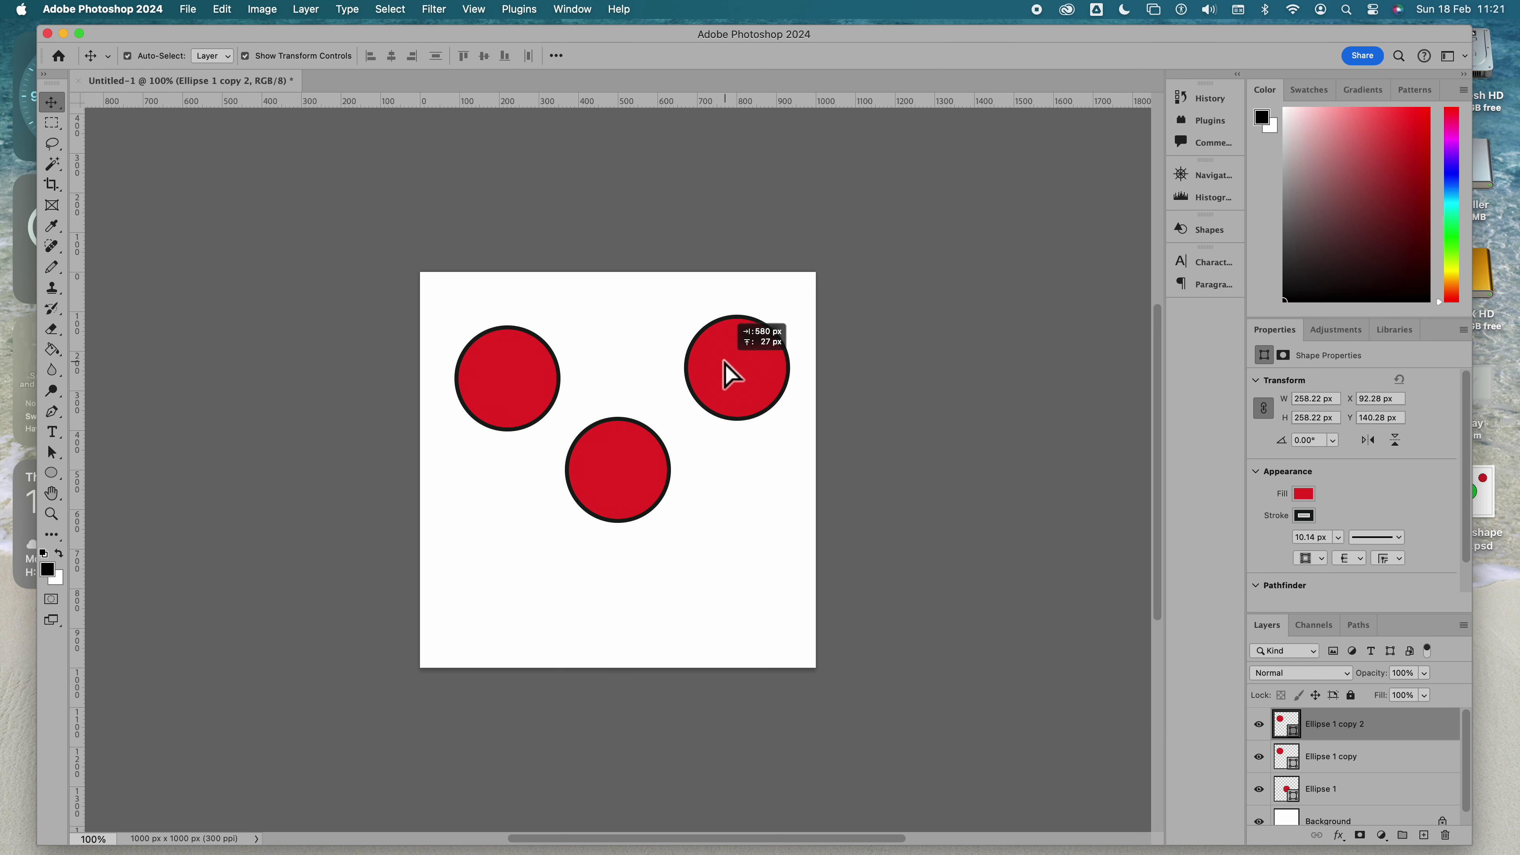
drag(724, 377, 726, 366)
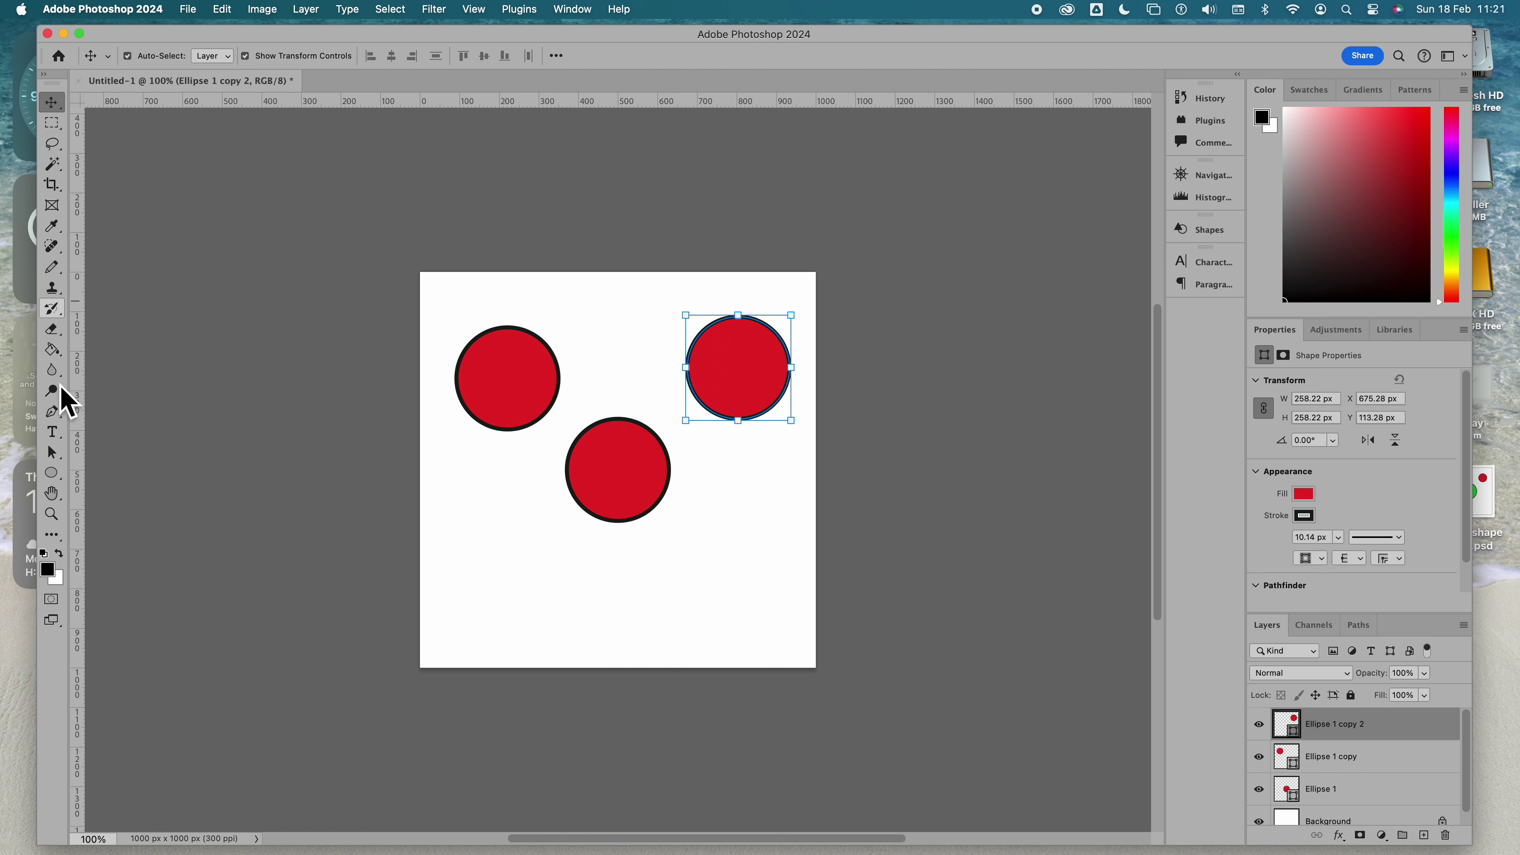
click(1424, 836)
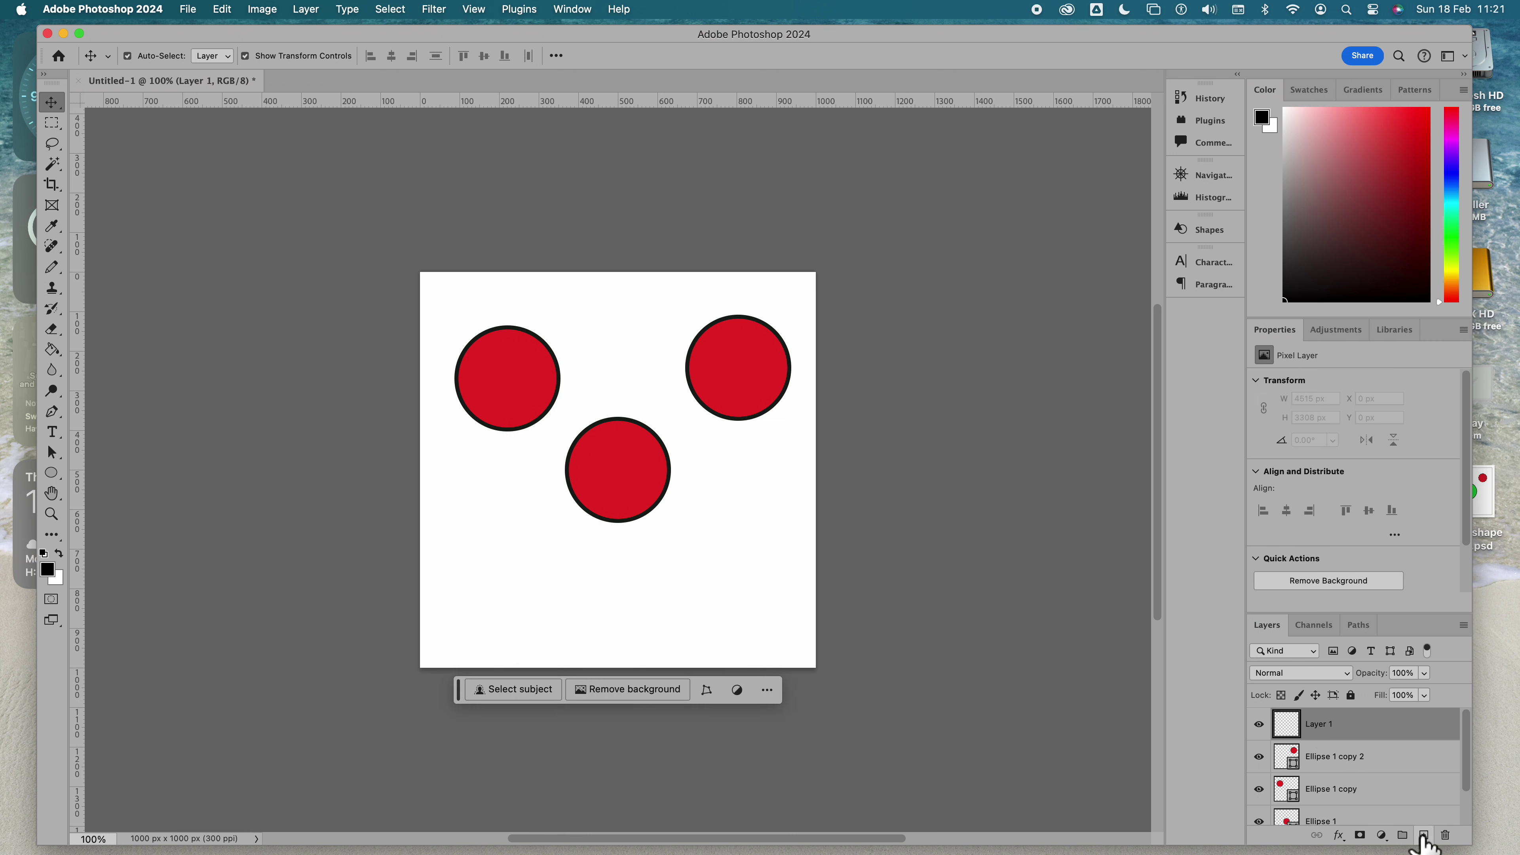
- Draw a tall ellipse below the centre circle and fill it teal #00cc99
click(59, 482)
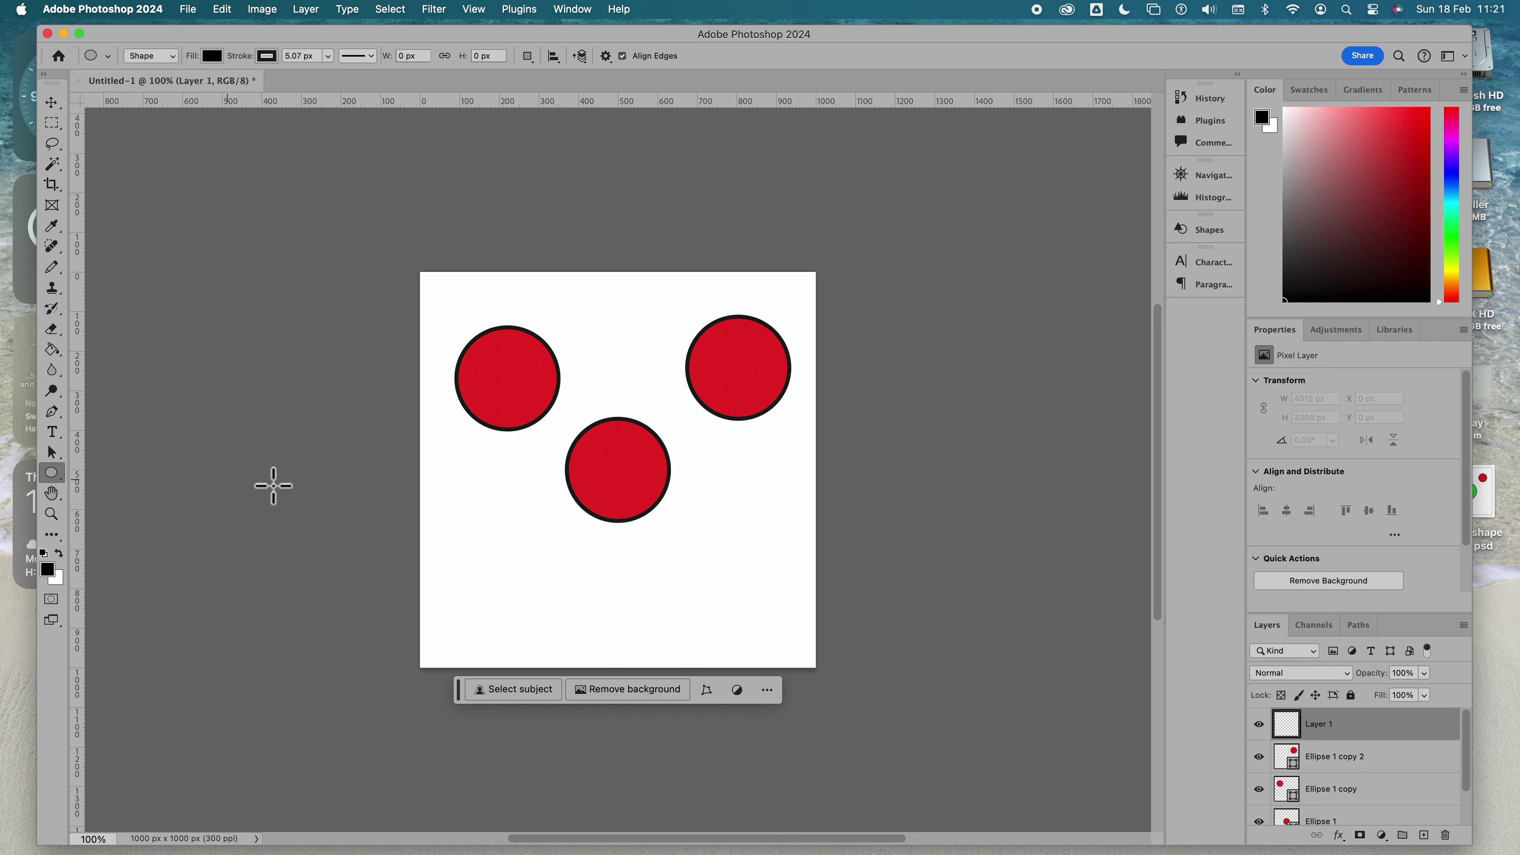
mouse_move(517, 510)
mouse_down()
mouse_move(537, 590)
mouse_move(562, 606)
mouse_up()
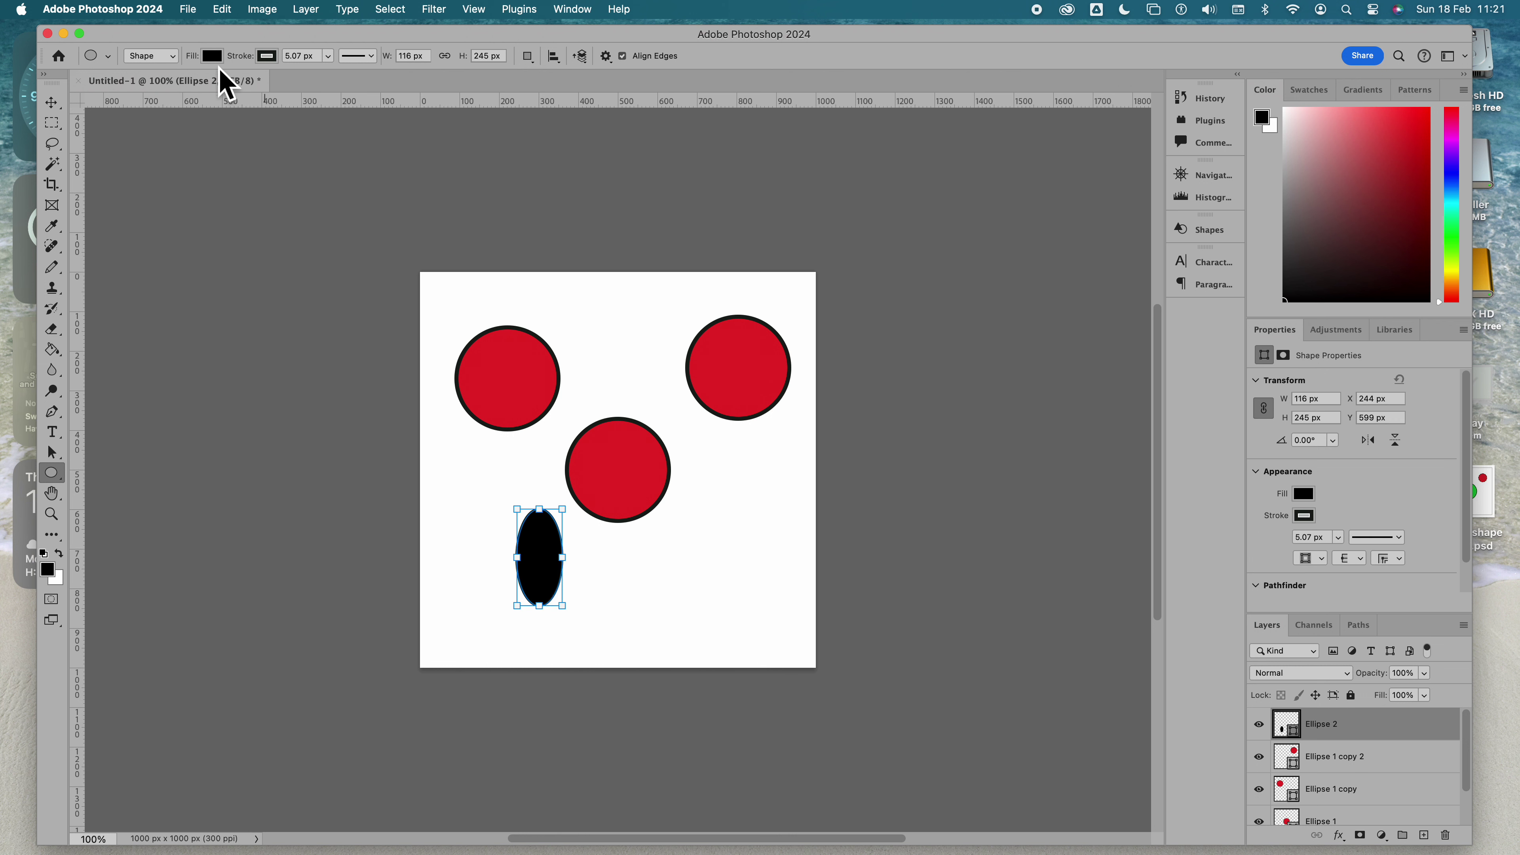
click(212, 55)
click(142, 141)
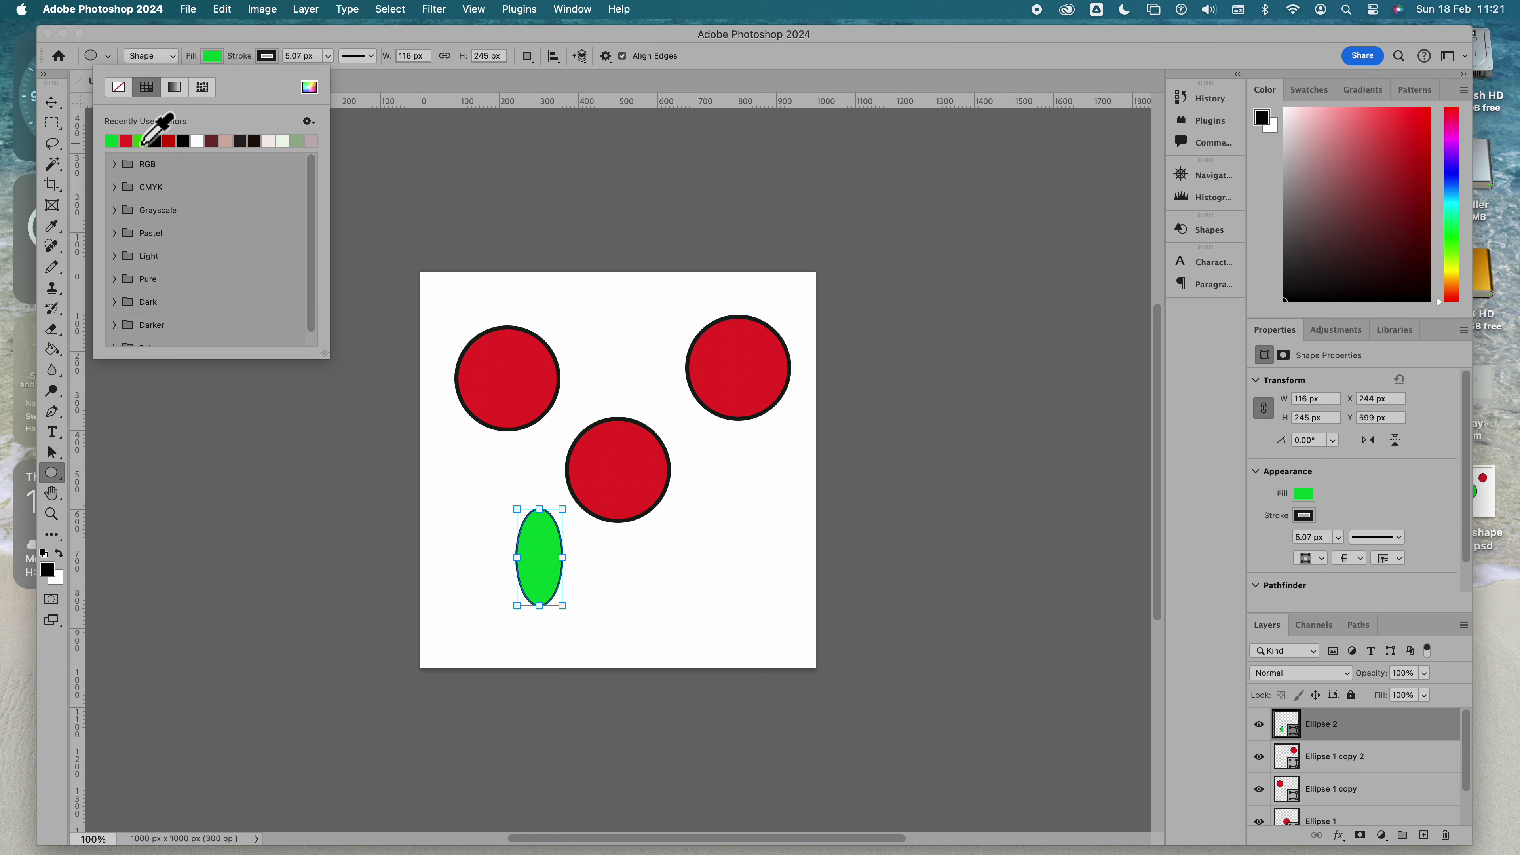
click(309, 87)
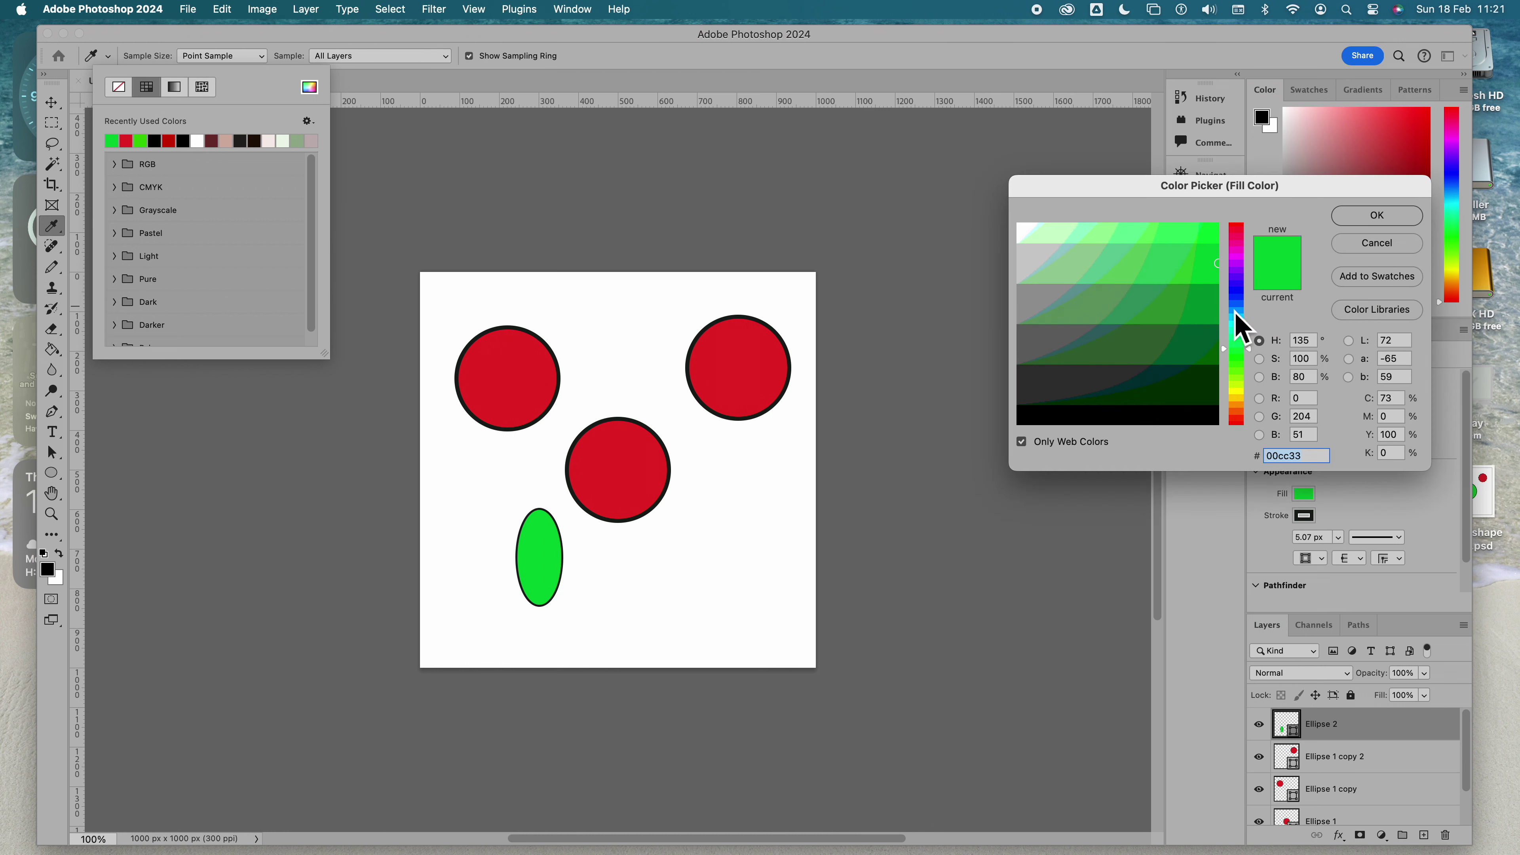
mouse_move(1258, 361)
mouse_down()
mouse_move(1263, 340)
mouse_move(1212, 264)
mouse_up()
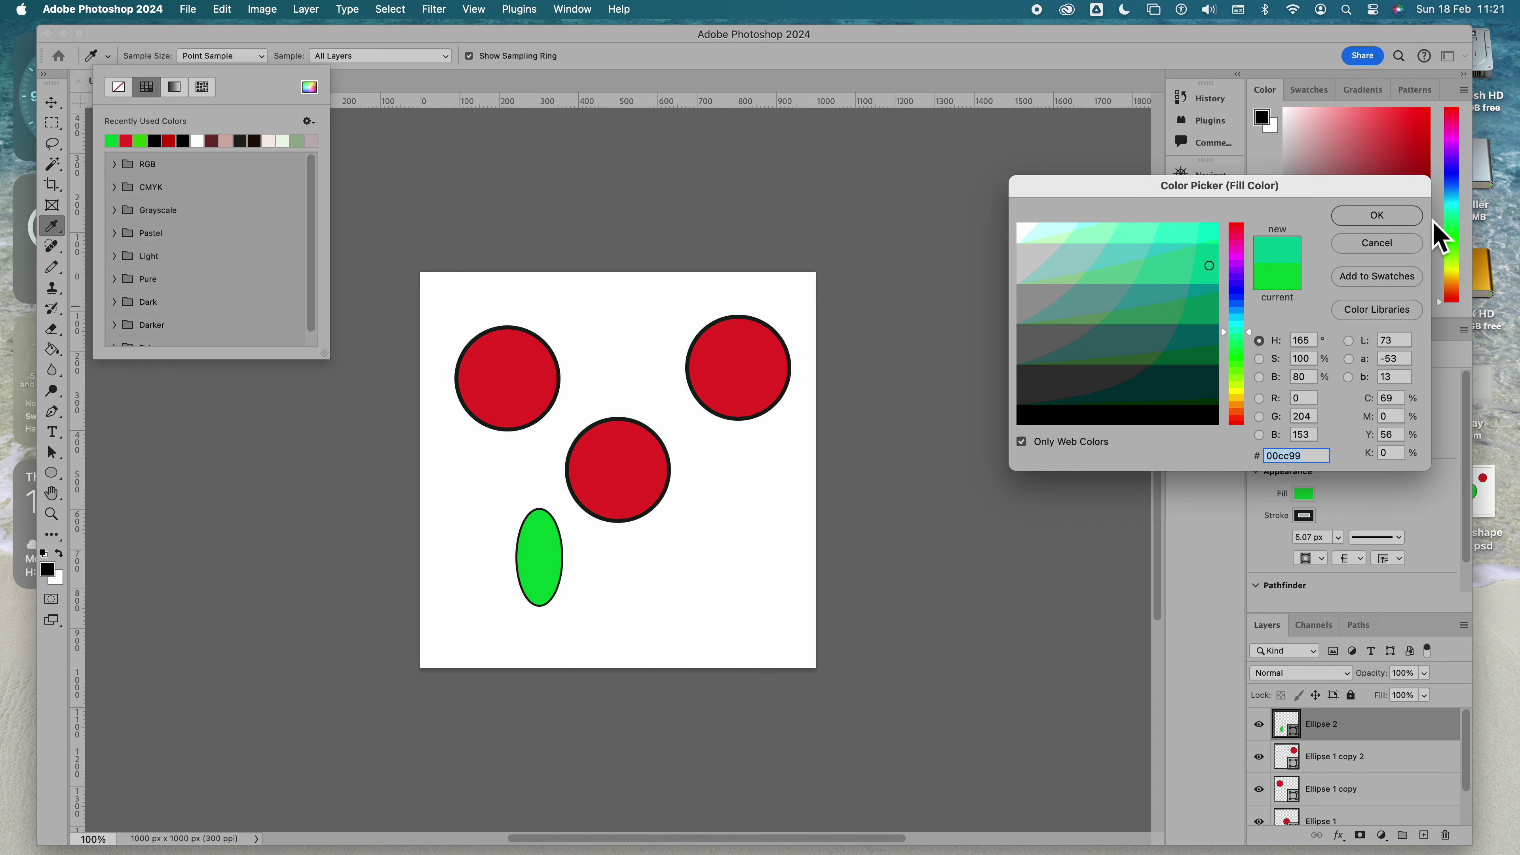
click(1403, 217)
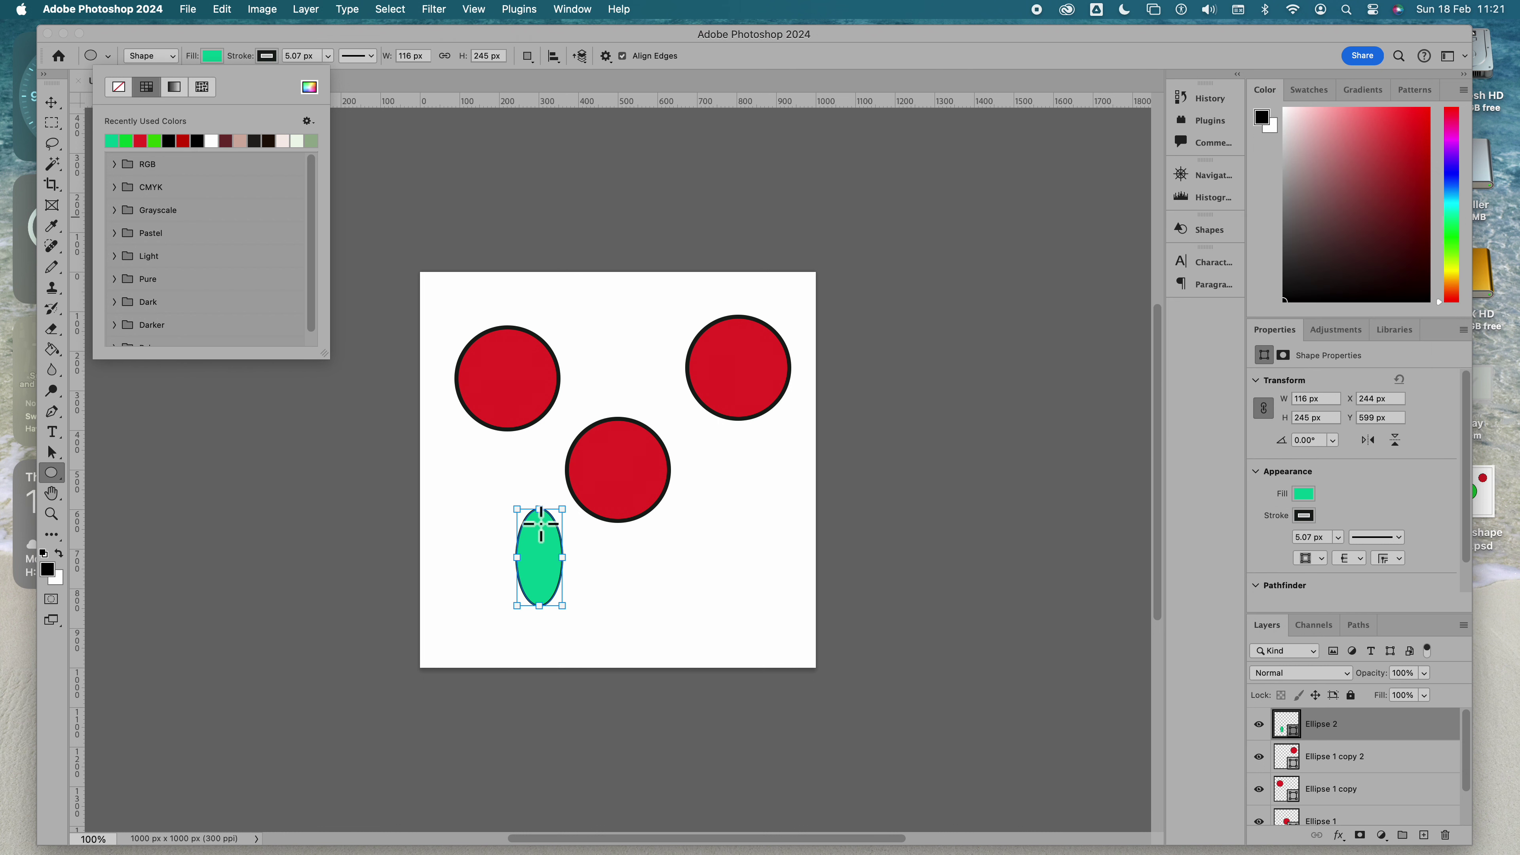
- Set the teal ellipse's outline width to 0 px
click(371, 56)
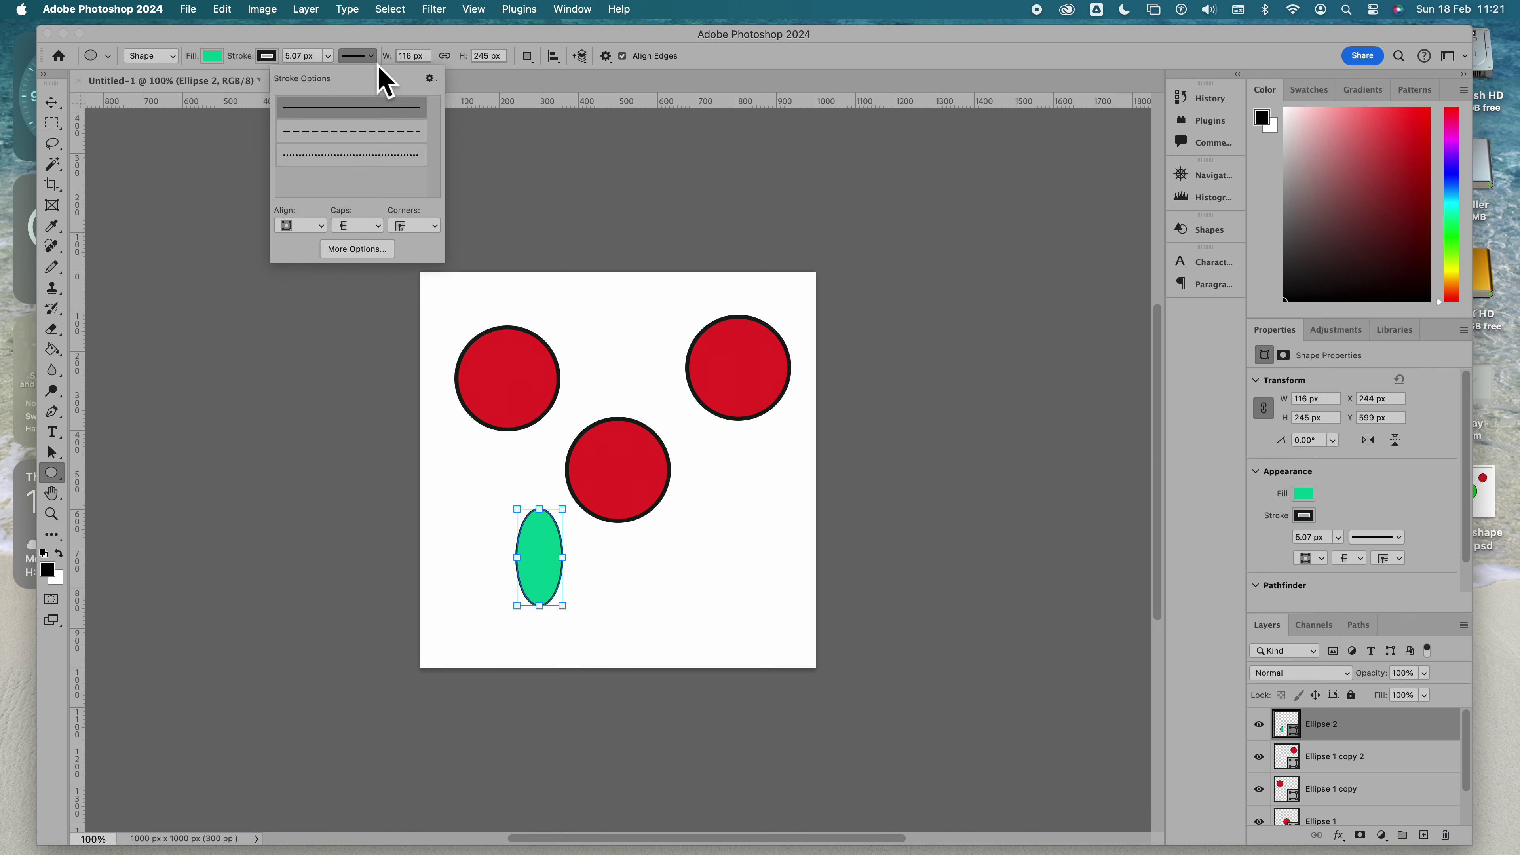
click(330, 59)
drag(327, 75, 314, 75)
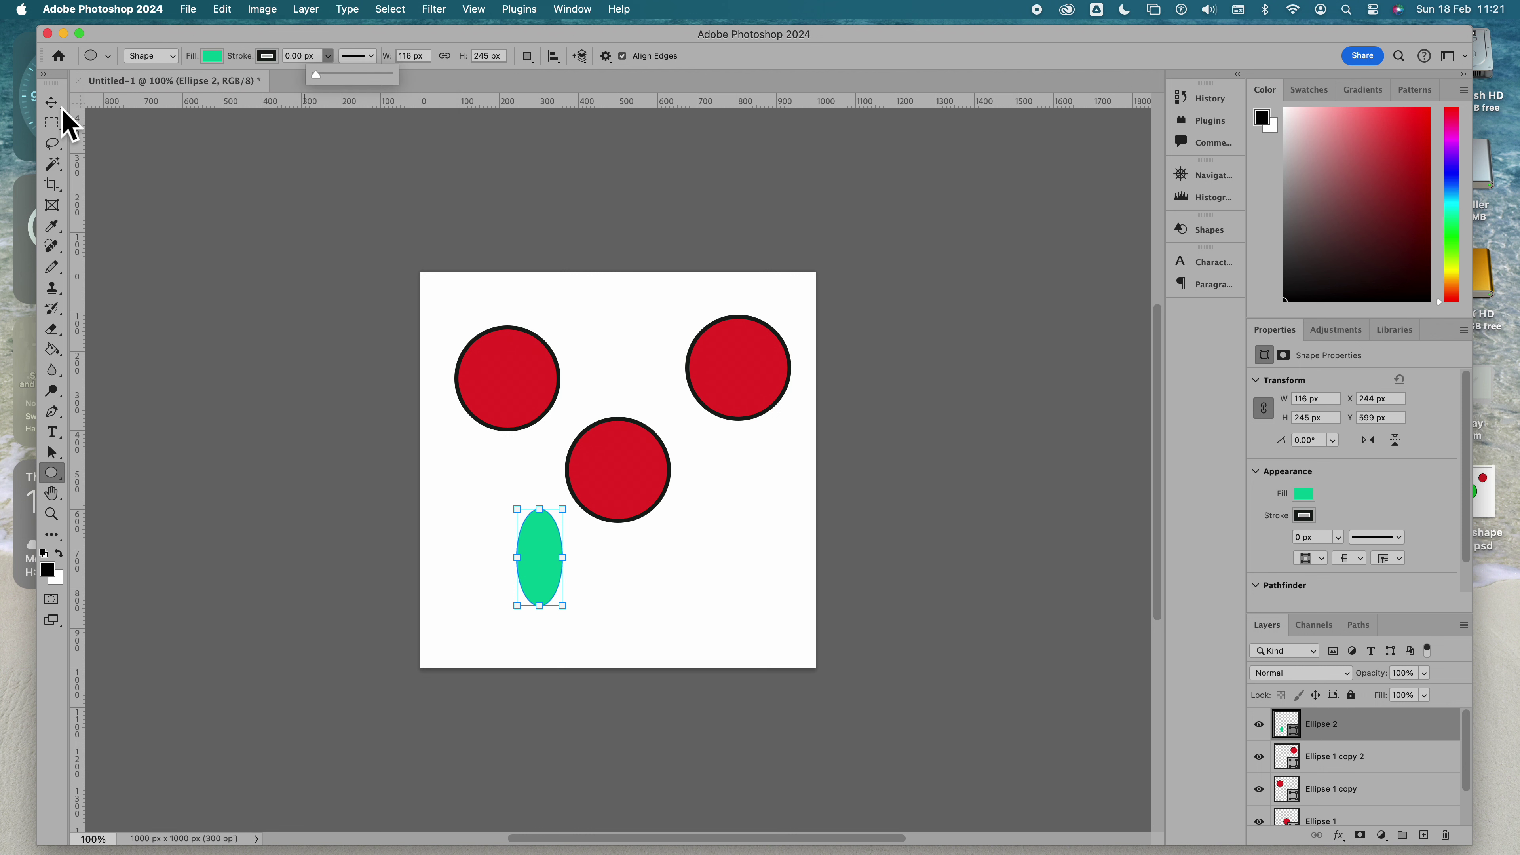
click(51, 103)
- Maximize the Photoshop window and enlarge the Layers list to show all layers
scroll(1448, 778, down, 2)
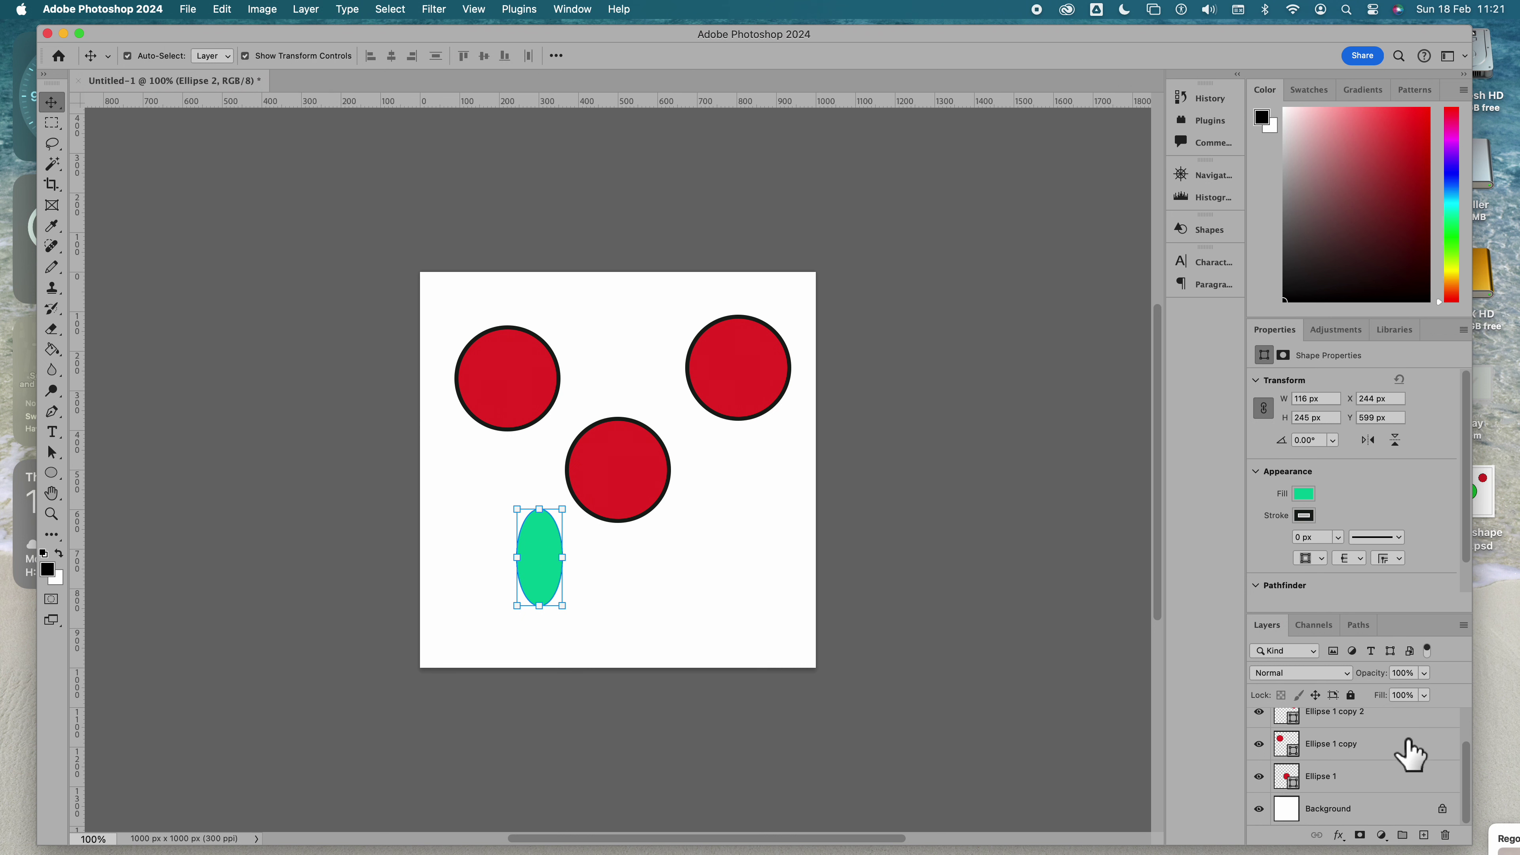
click(80, 33)
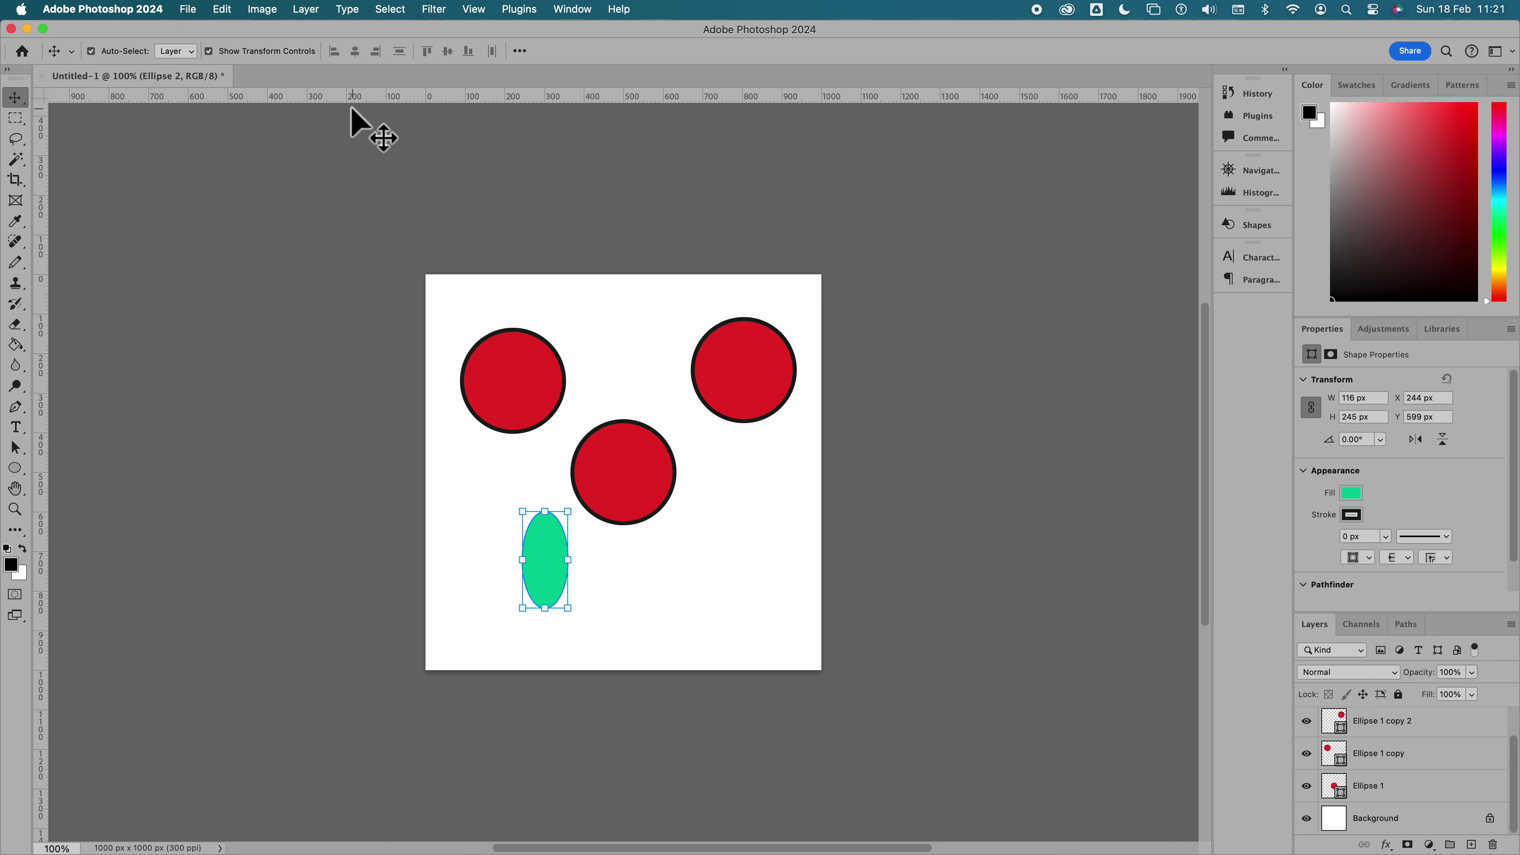
click(1432, 741)
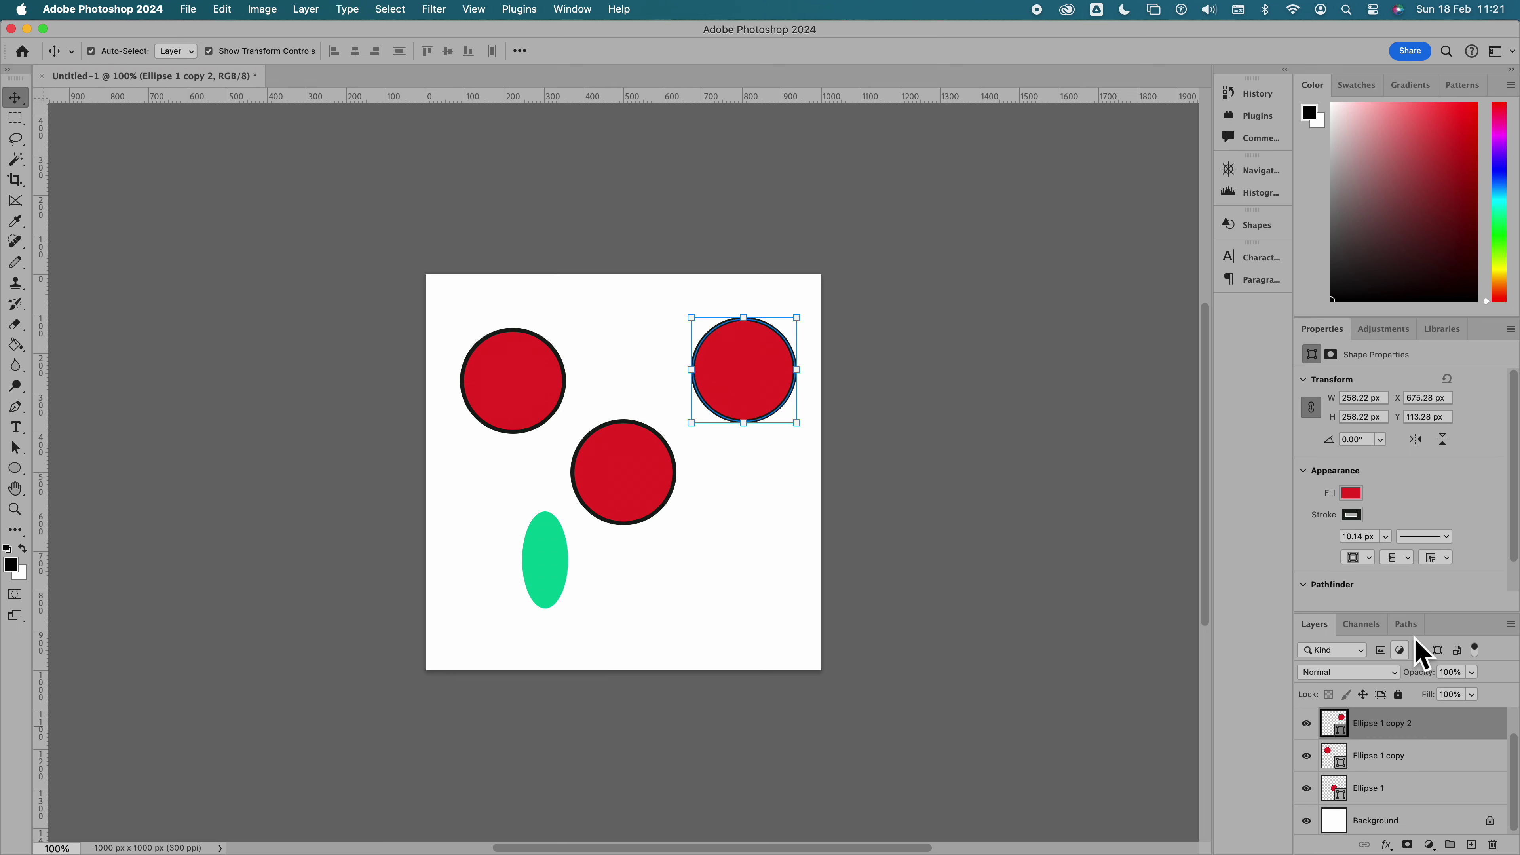
drag(1414, 613, 1421, 466)
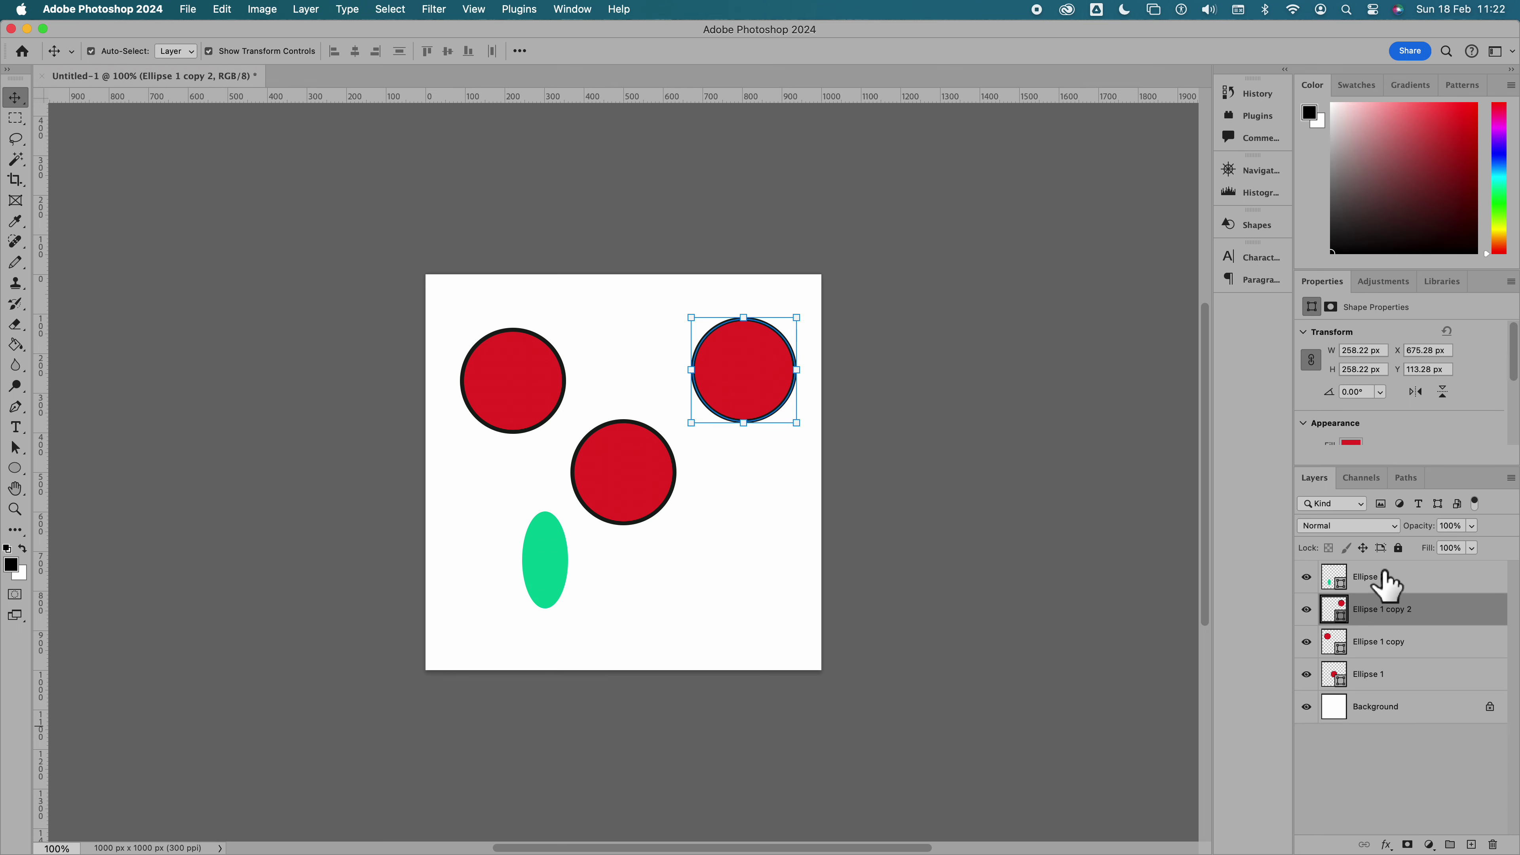
- Select the middle circle's Ellipse 1 layer and bring its fill and stroke settings back into view
click(1381, 584)
click(1406, 616)
click(1415, 644)
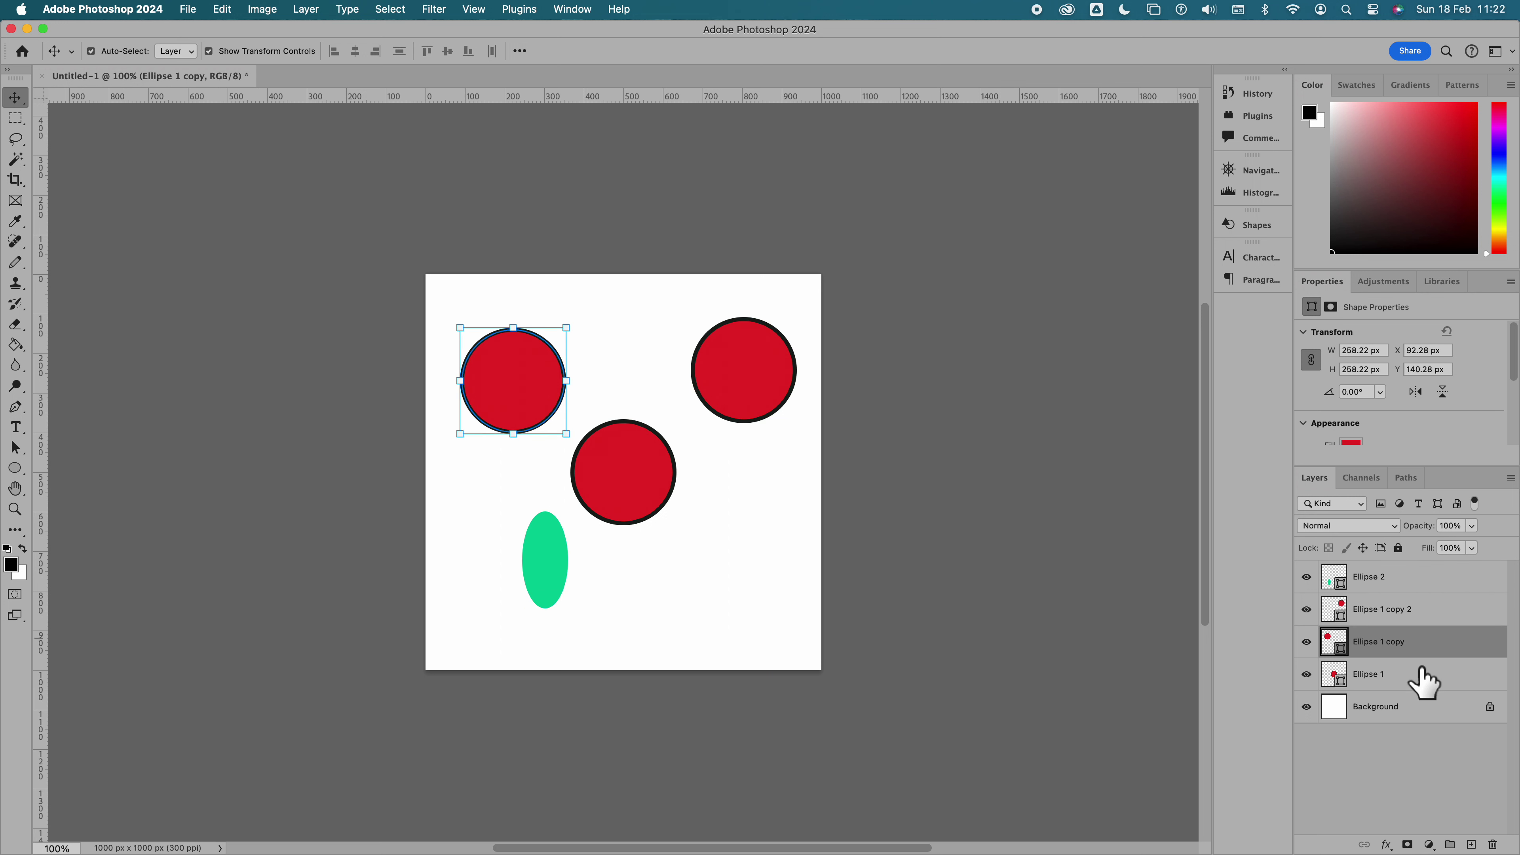
click(1422, 676)
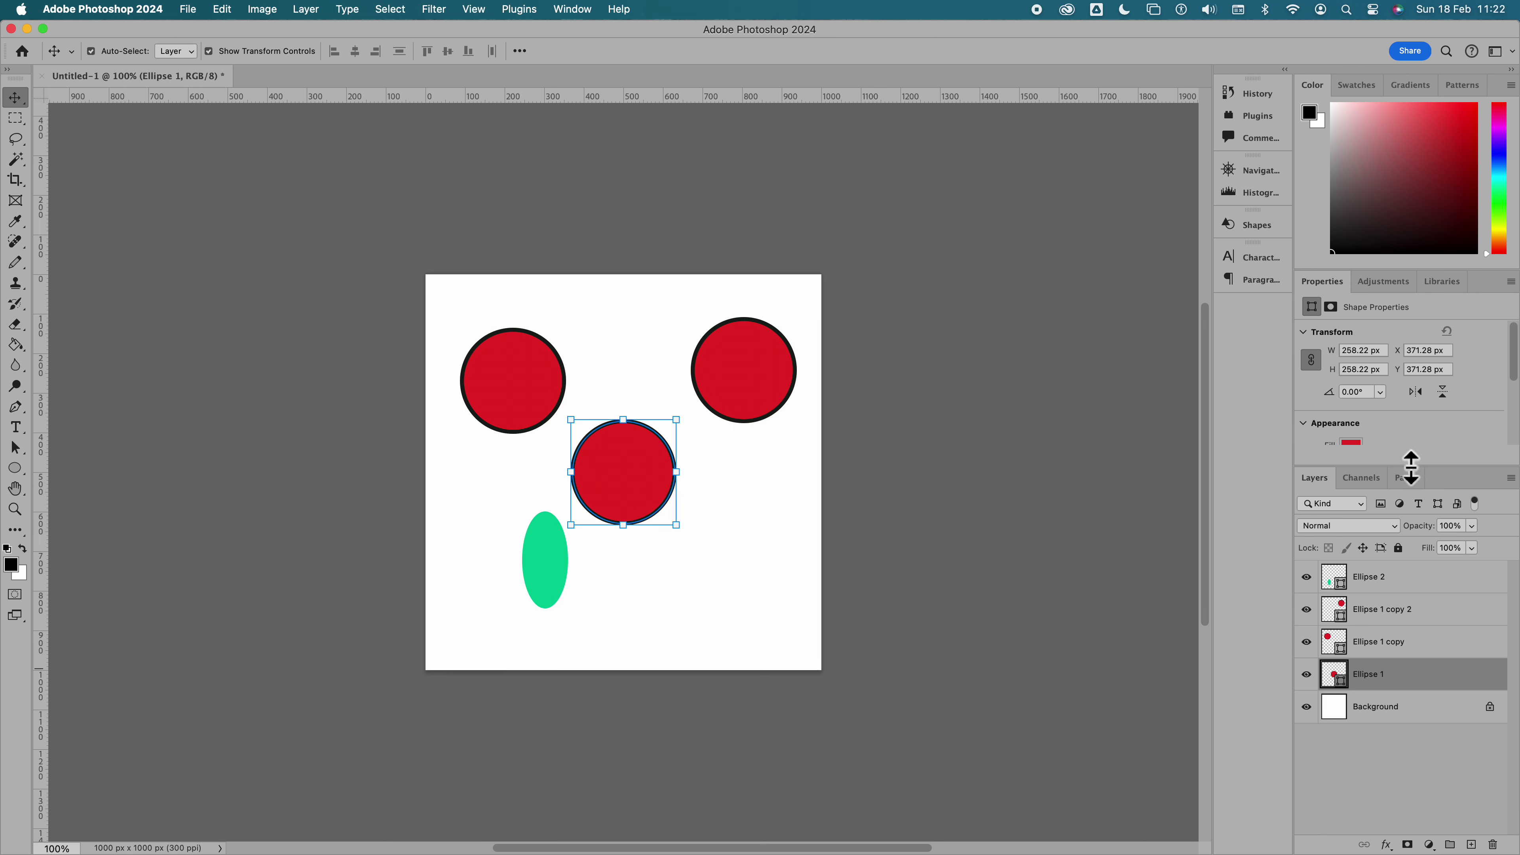
drag(1411, 467, 1404, 599)
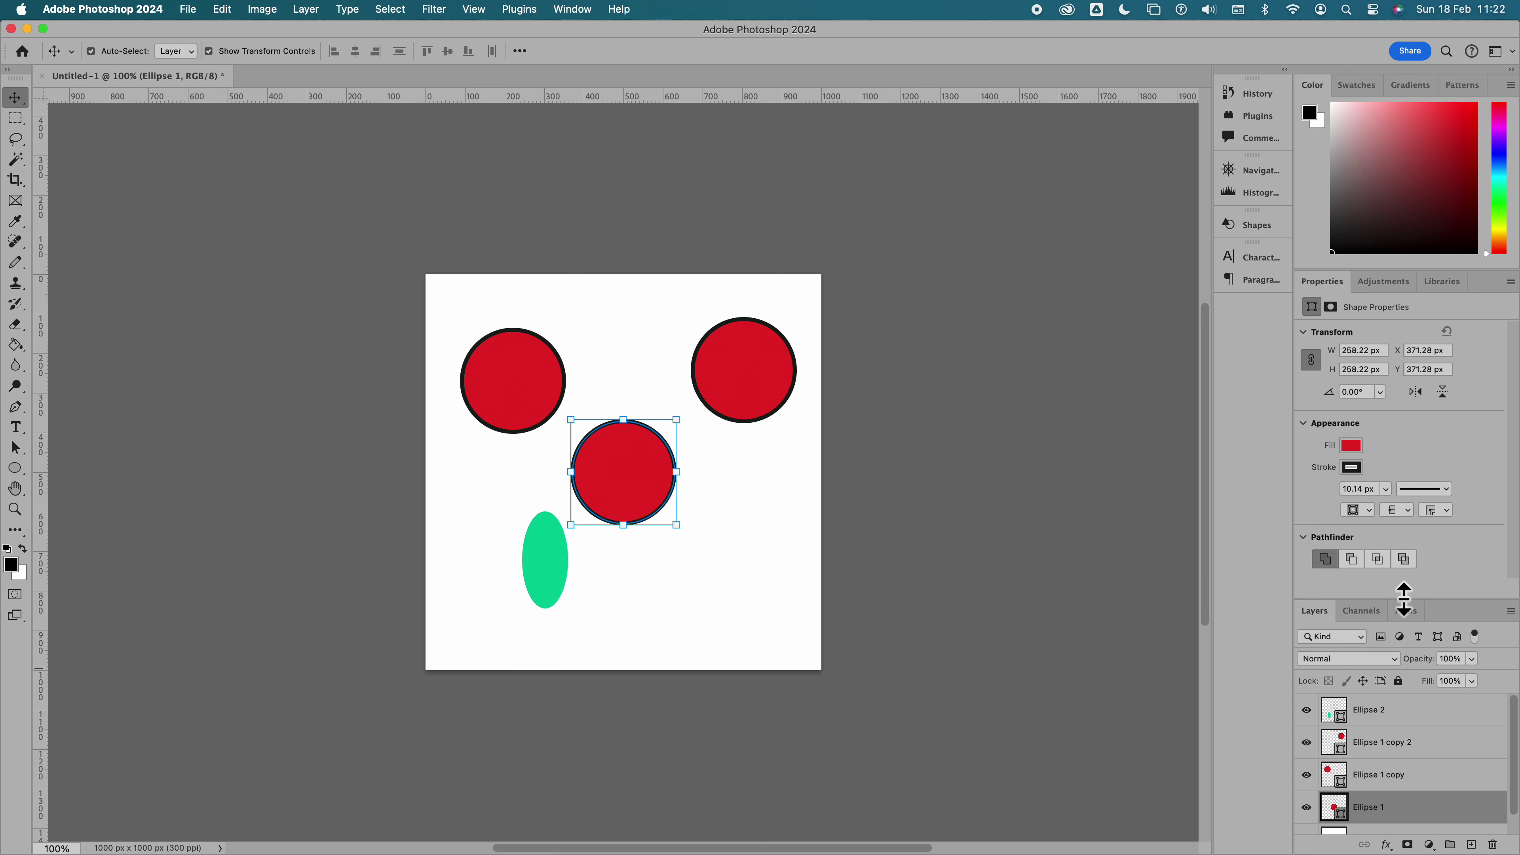
click(1358, 466)
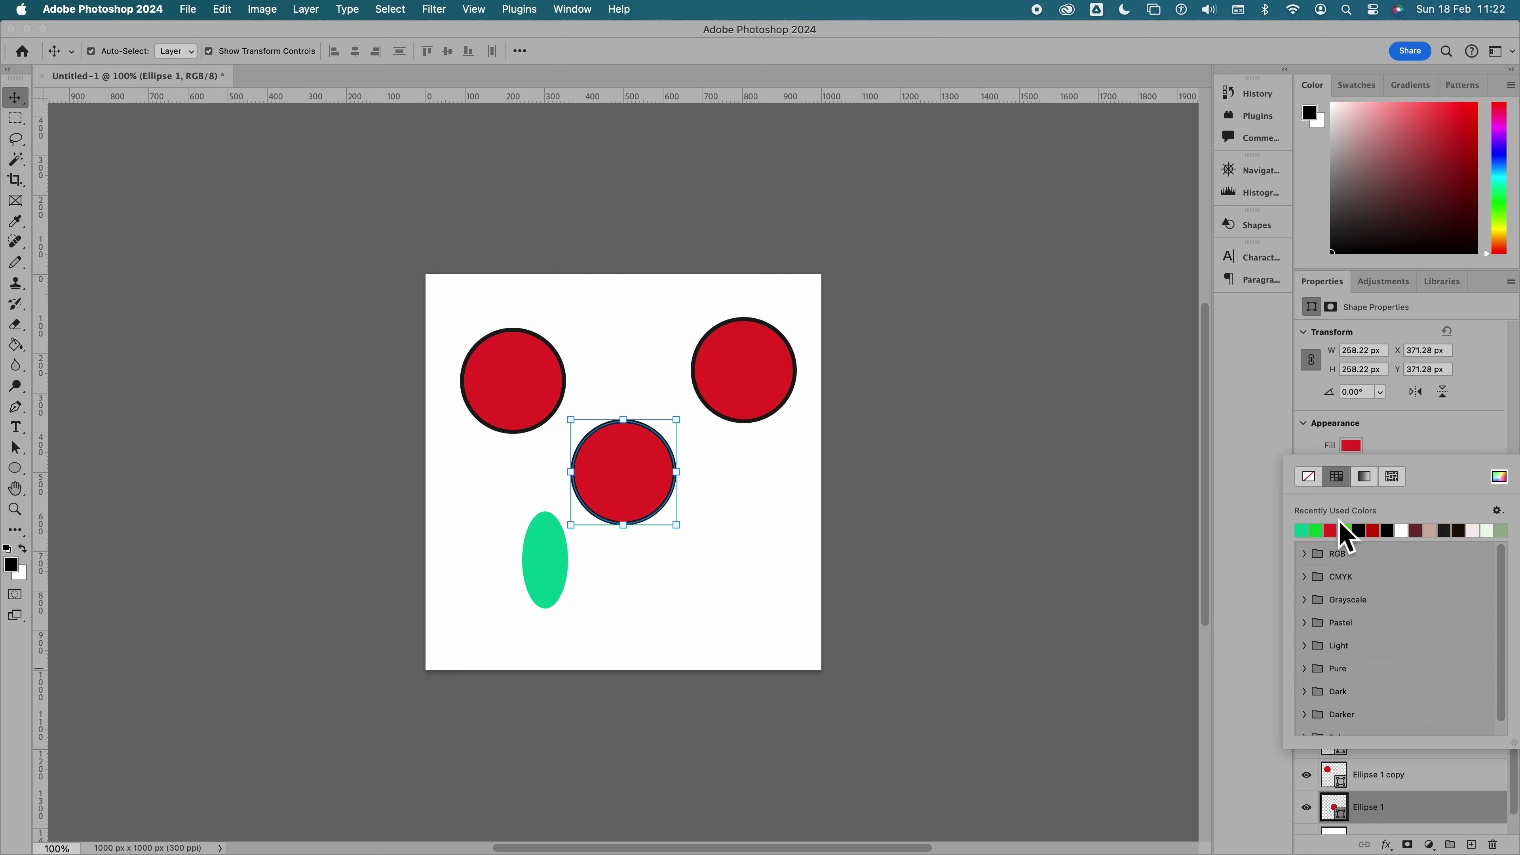
- Fill the middle circle pink #ff3366 after trying gradient and swatch fills
click(1364, 477)
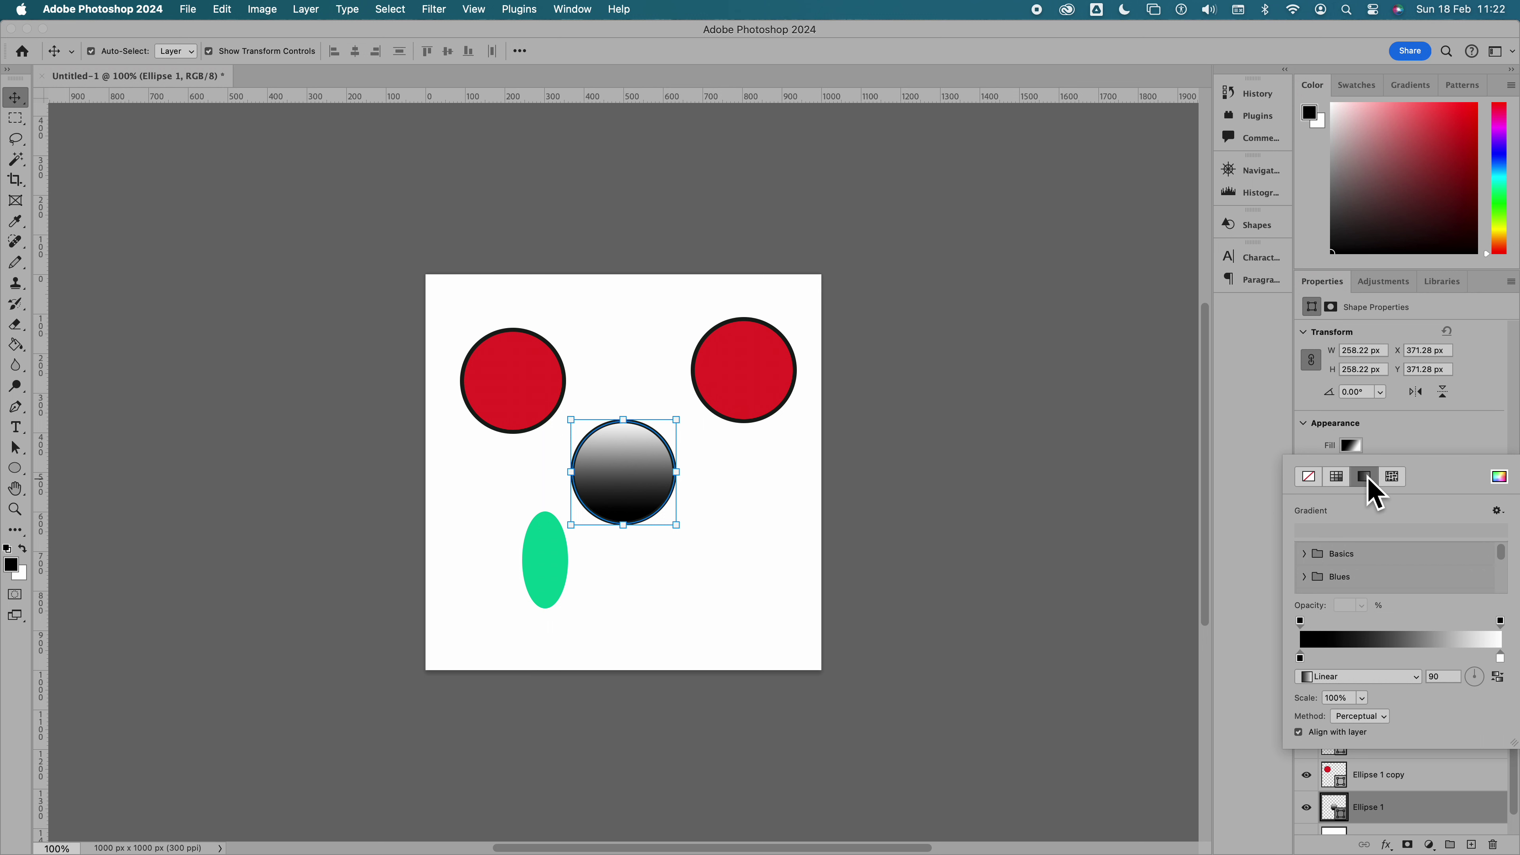
click(1337, 478)
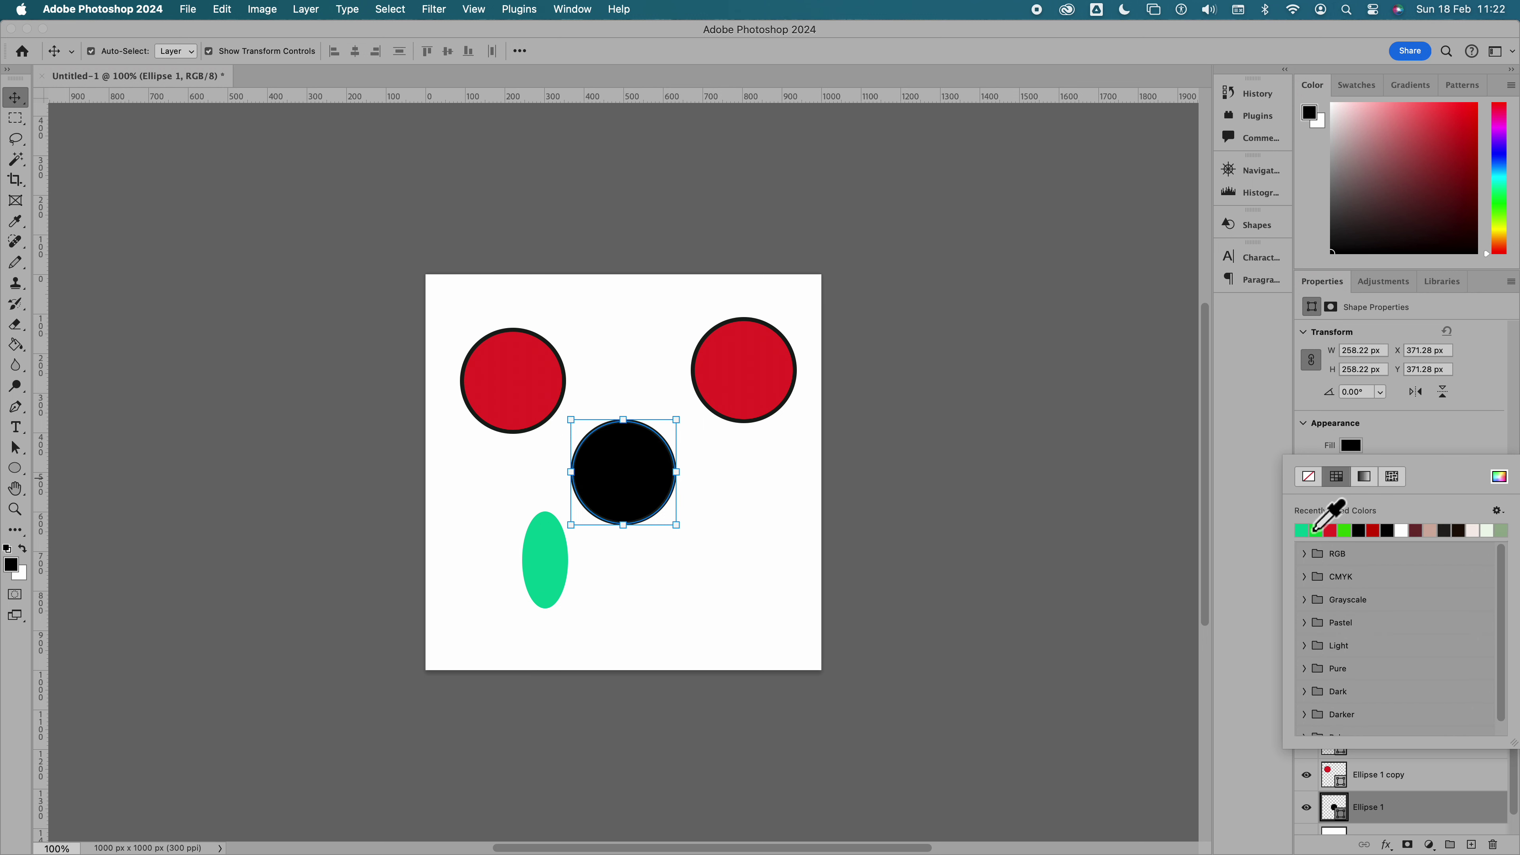
click(1311, 530)
click(1373, 530)
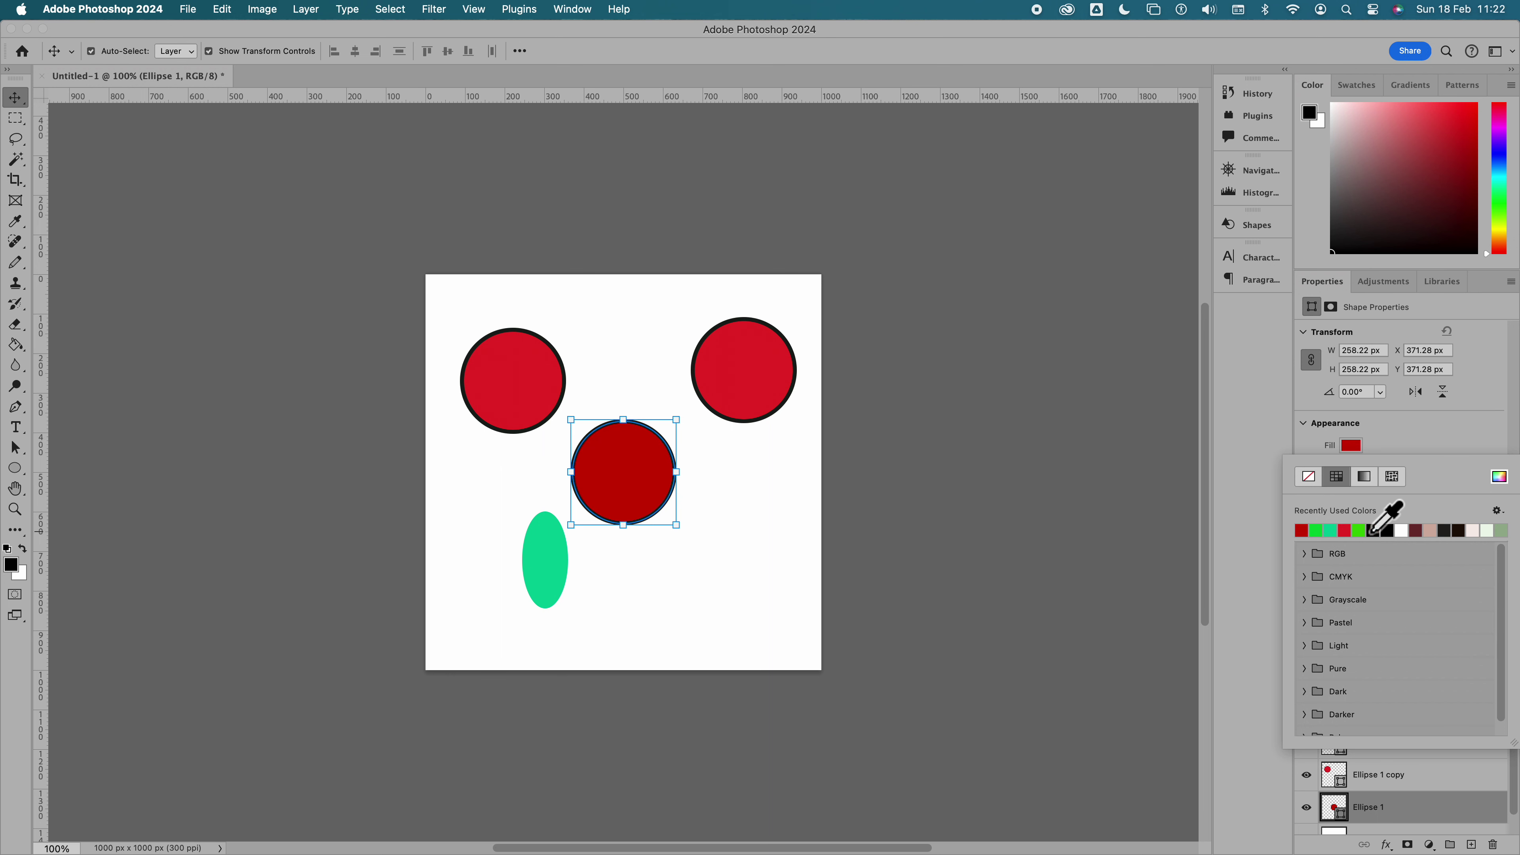
click(1416, 530)
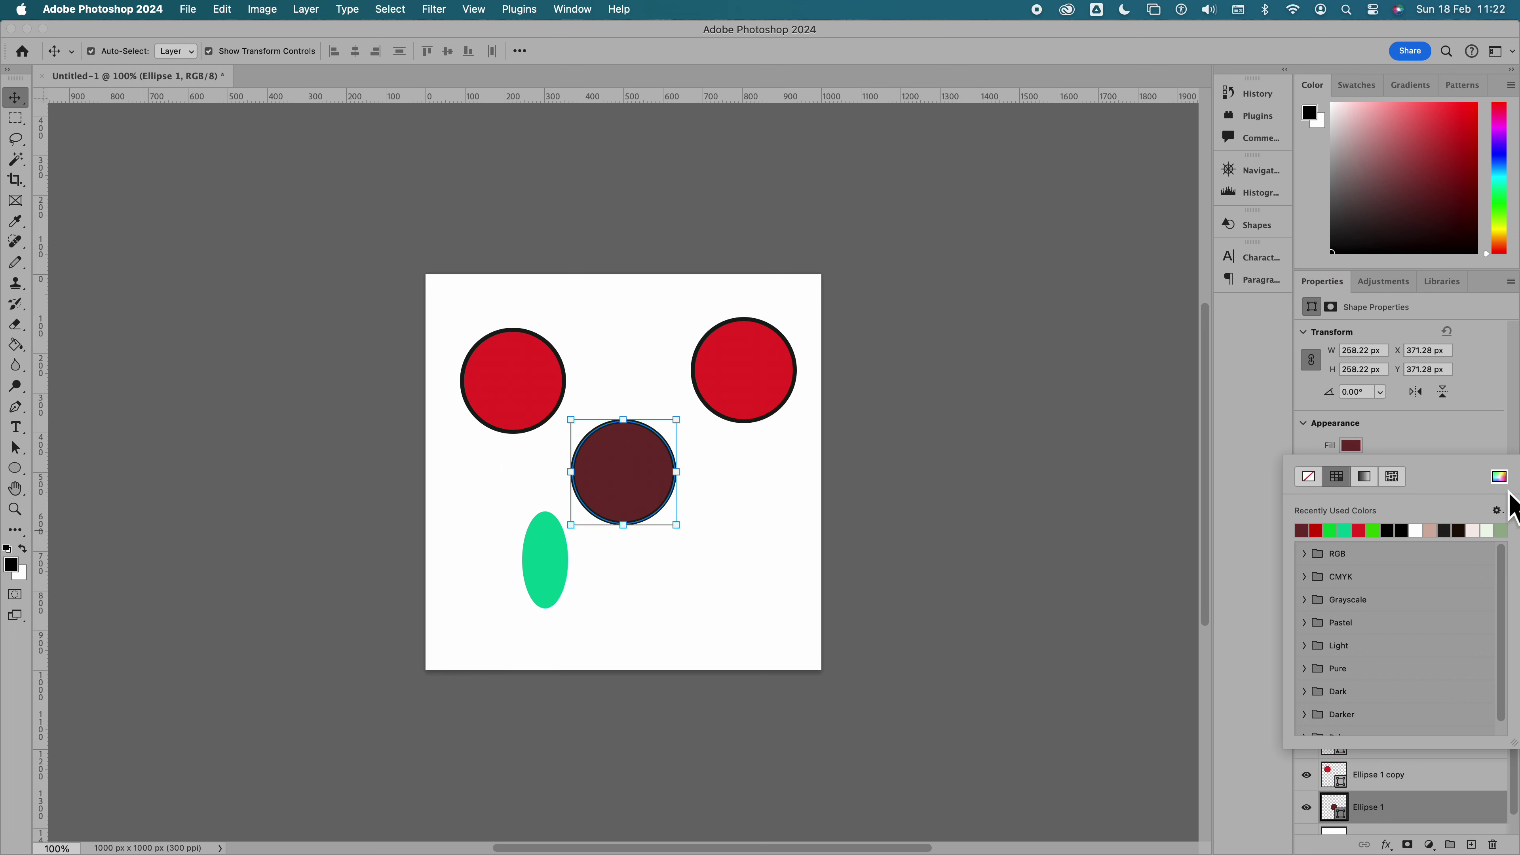
click(1499, 476)
drag(1118, 342, 1169, 259)
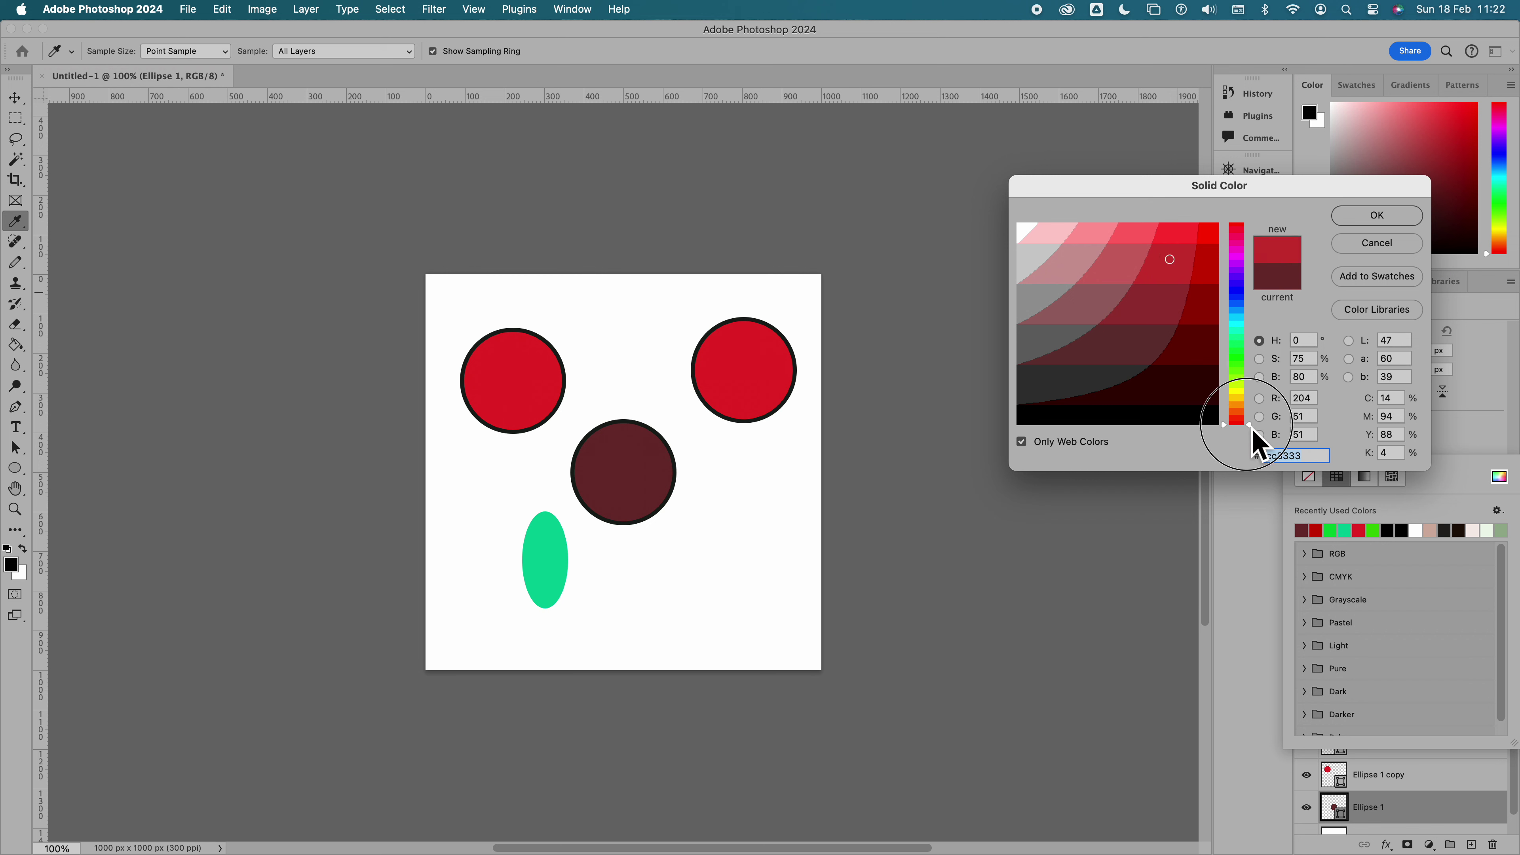
mouse_move(1249, 425)
mouse_down()
mouse_move(1253, 248)
mouse_move(1184, 233)
mouse_up()
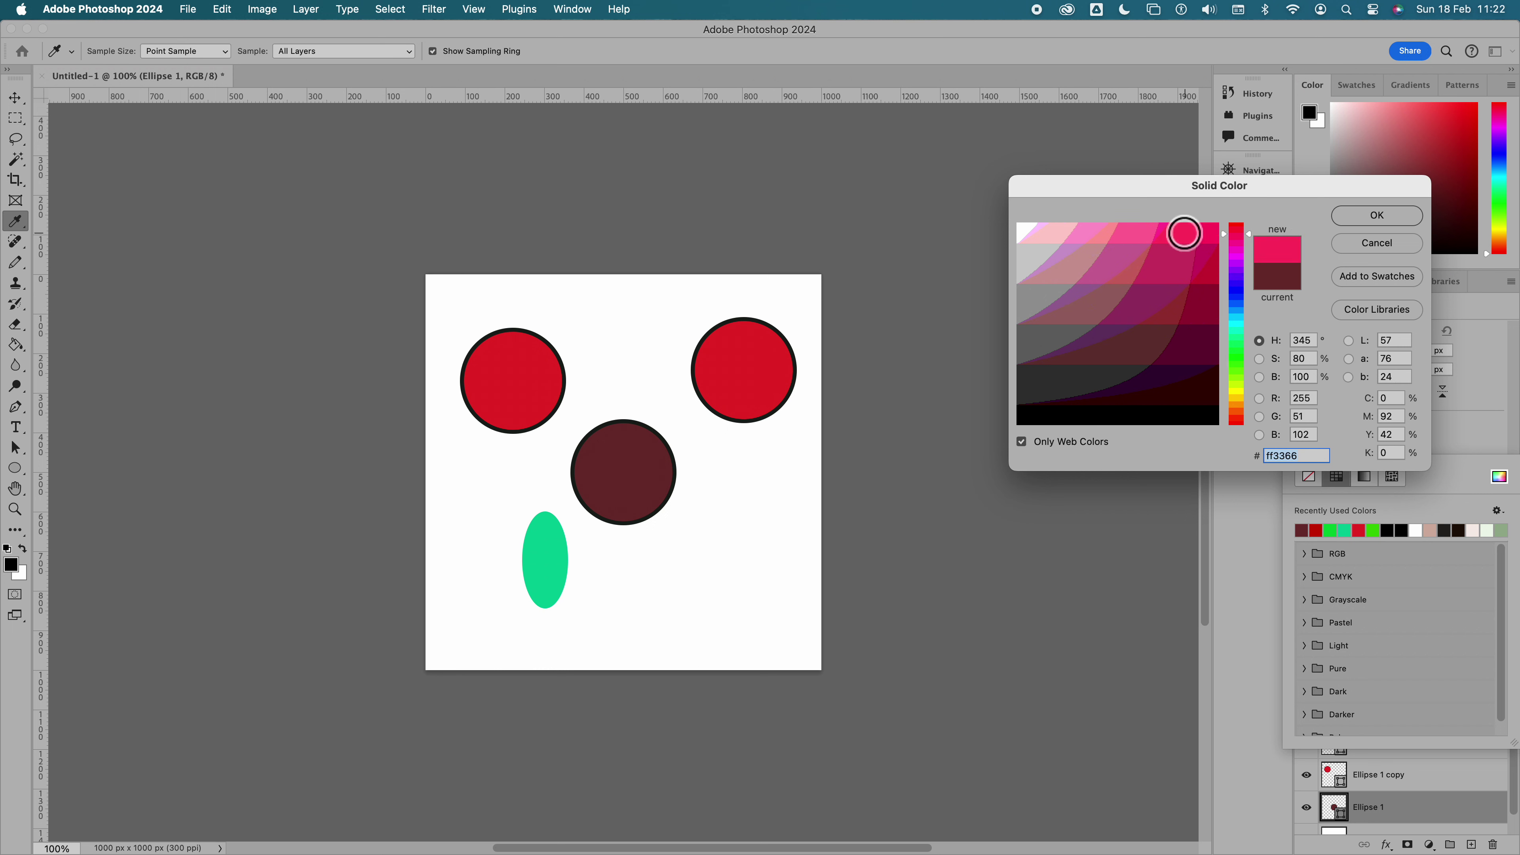
click(1394, 219)
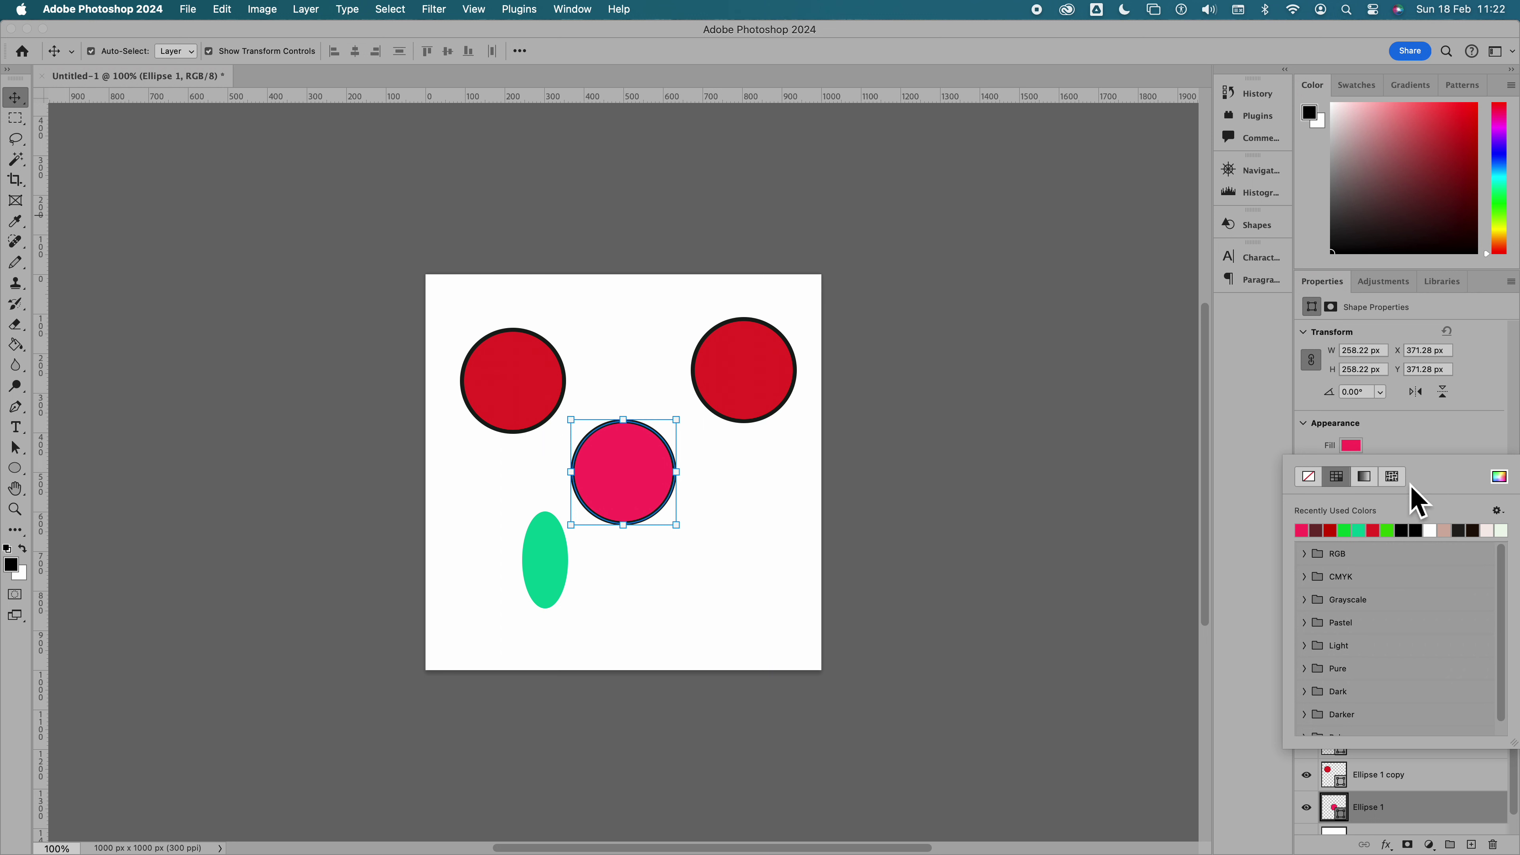
- Try Water and Grass pattern fills on the middle circle
click(1393, 477)
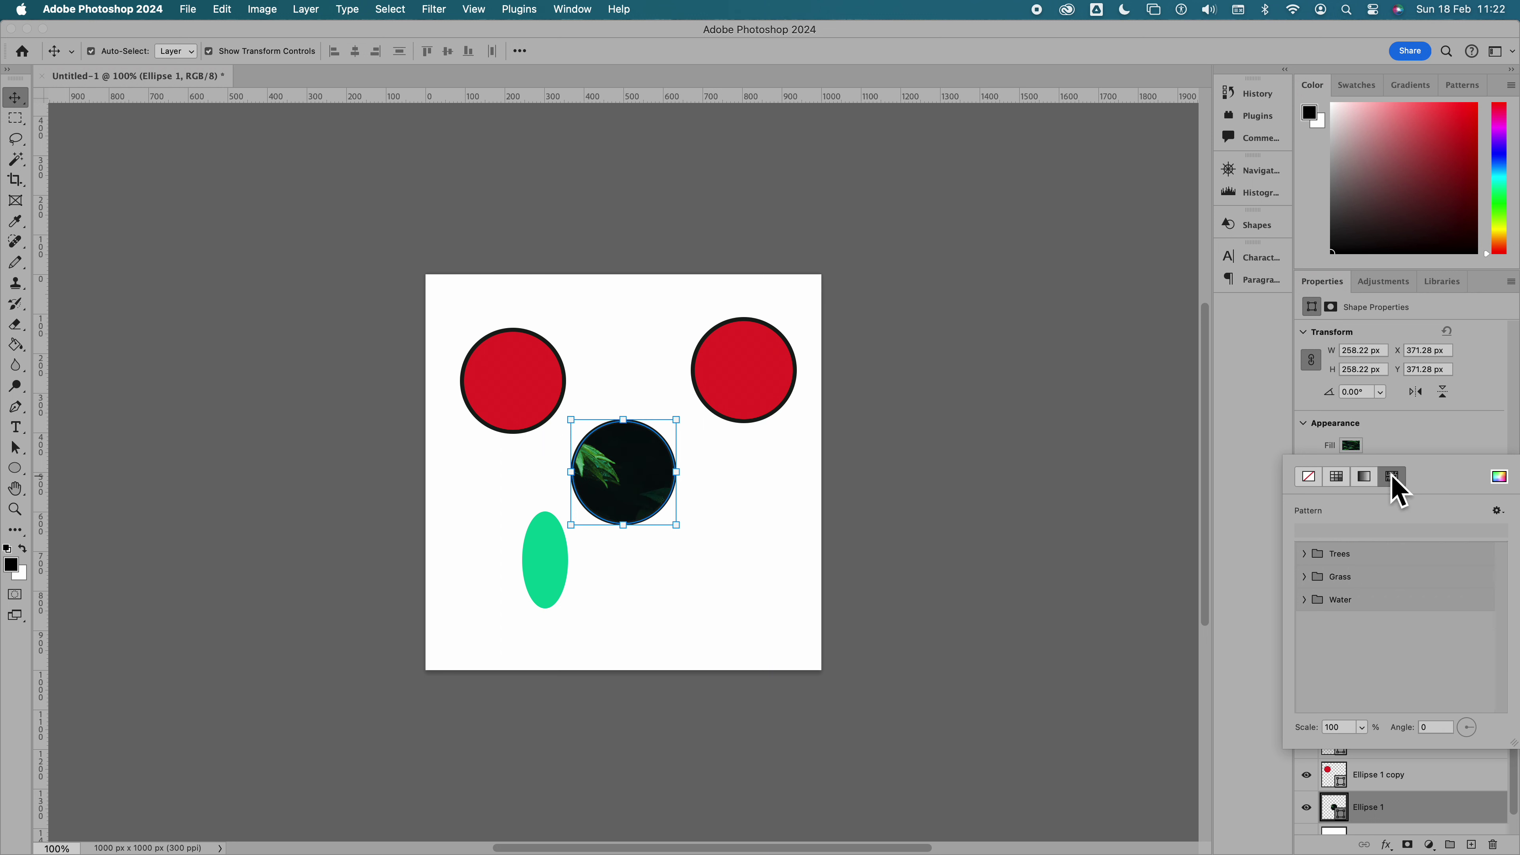
click(1305, 599)
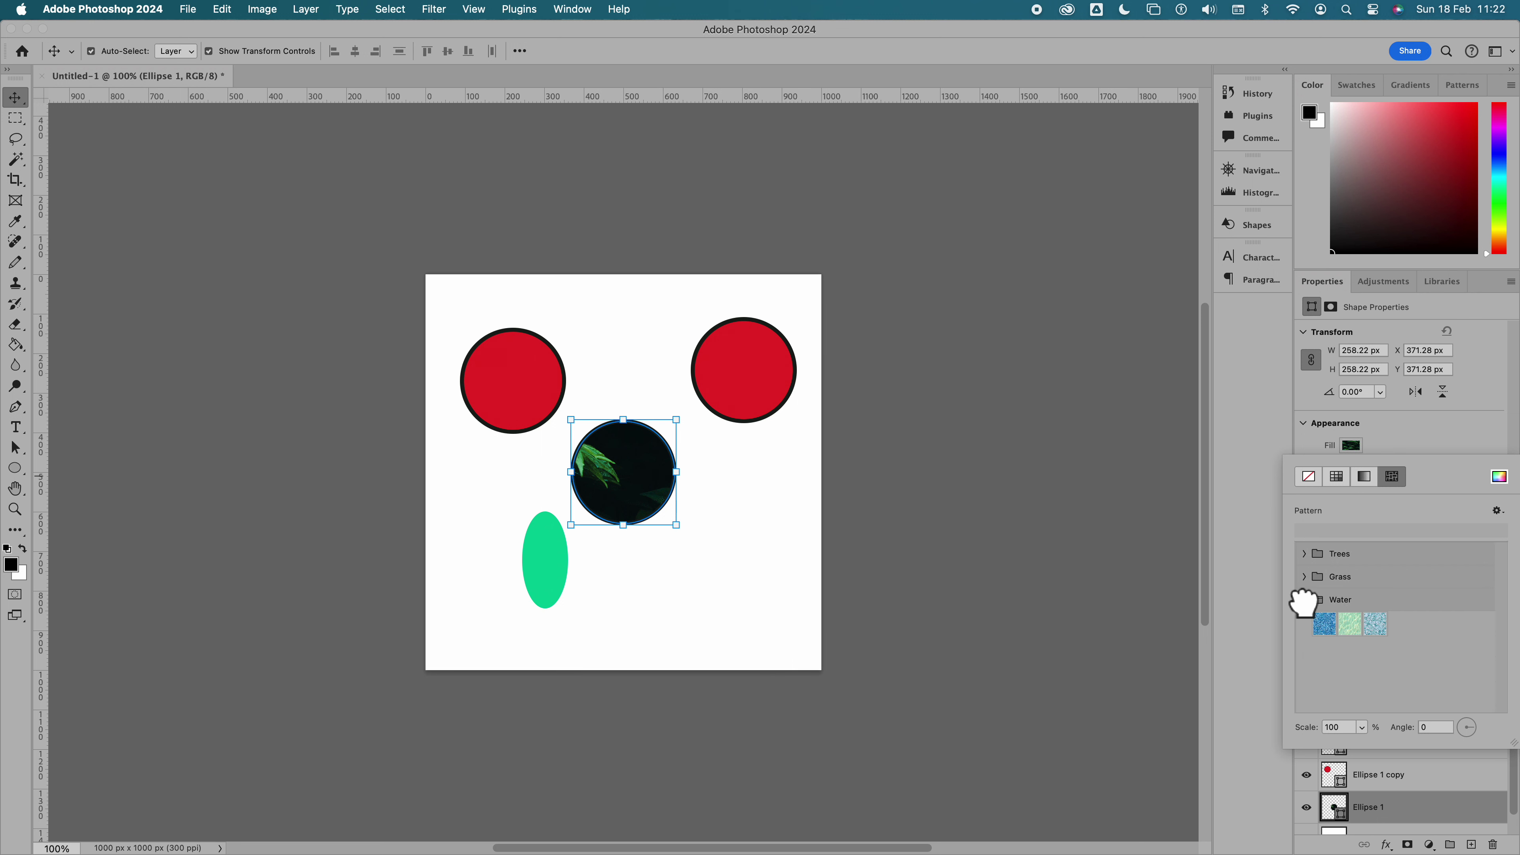
click(1323, 623)
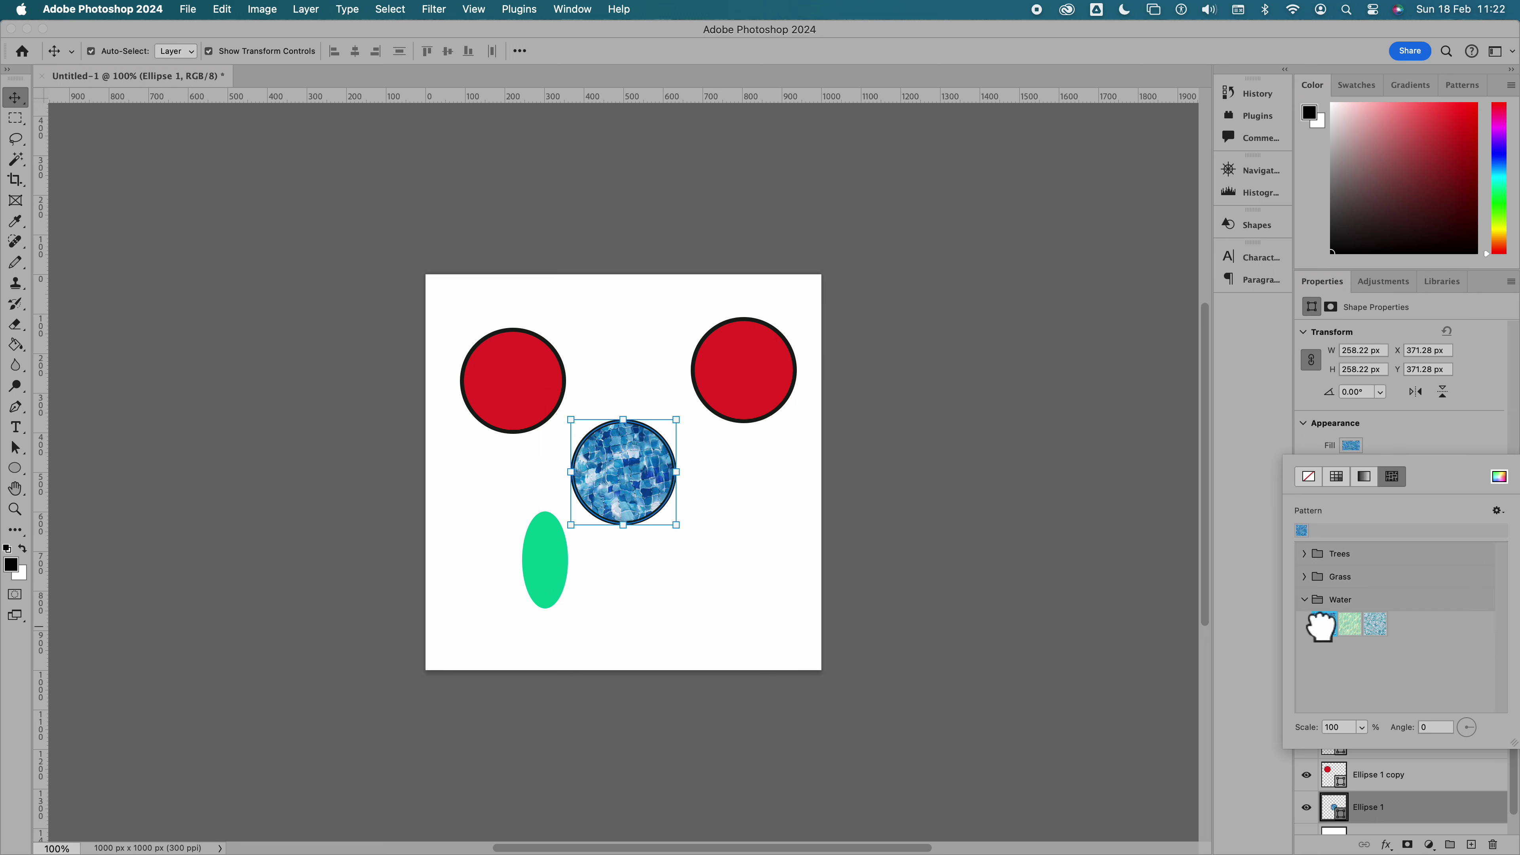
click(1349, 624)
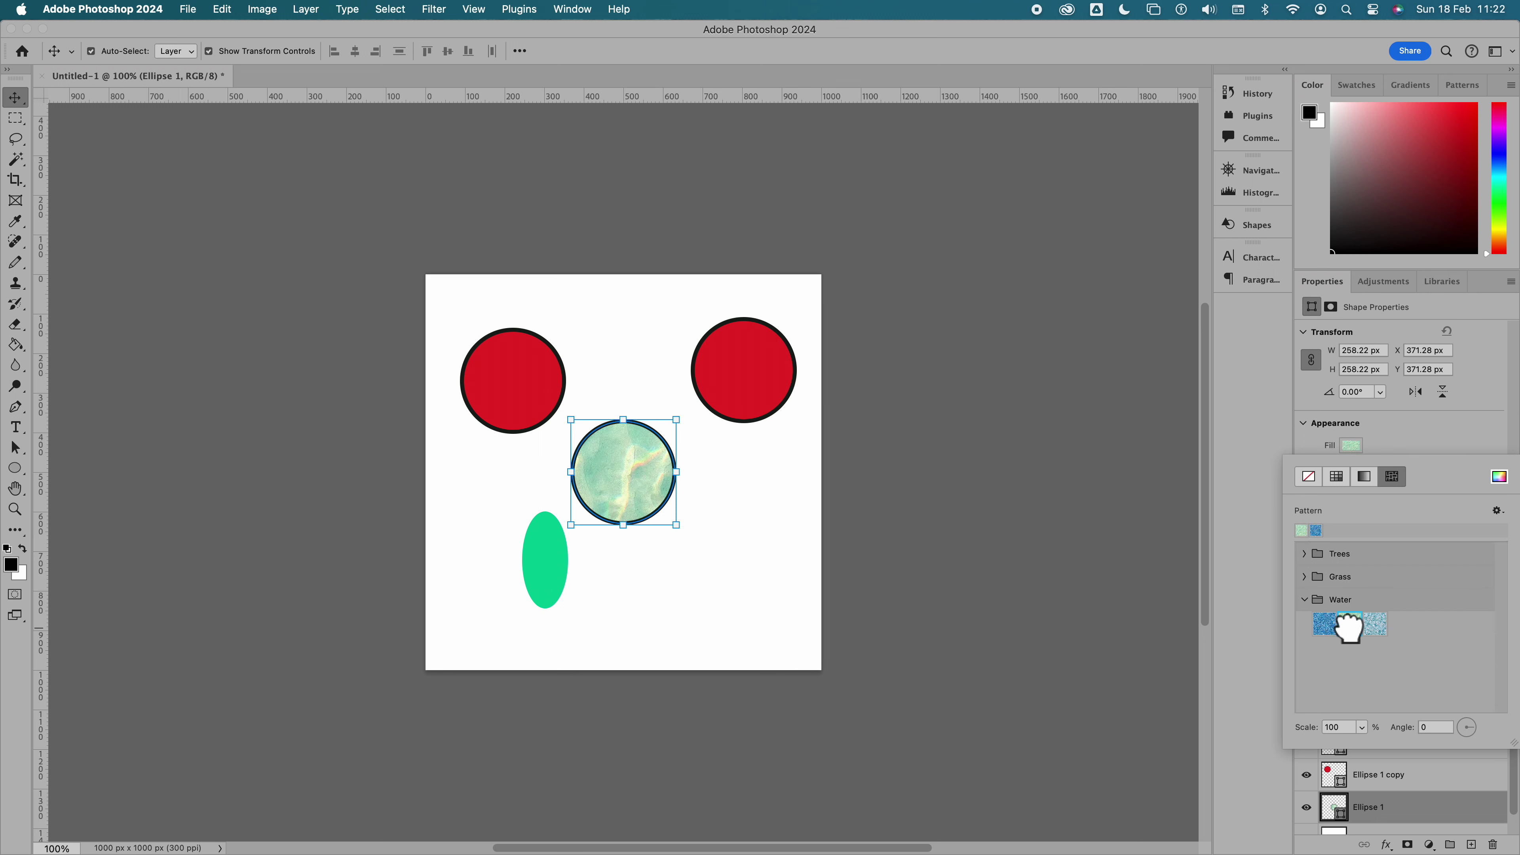
click(1374, 624)
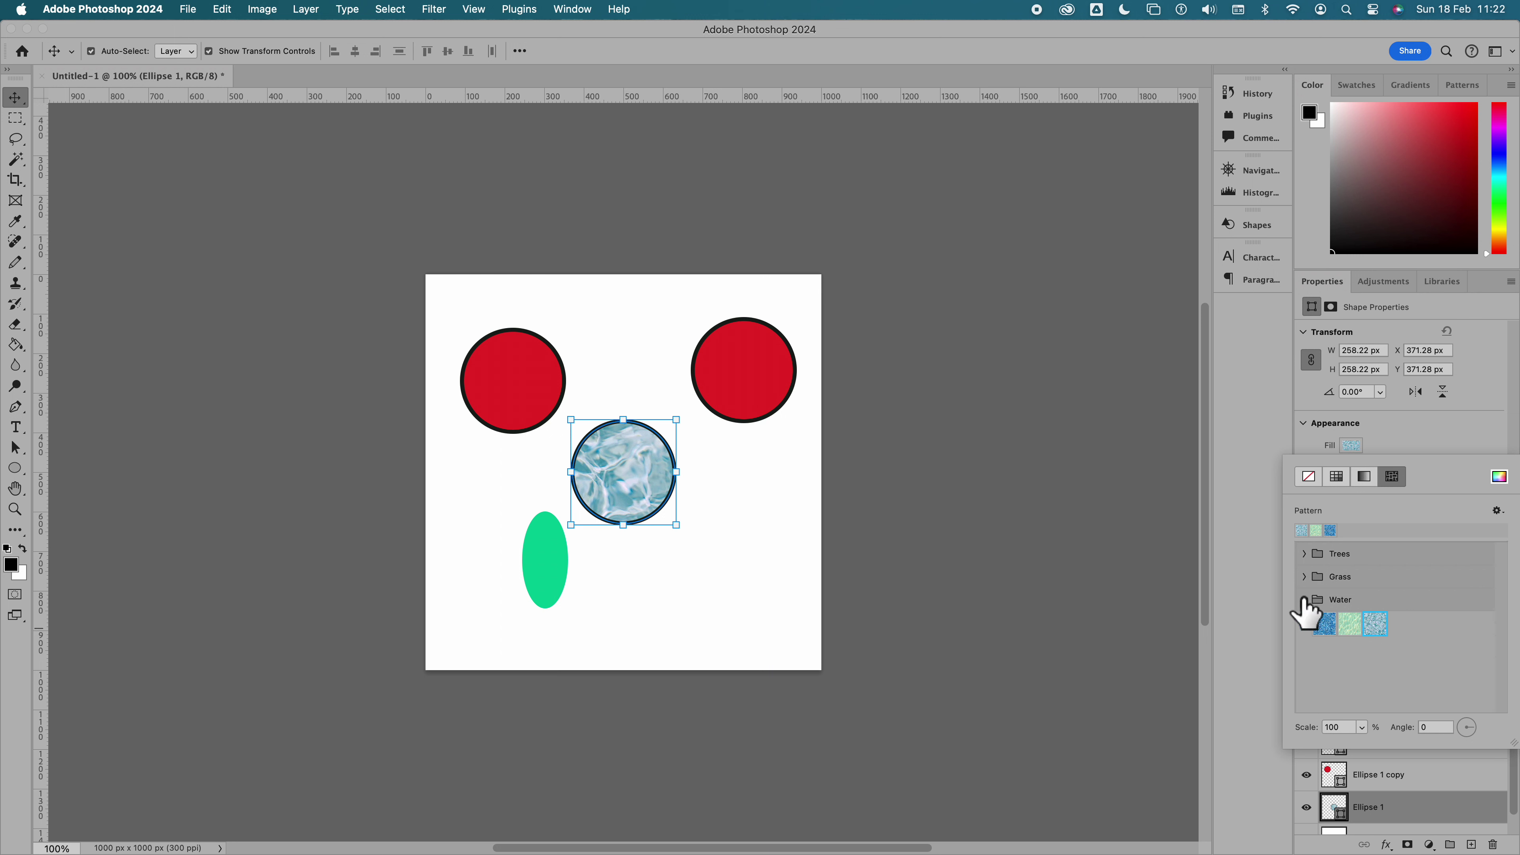
click(1303, 577)
click(1323, 601)
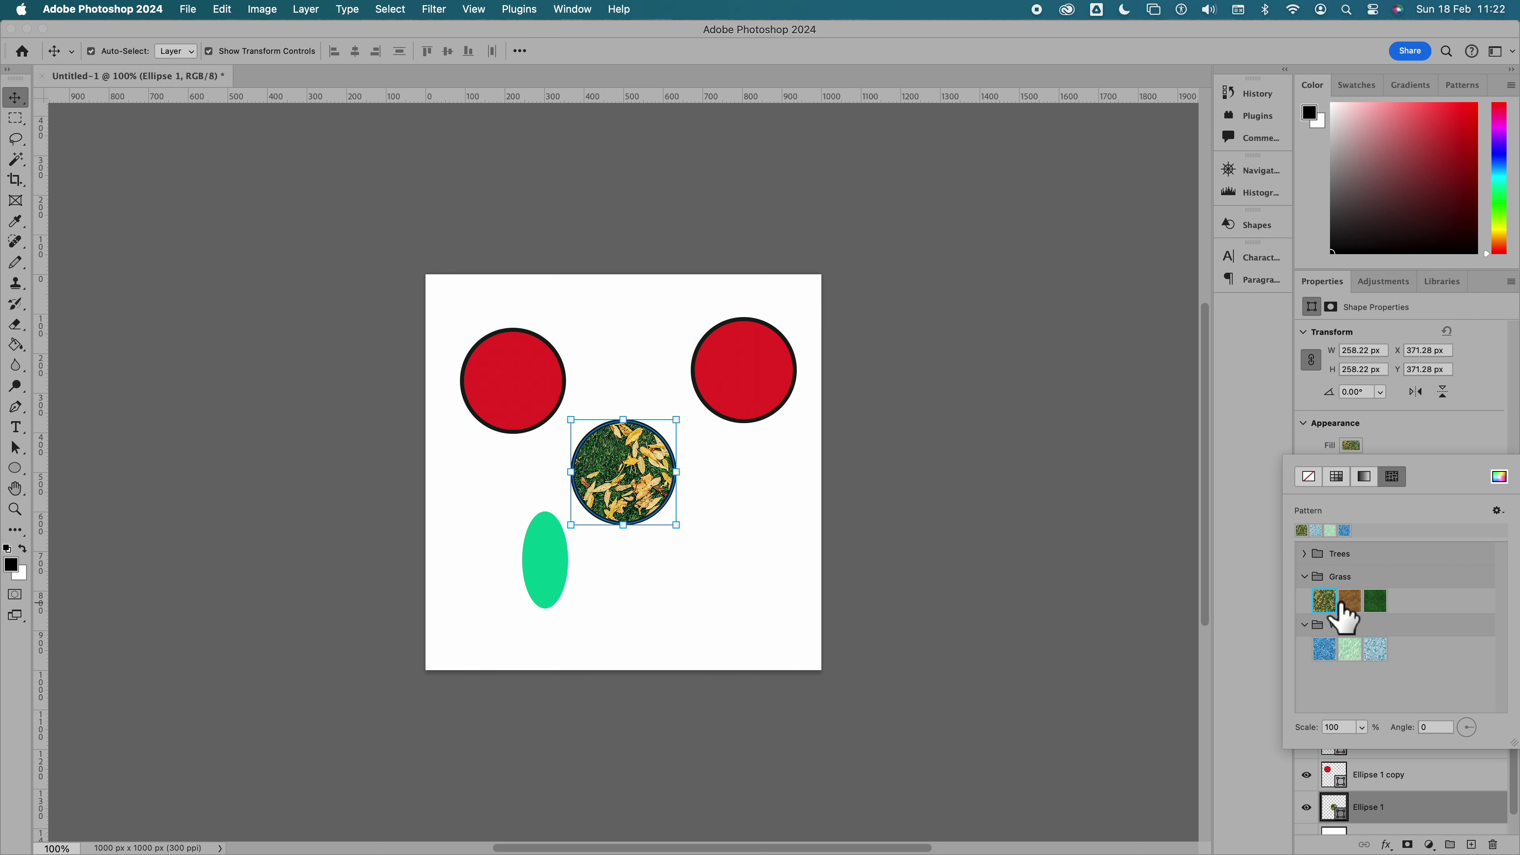
click(1373, 601)
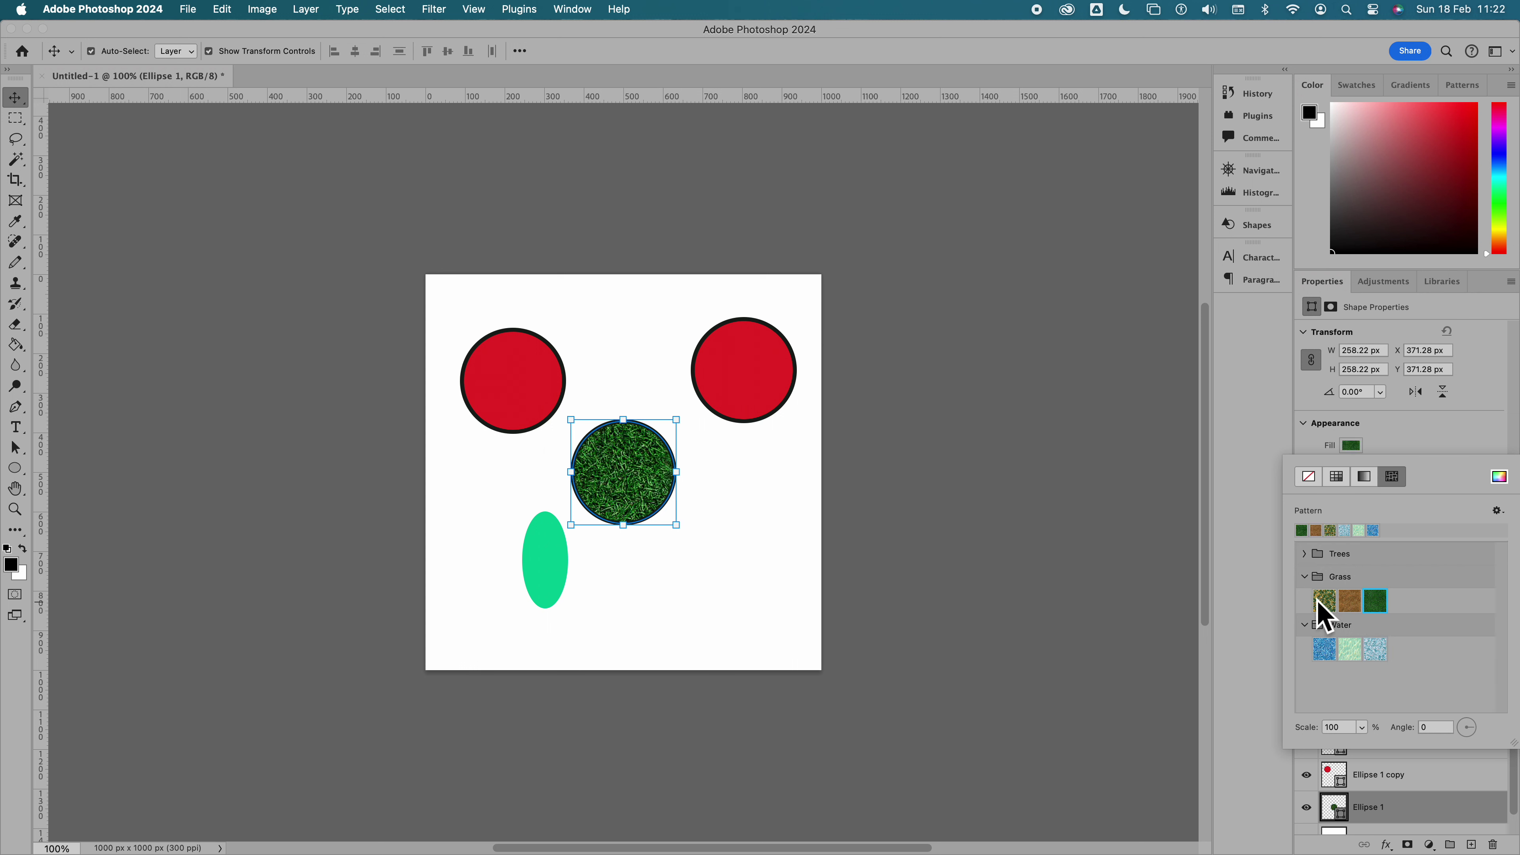
- Try Trees patterns, then give the middle circle a solid dark red fill
click(1303, 577)
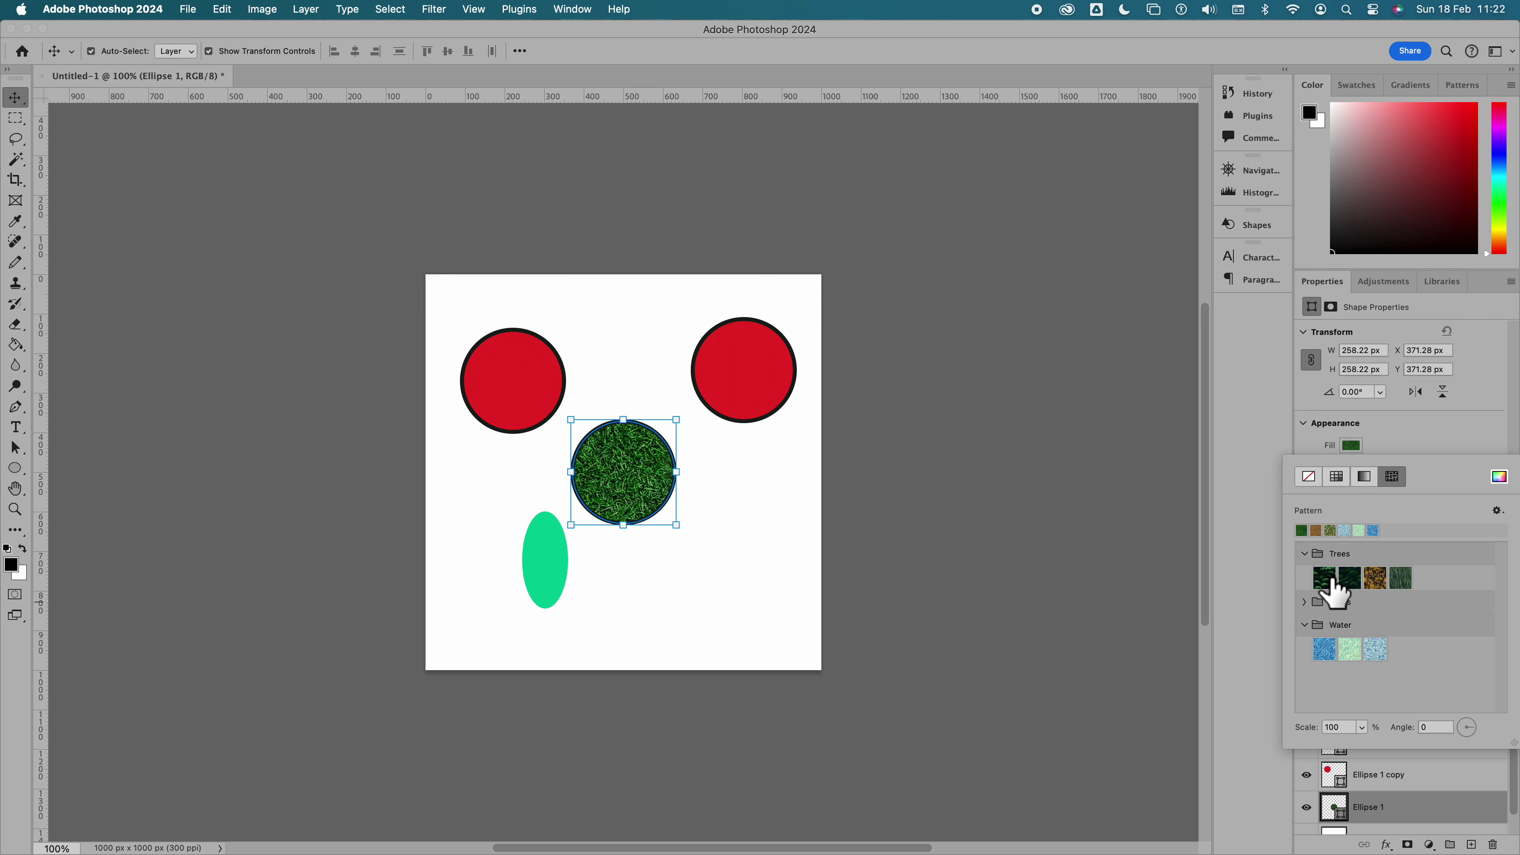
click(1324, 578)
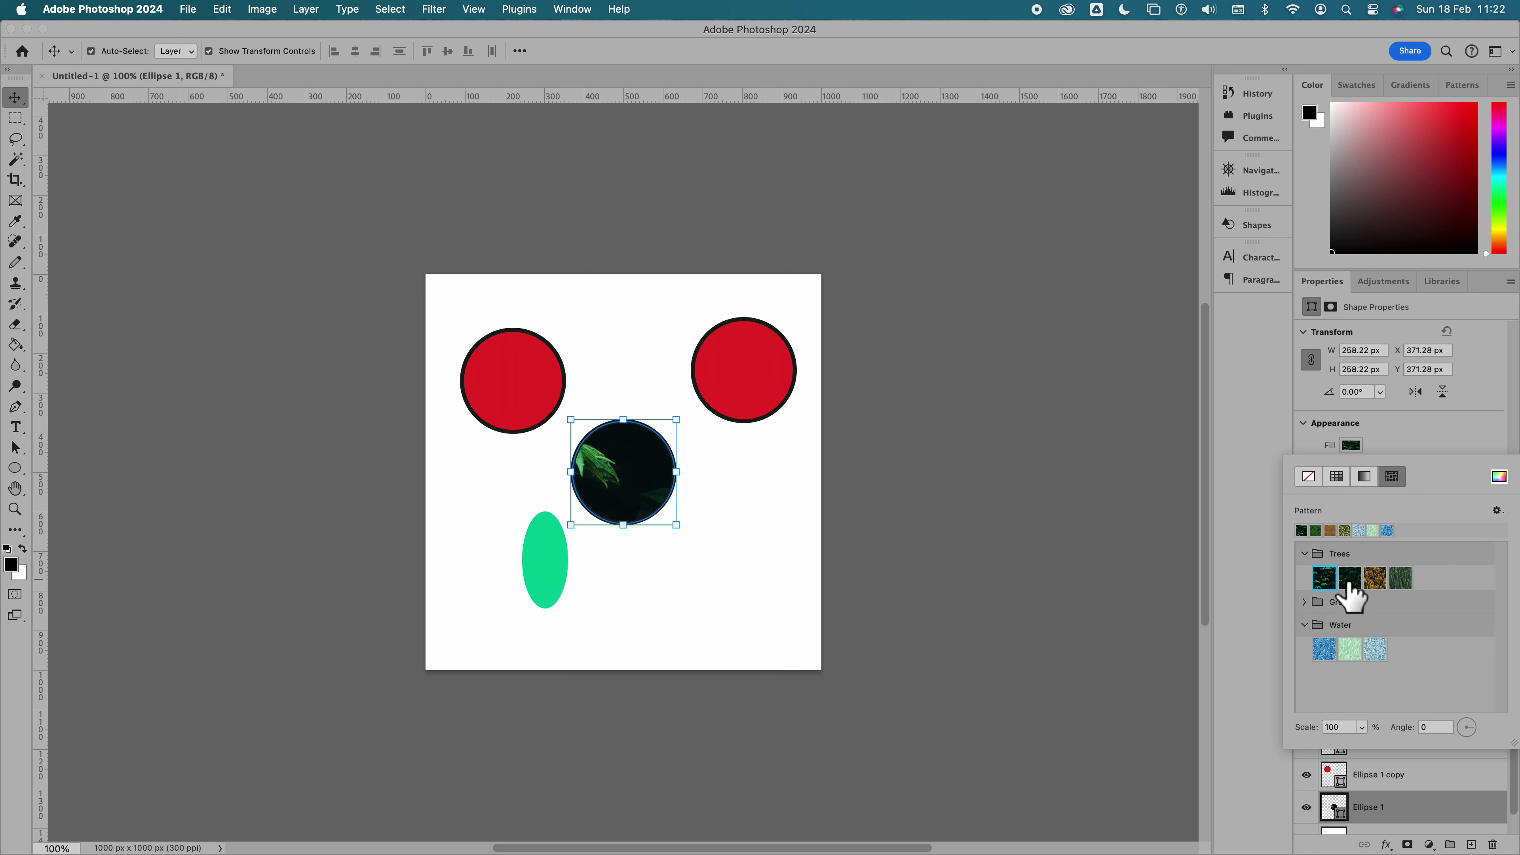
click(1374, 578)
click(1400, 578)
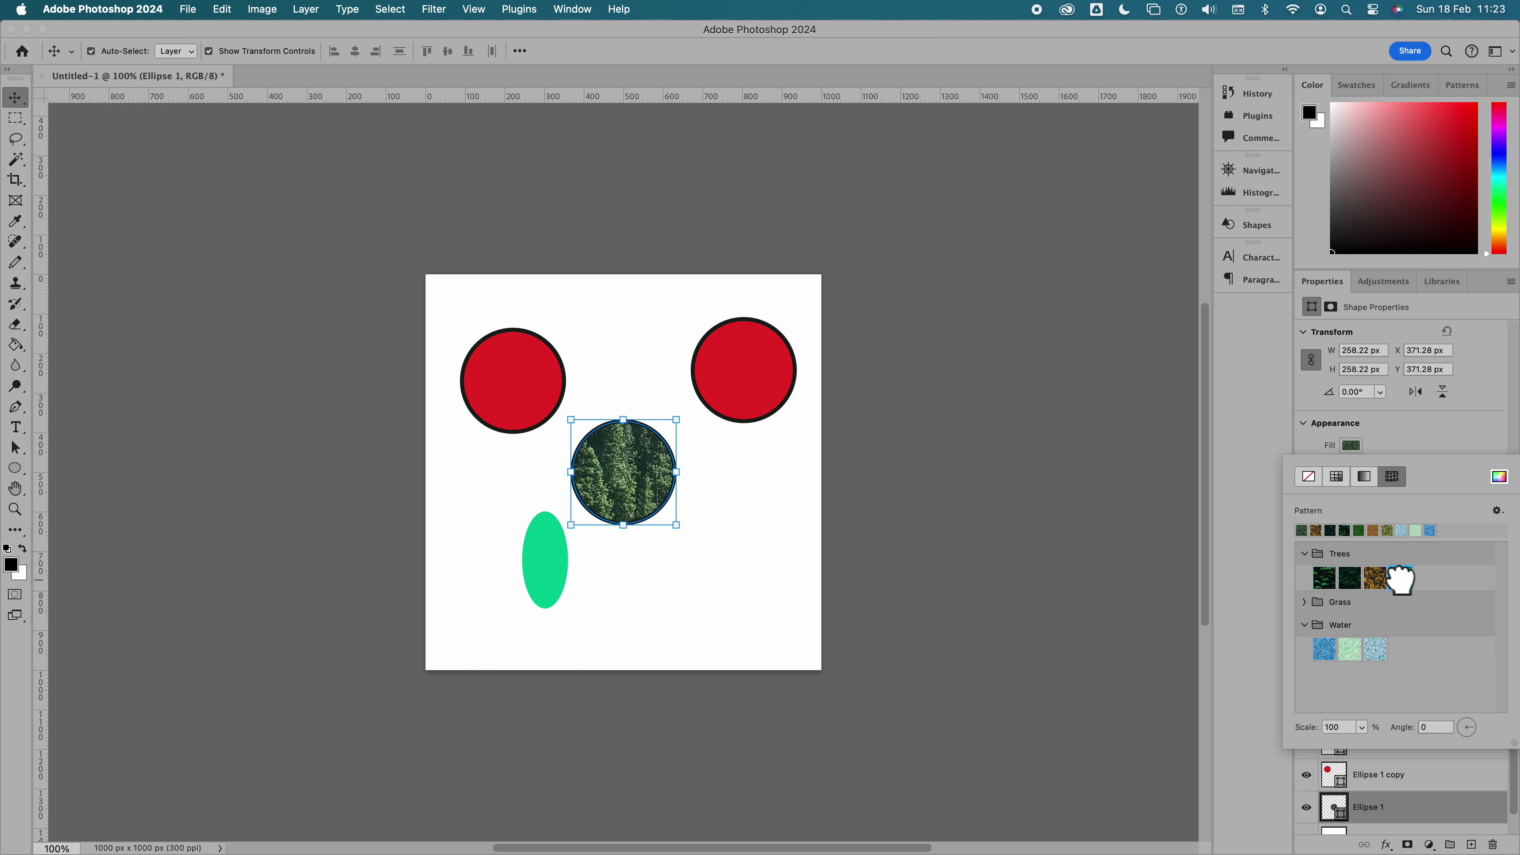
click(1304, 553)
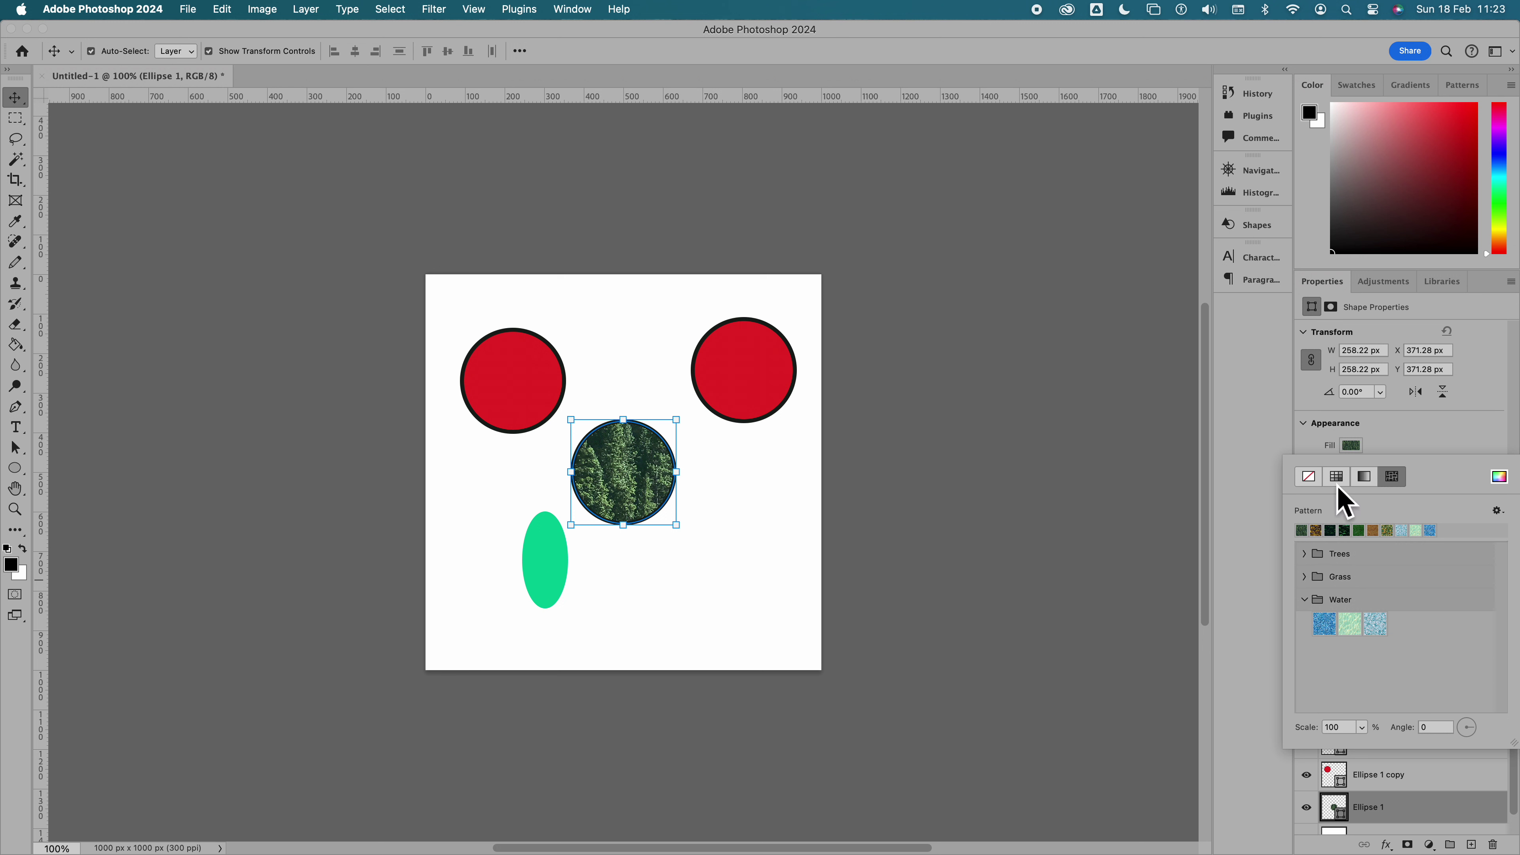
click(1337, 485)
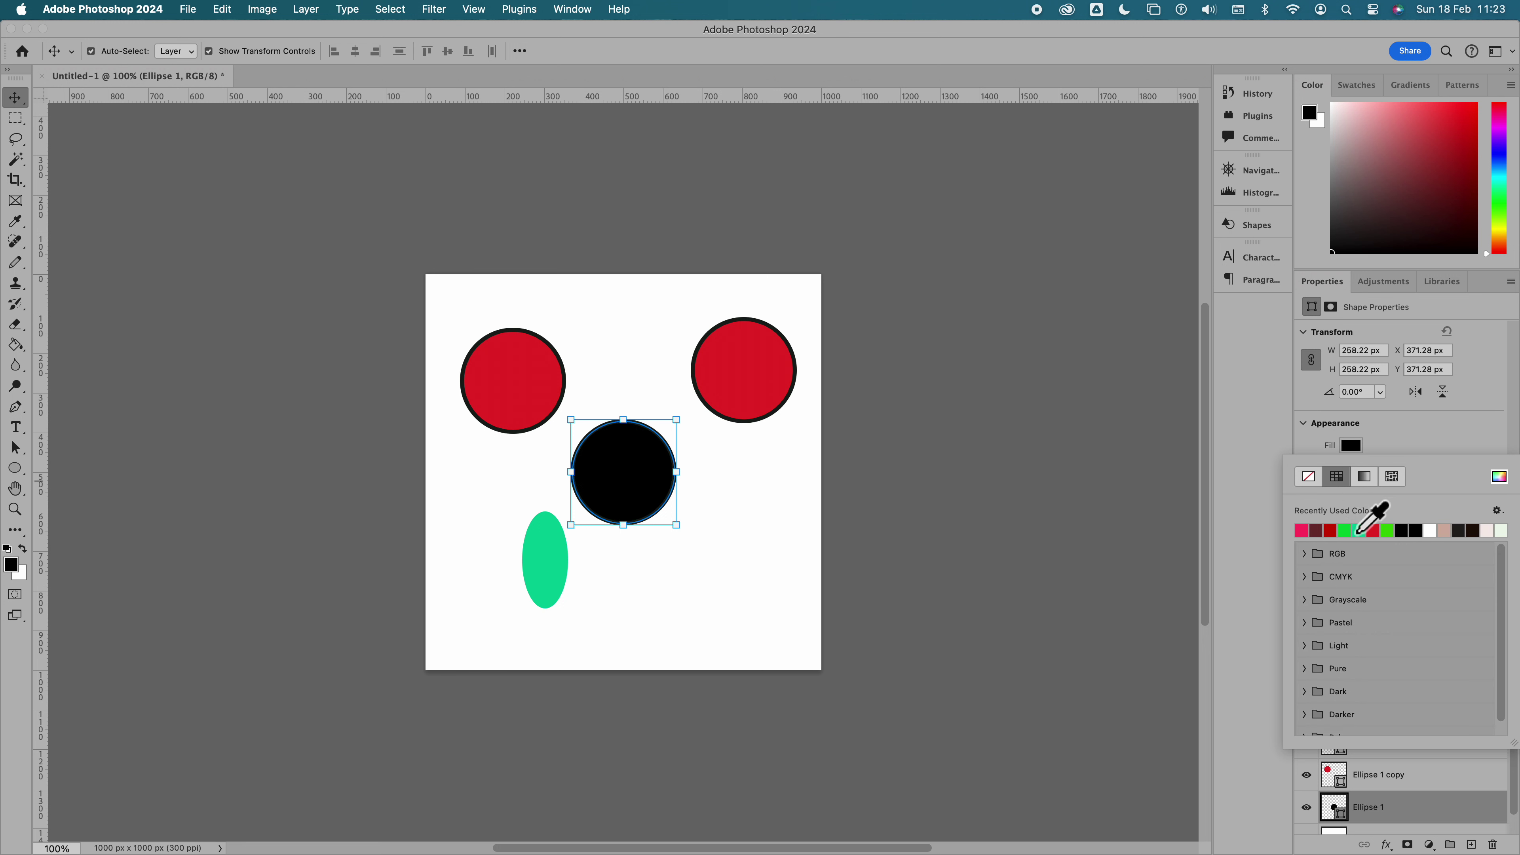
click(1330, 530)
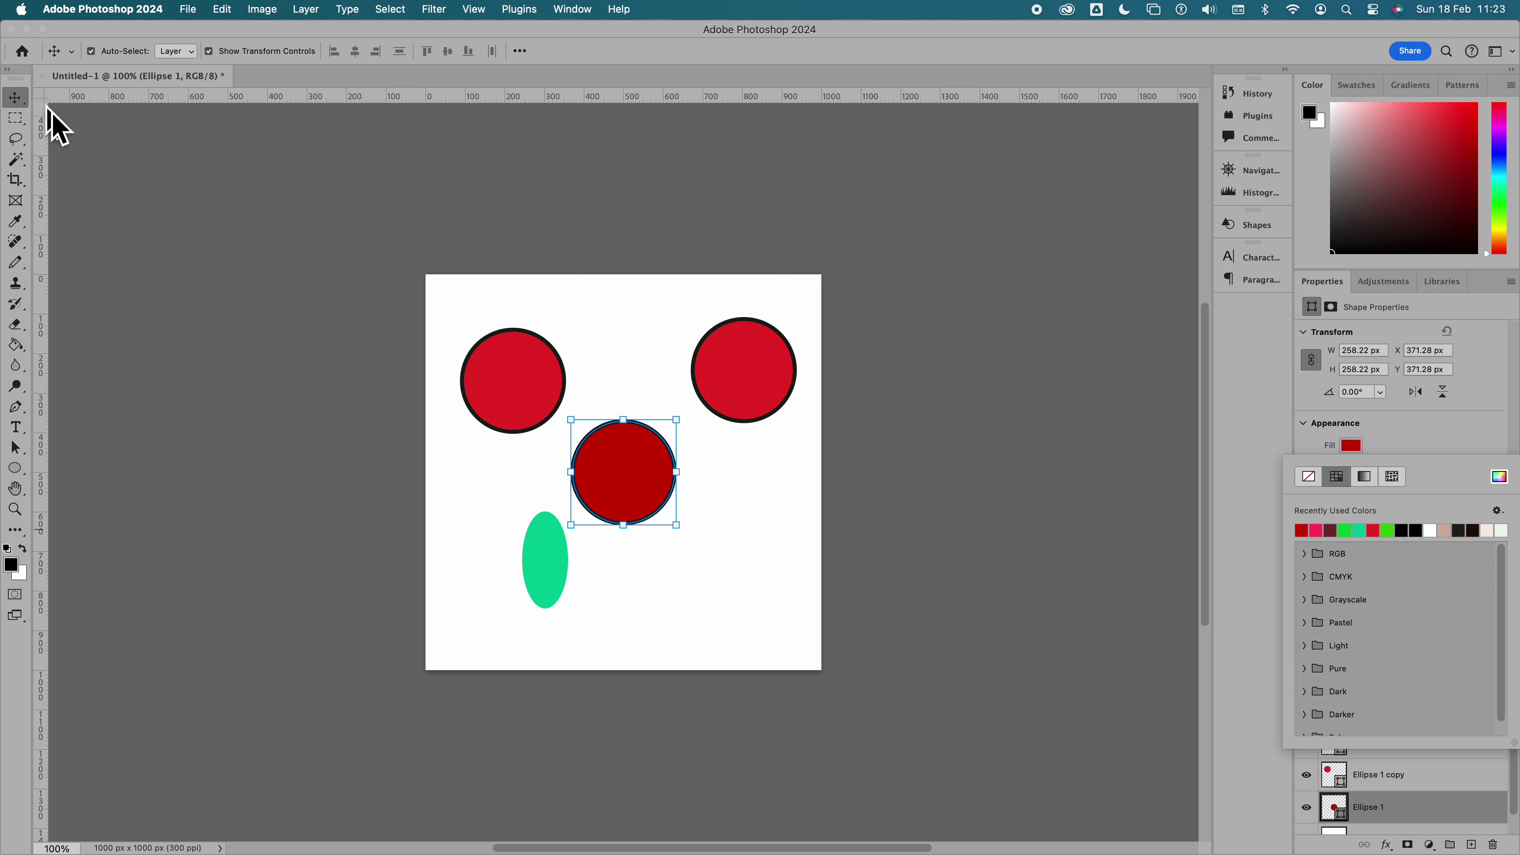
click(27, 106)
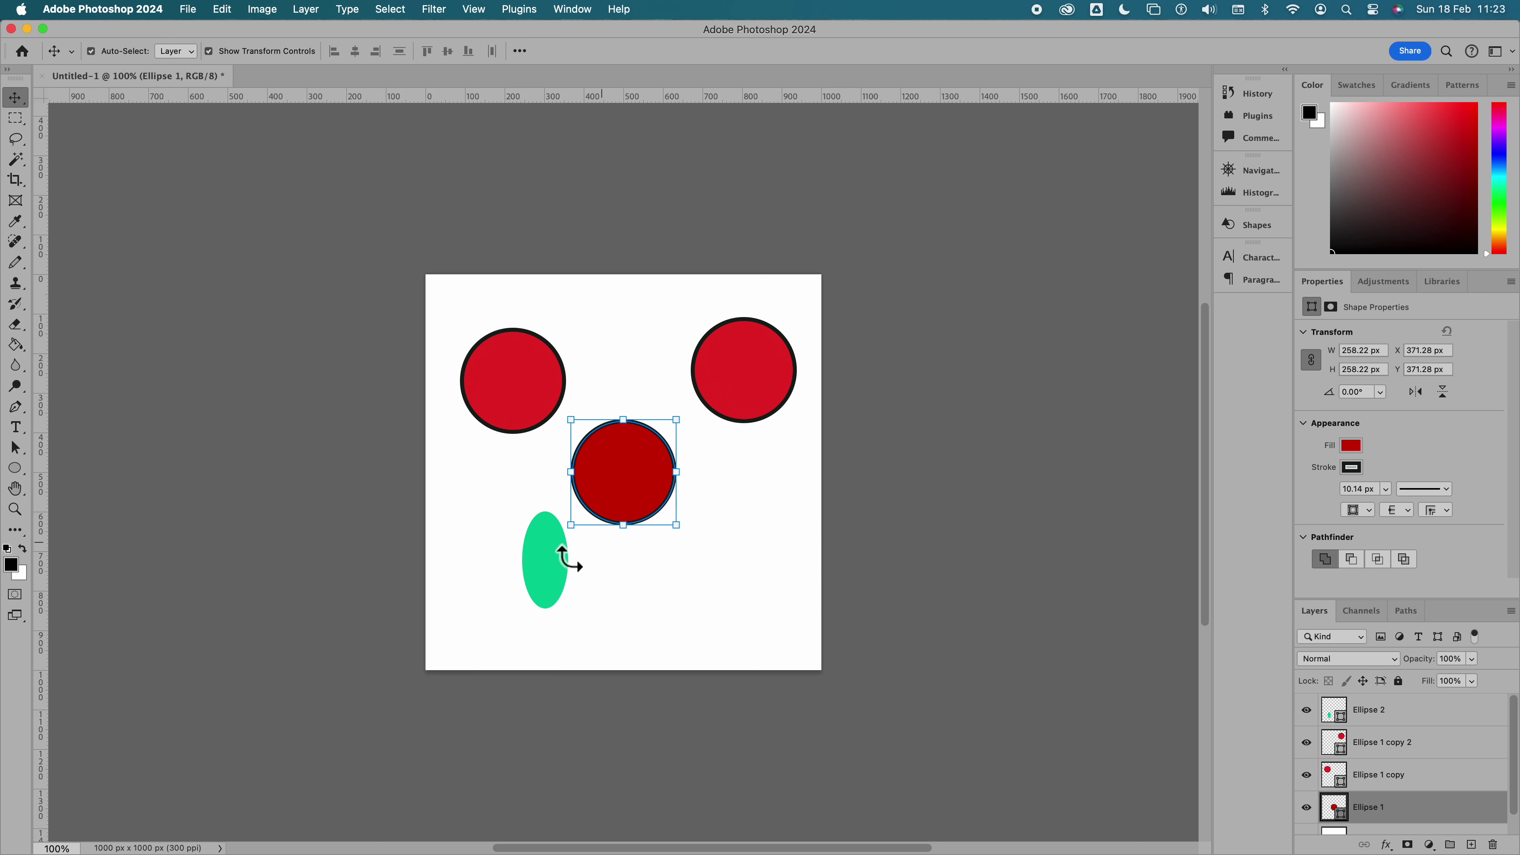
- Duplicate the teal ellipse to the top centre and move the dark red circle lower right
drag(1426, 711, 1471, 844)
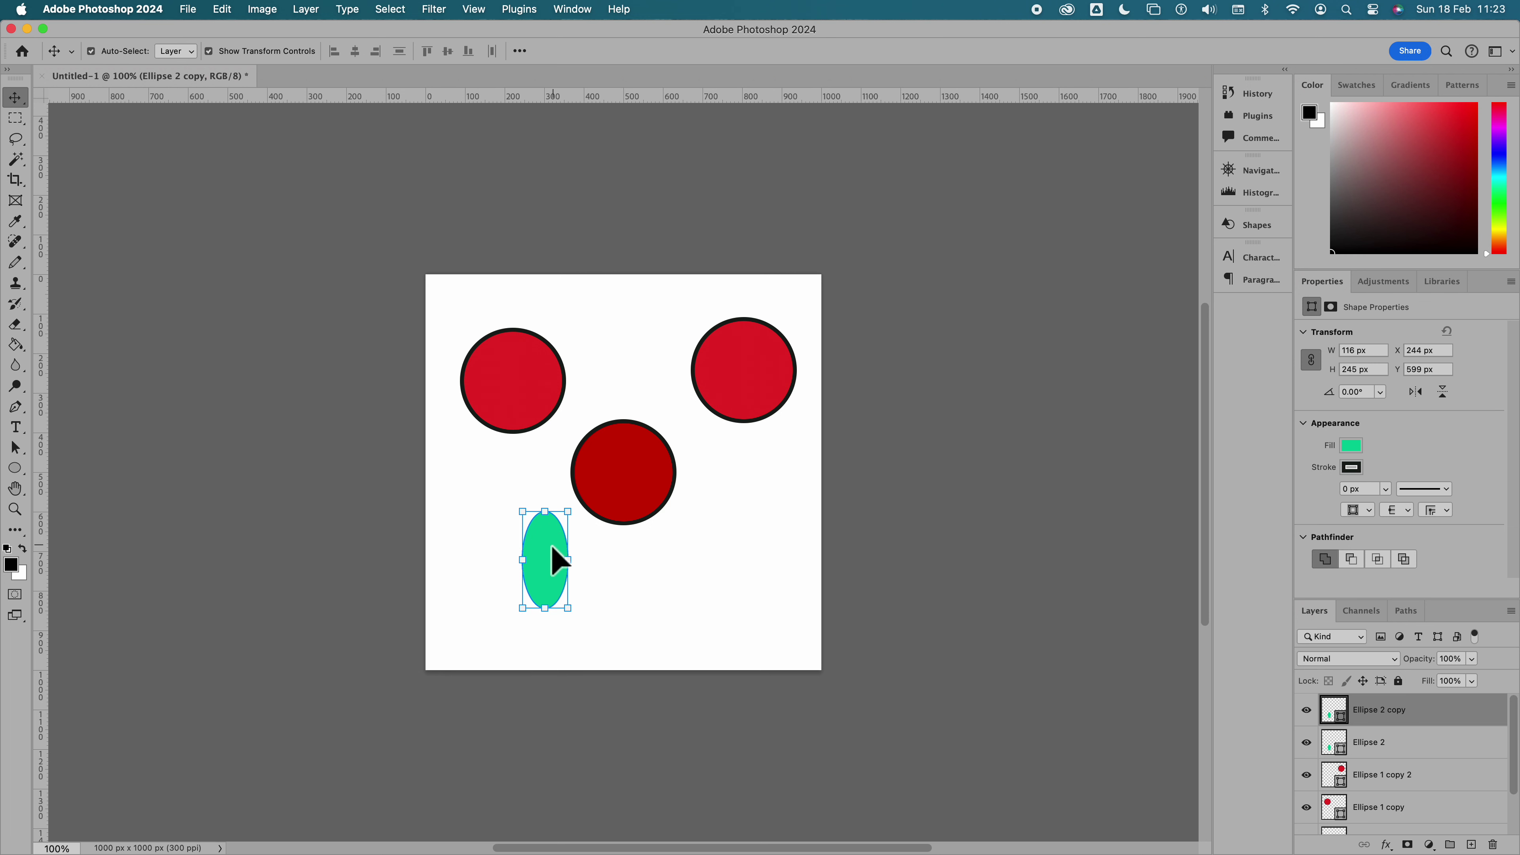
mouse_move(553, 559)
mouse_down()
mouse_move(721, 524)
mouse_move(636, 355)
mouse_up()
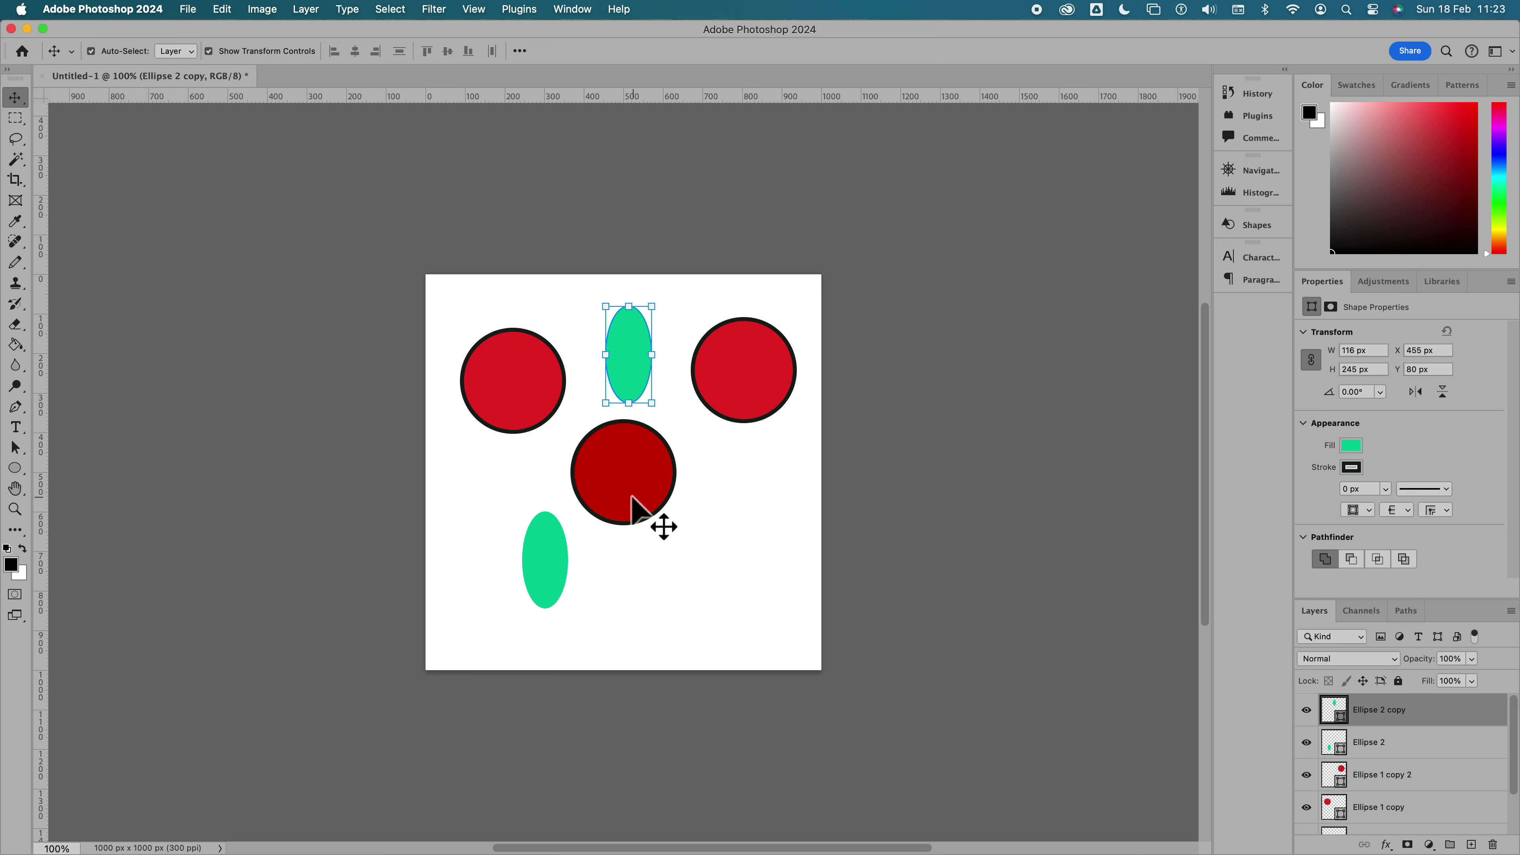
drag(633, 501, 873, 706)
- Enlarge the top-left red circle to 495.41 px so it runs past the left canvas edge
key(Return)
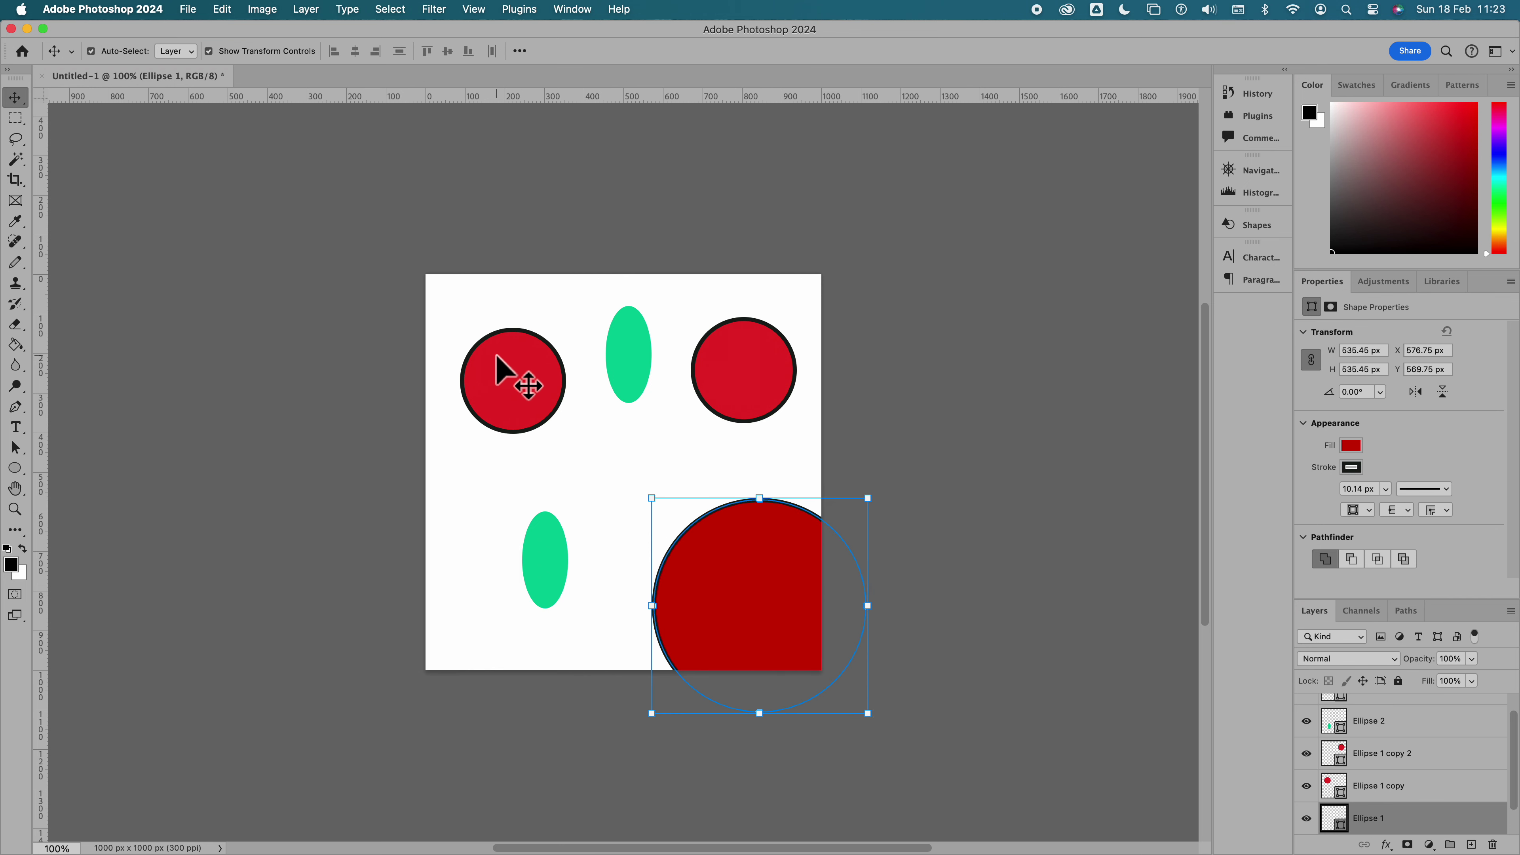
click(502, 371)
drag(459, 328, 362, 234)
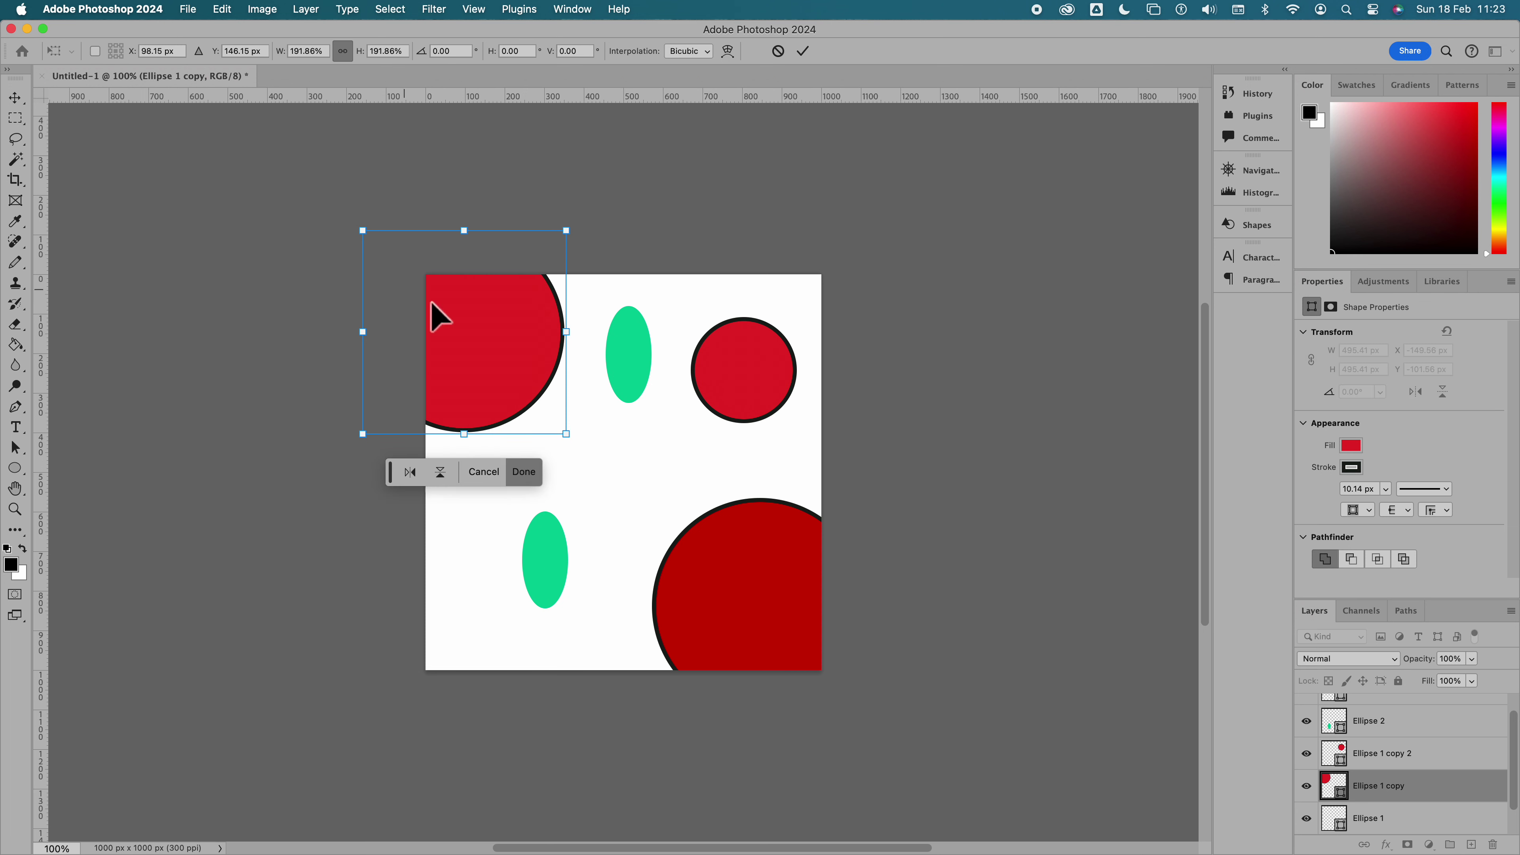
drag(499, 352, 539, 407)
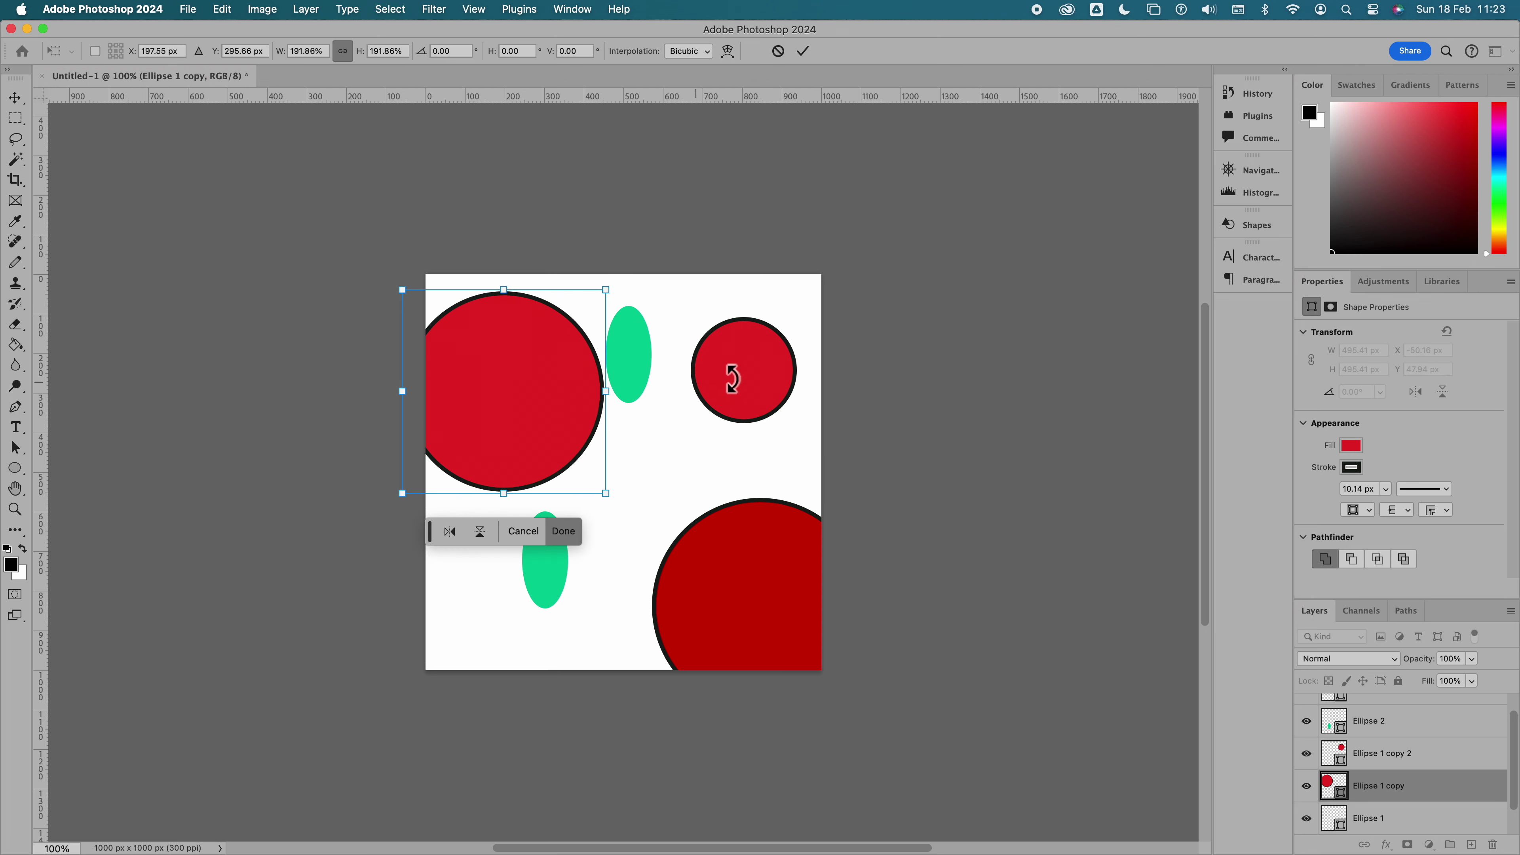
click(15, 97)
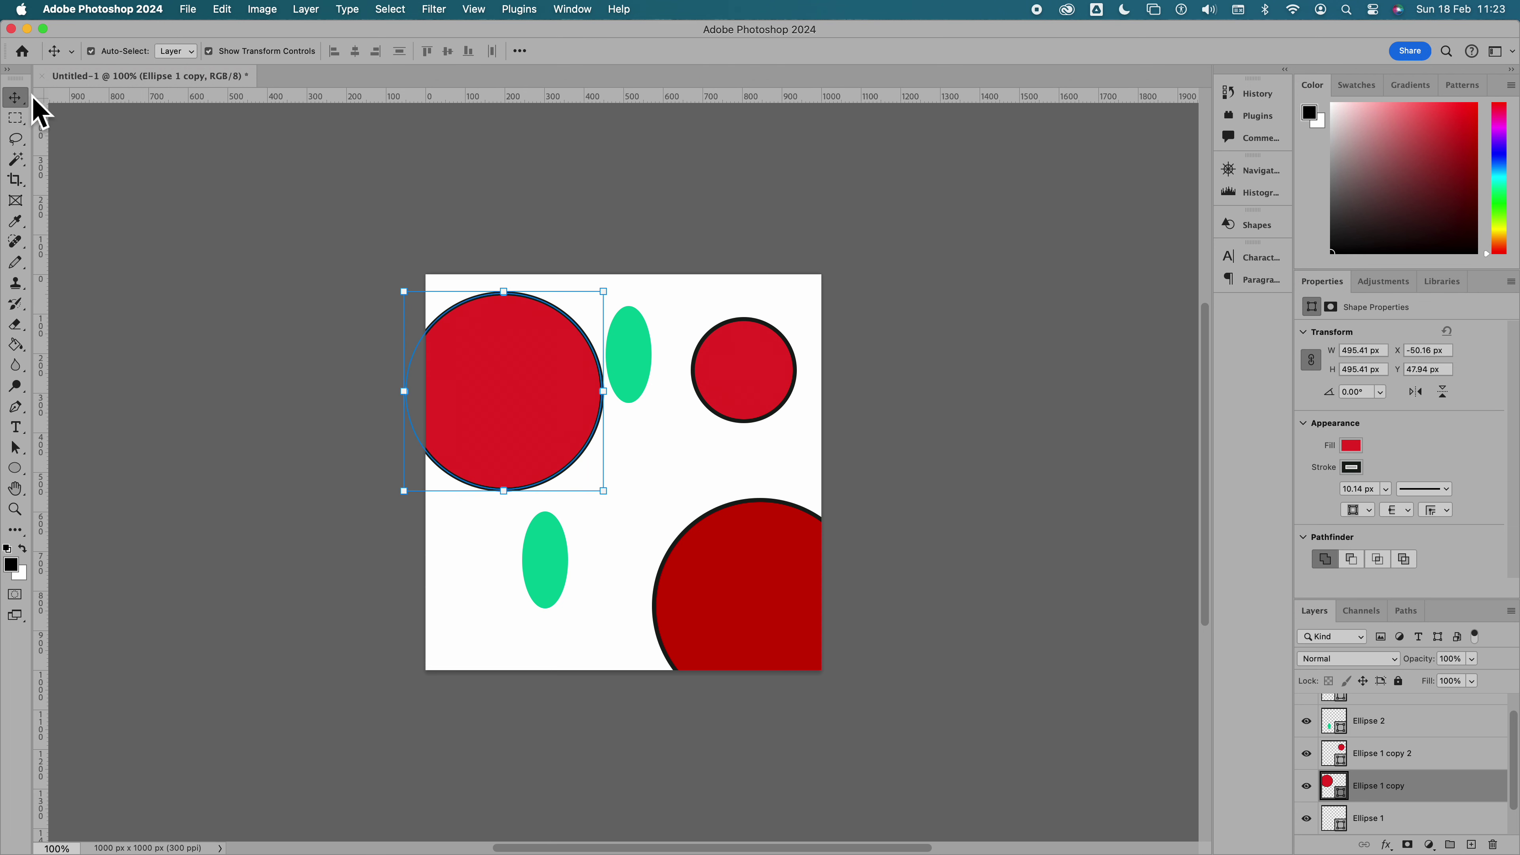
- Save a Photoshop-format copy on this computer to the Desktop as Circles Pattern 1.psd
click(188, 9)
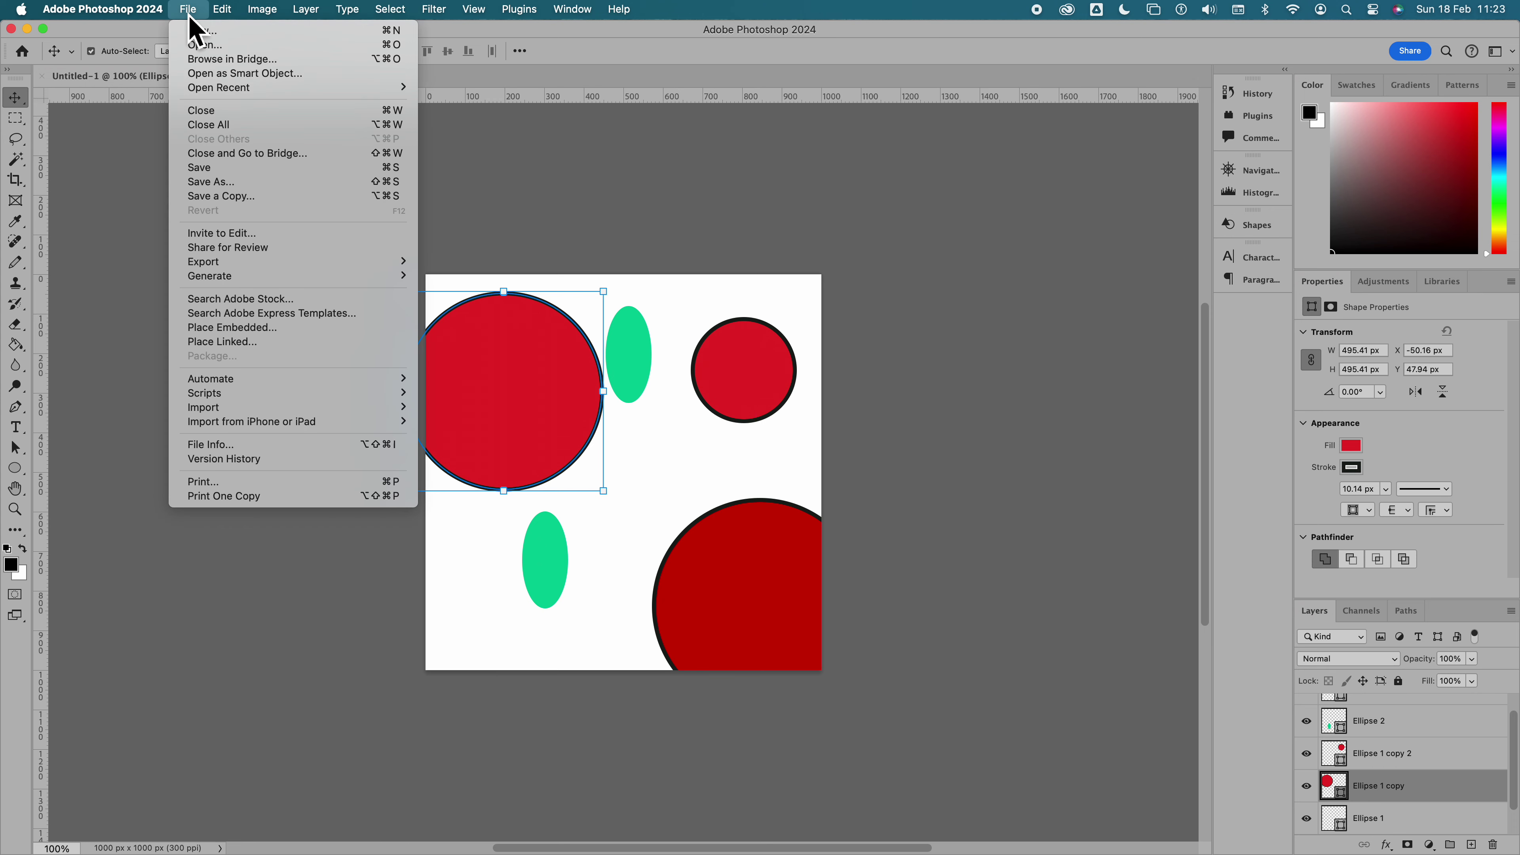
click(211, 200)
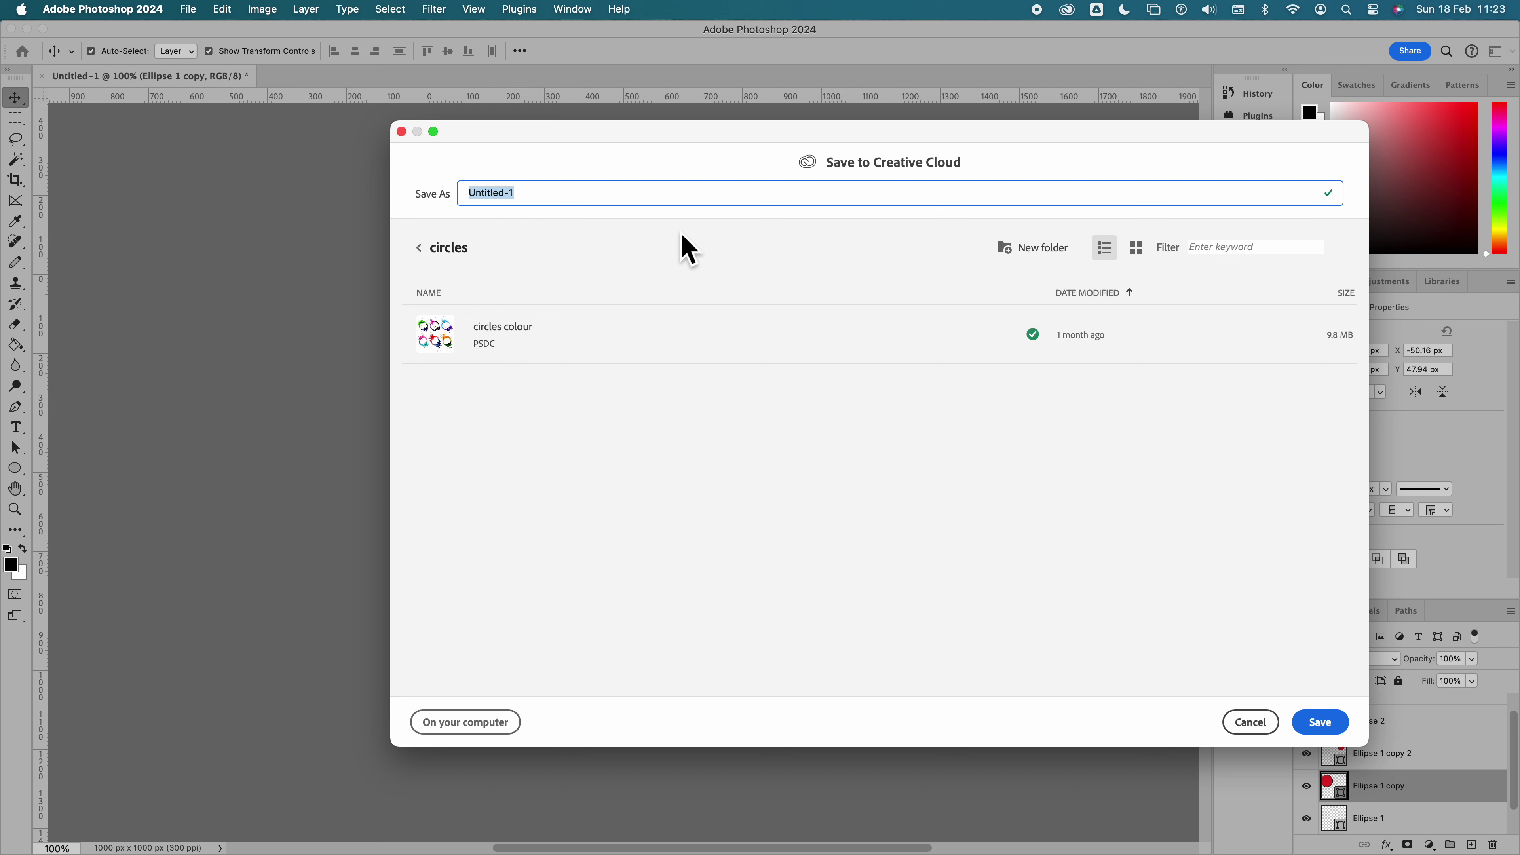
text(Circles Pattern 1)
click(477, 733)
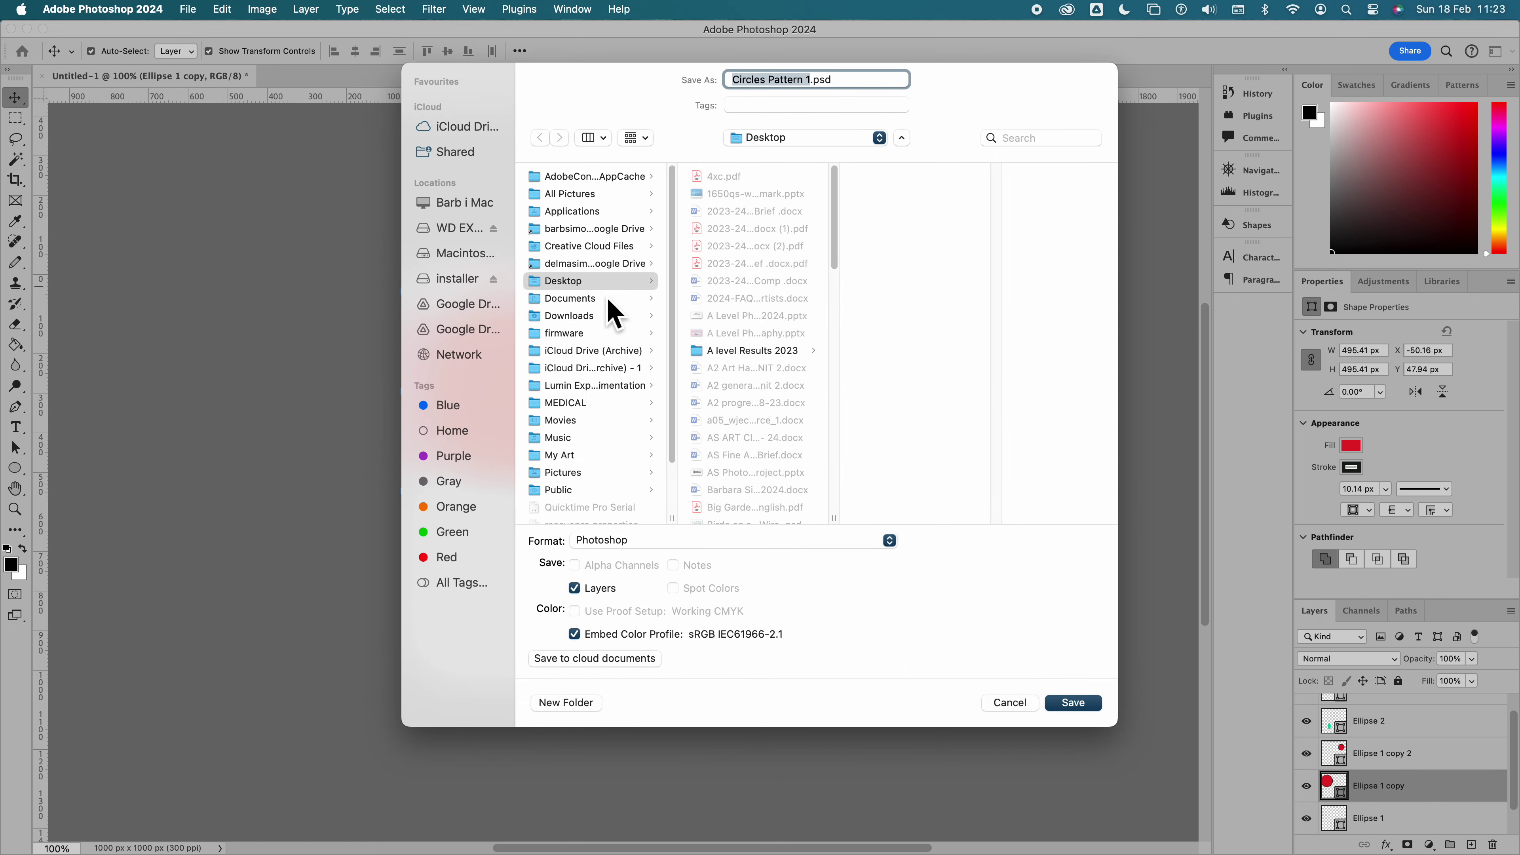
click(572, 283)
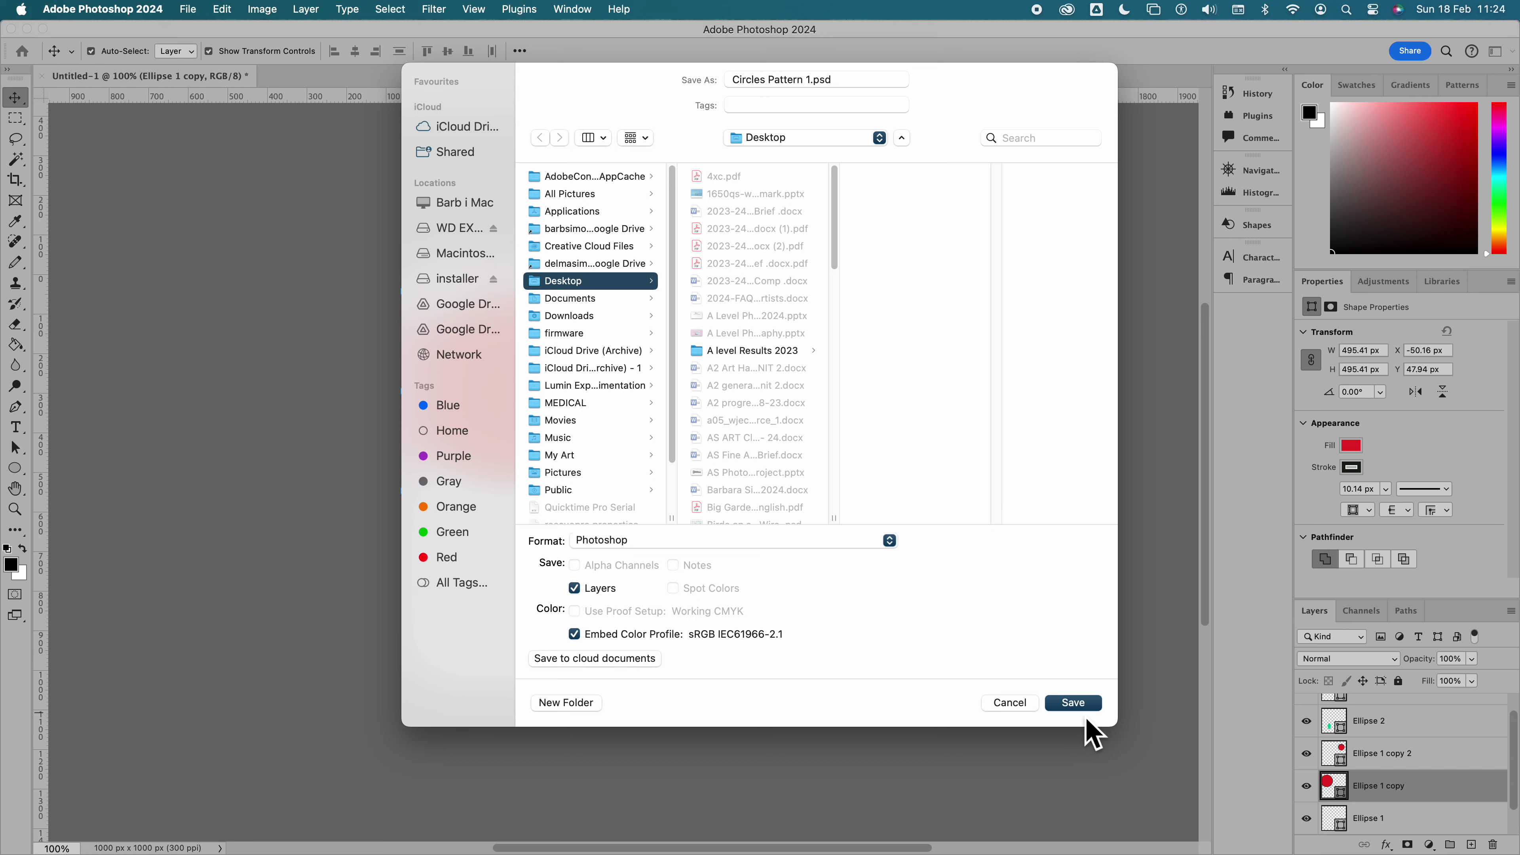
click(1075, 705)
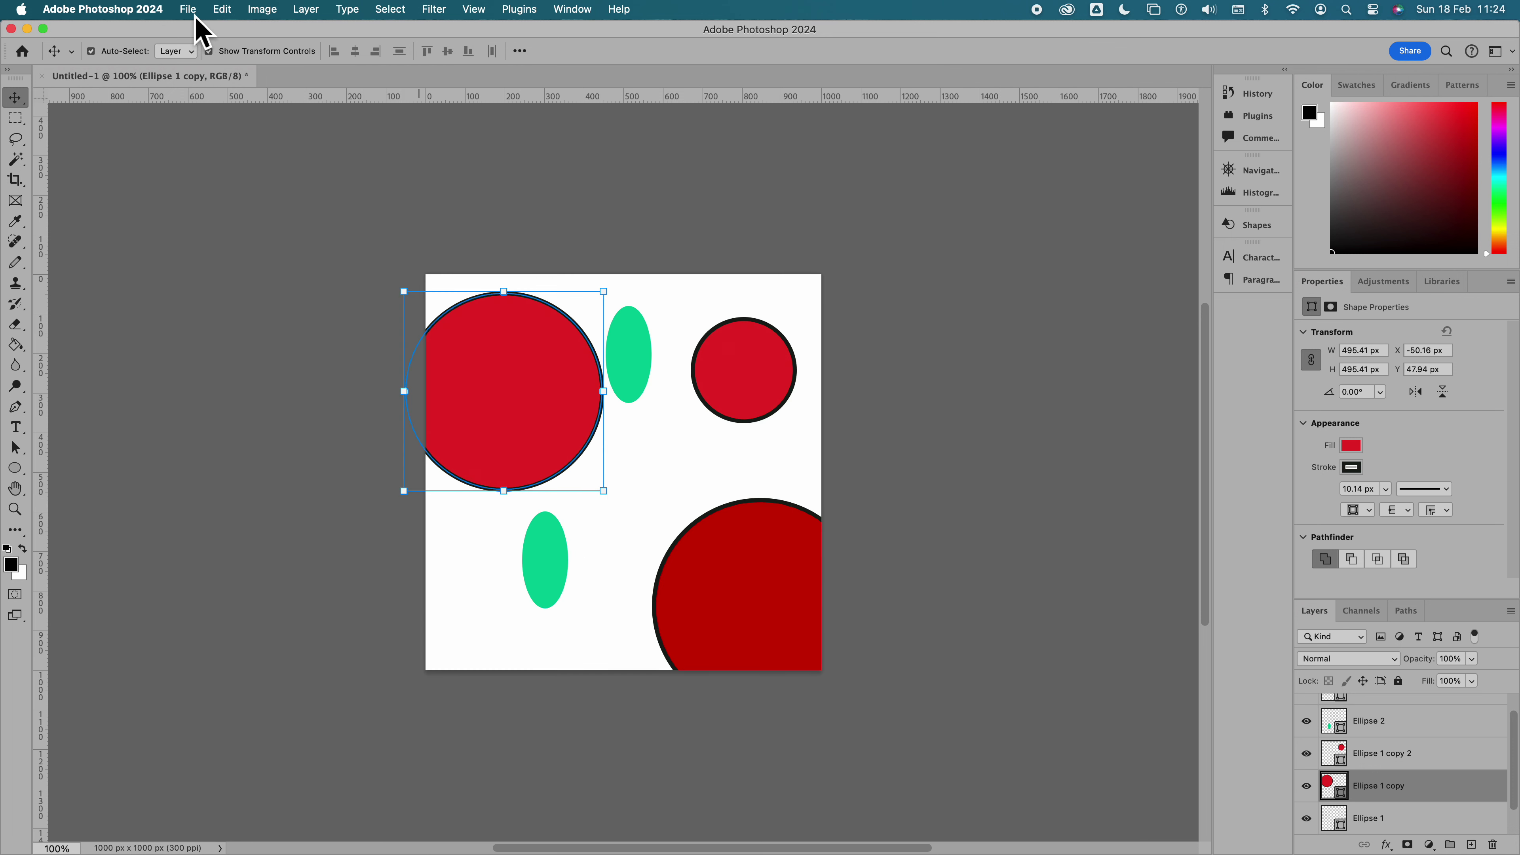
- Cancel the cloud save, close the working document with Don't Save, and reopen Circles Pattern 1.psd from the Desktop
click(10, 28)
click(698, 313)
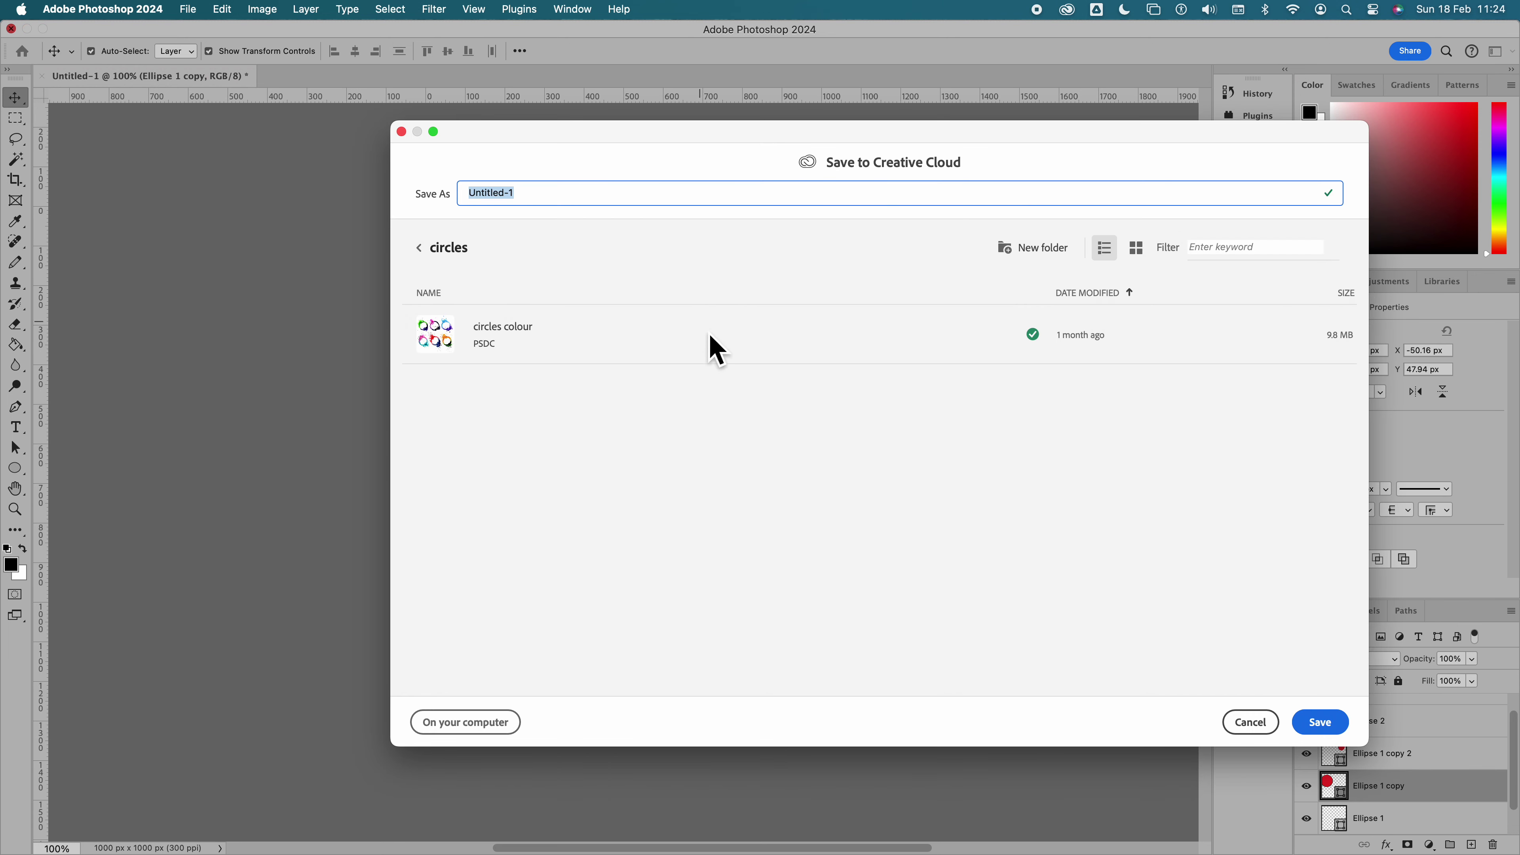
click(401, 131)
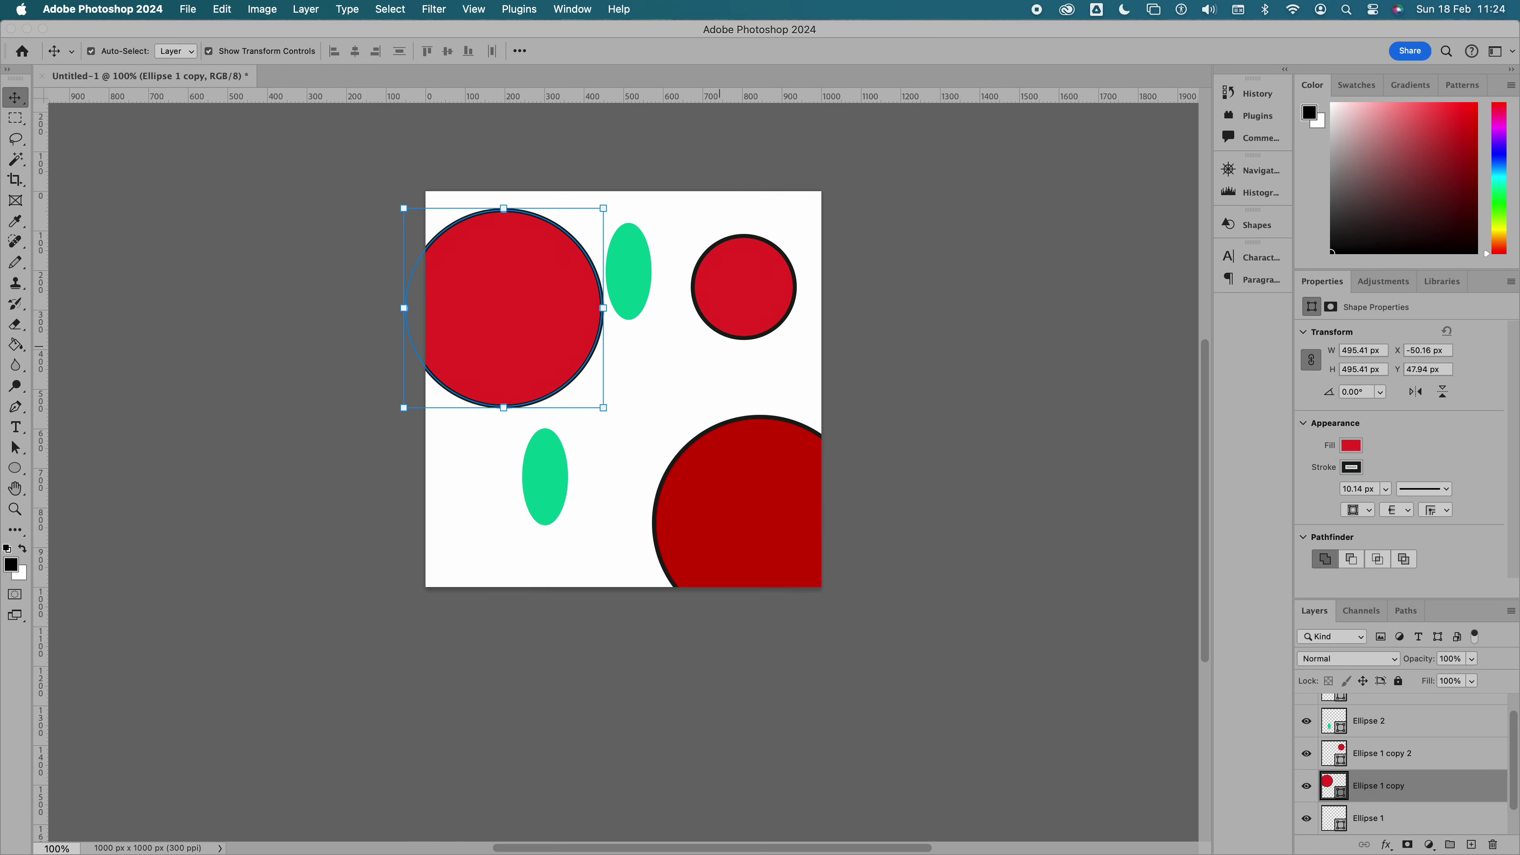
click(12, 29)
click(747, 346)
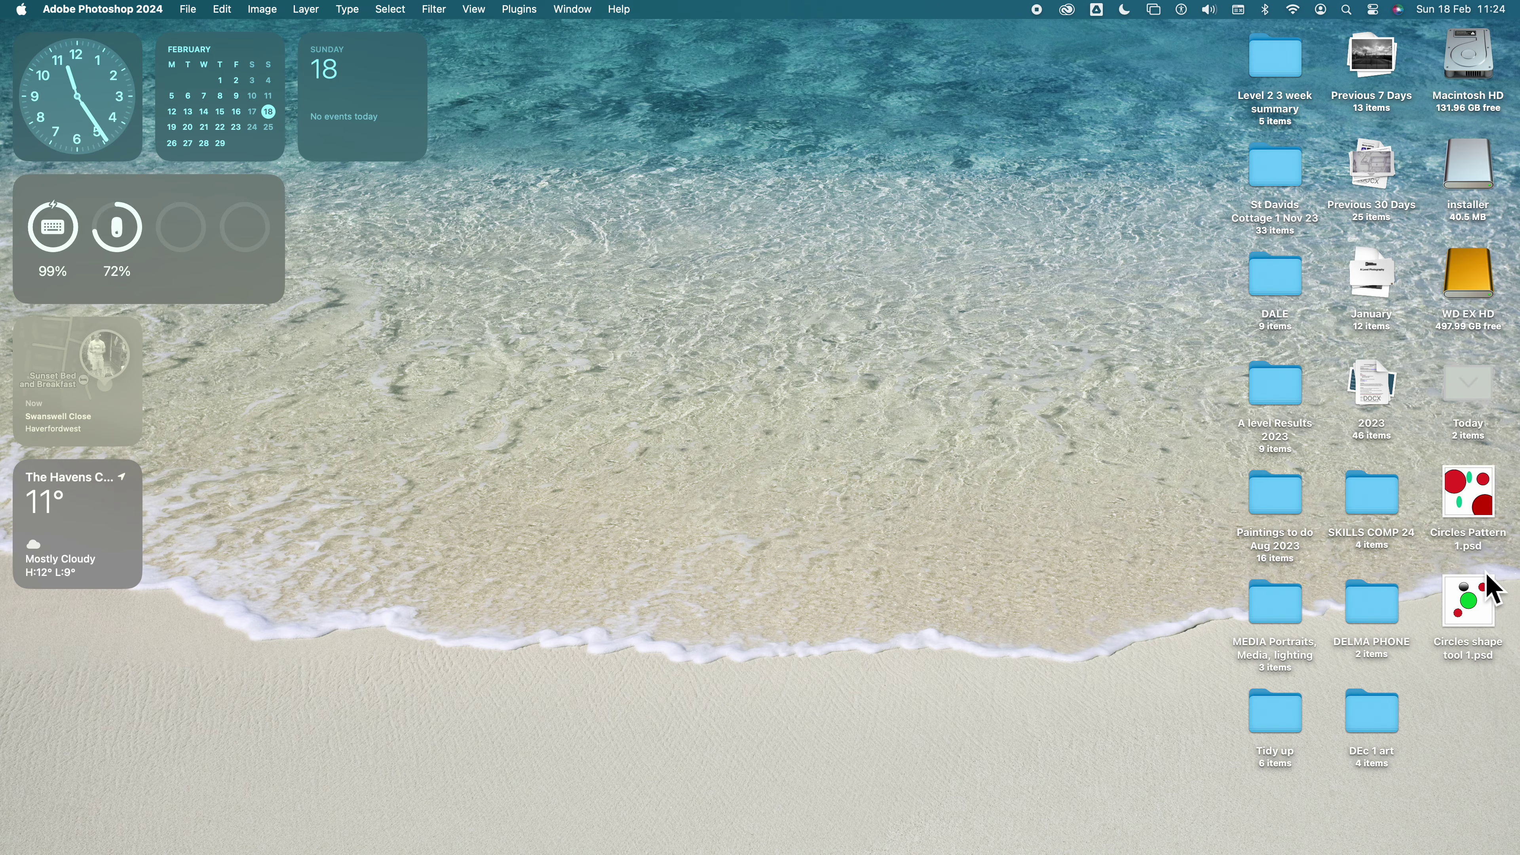
double_click(1476, 512)
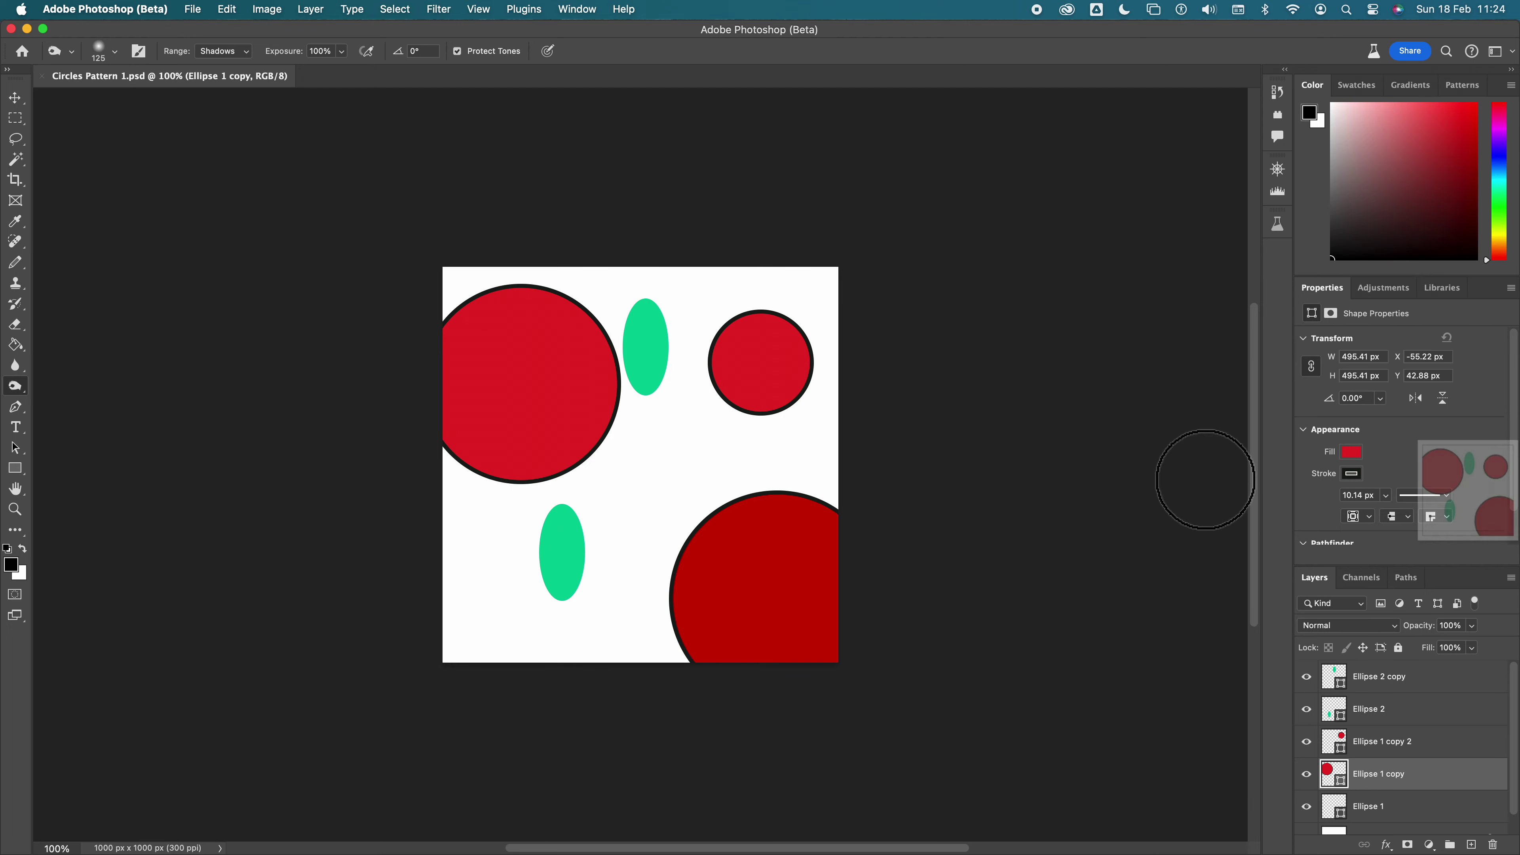
- Toggle the lower-left green ellipse's visibility, then close Circles Pattern 1.psd discarding the changes
click(1306, 709)
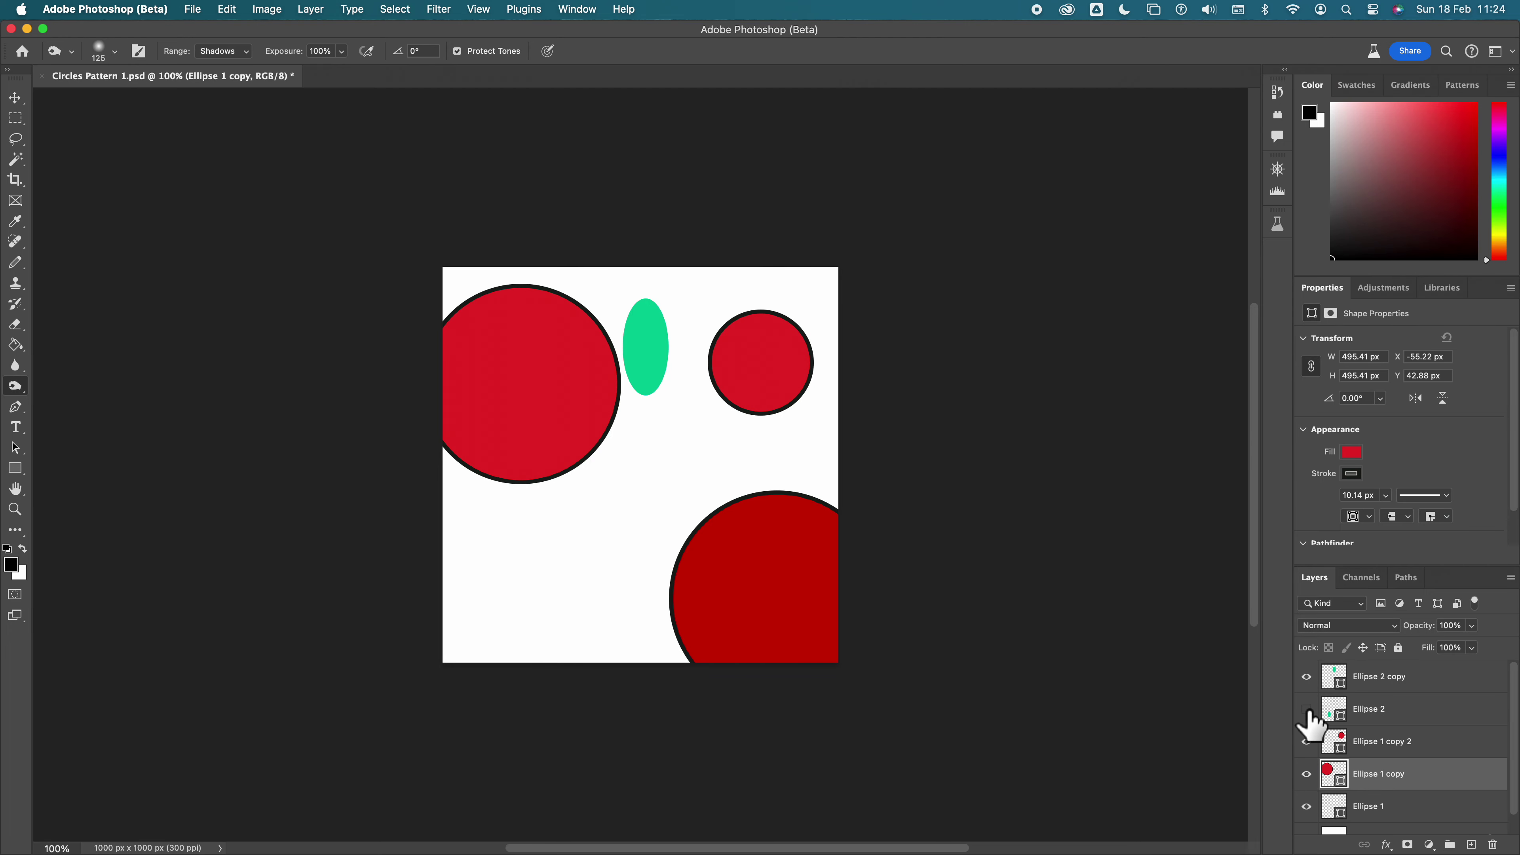
click(10, 29)
click(731, 347)
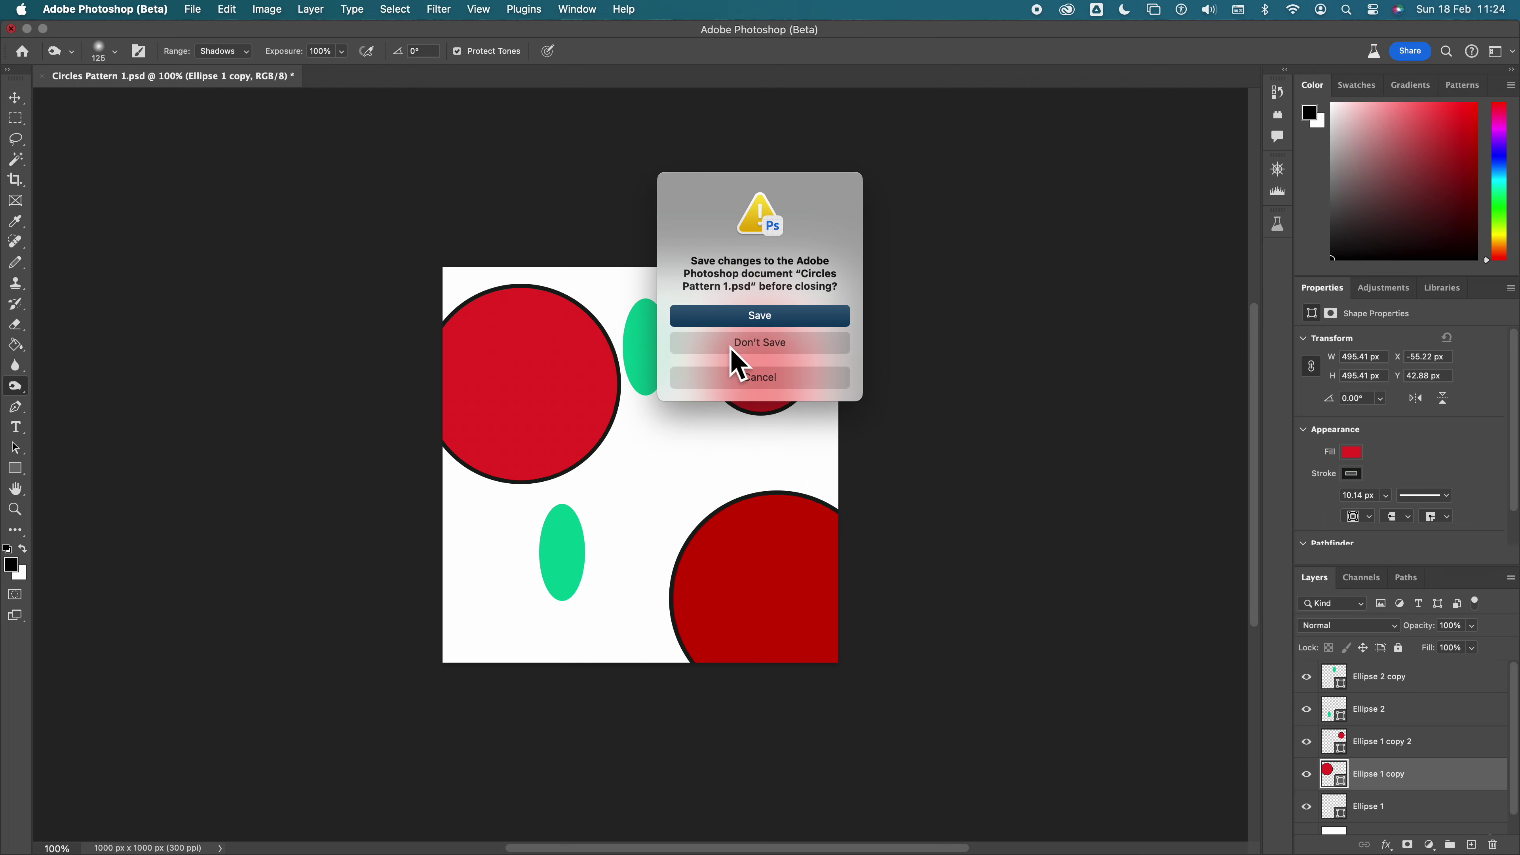